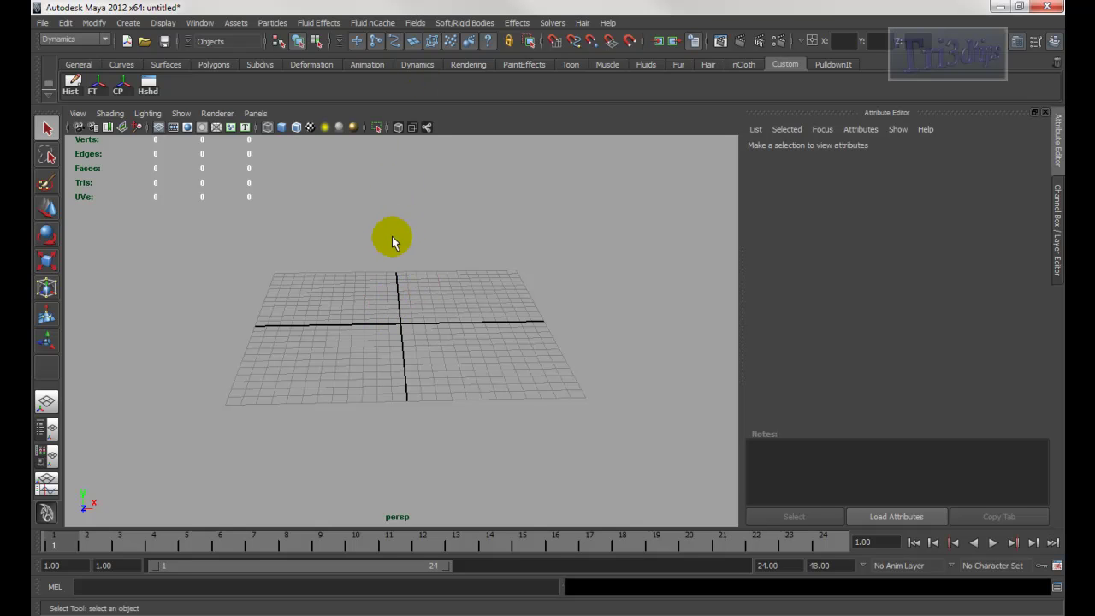
Create a 2D fluid container 33 by 10 units and raise it about 4.1 units along Y
click(73, 41)
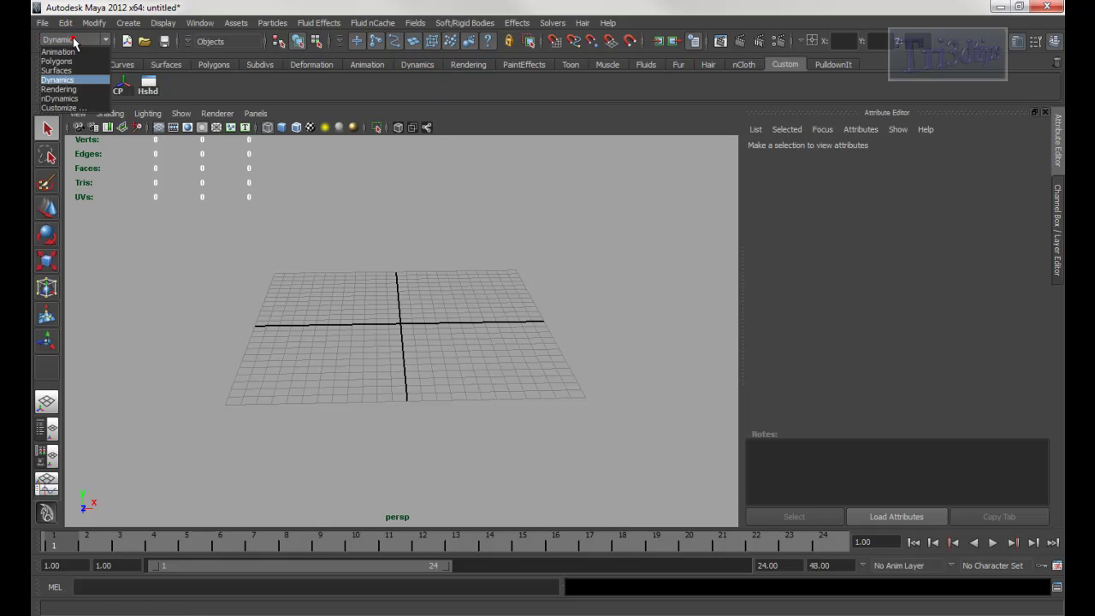
click(73, 79)
click(319, 22)
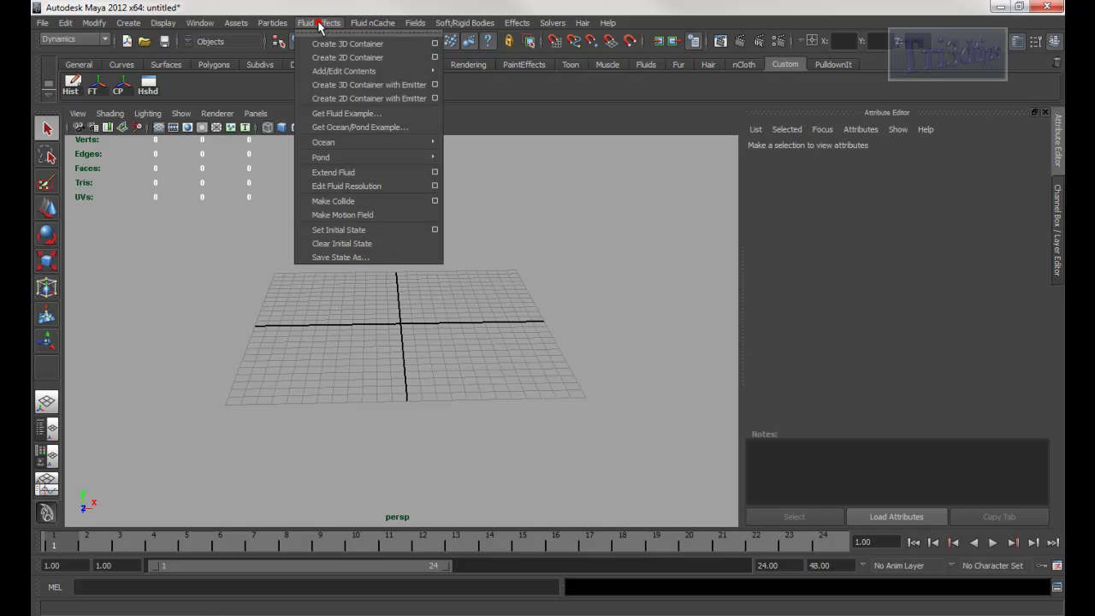
click(358, 60)
alt+drag(422, 280, 516, 288)
key(w)
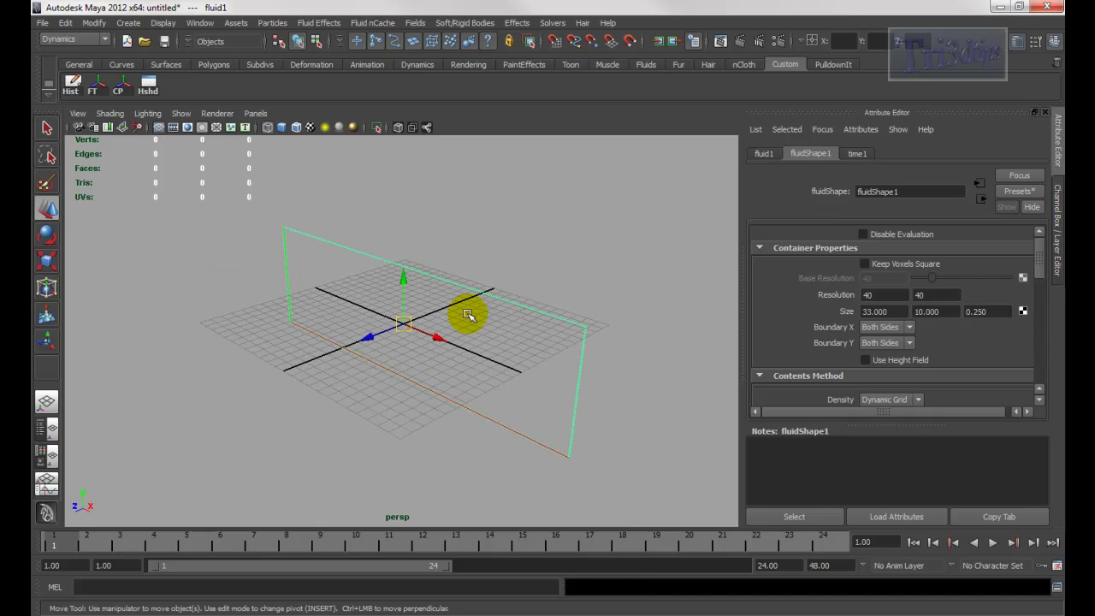
drag(406, 277, 415, 230)
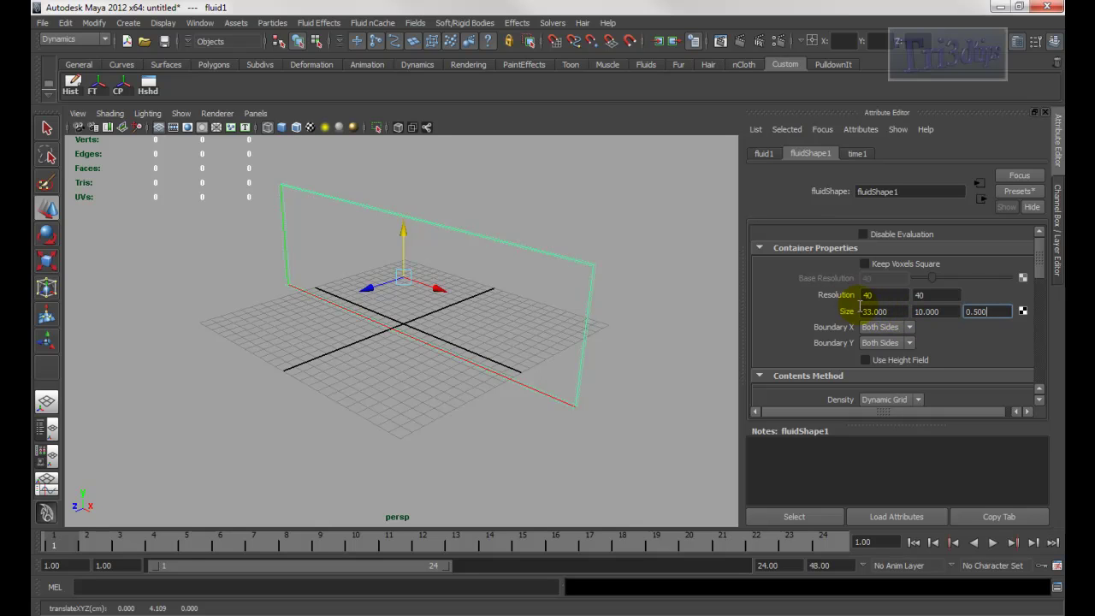
Set the fluid container's depth size to 0.5 and its resolution to 100 by 30
click(888, 296)
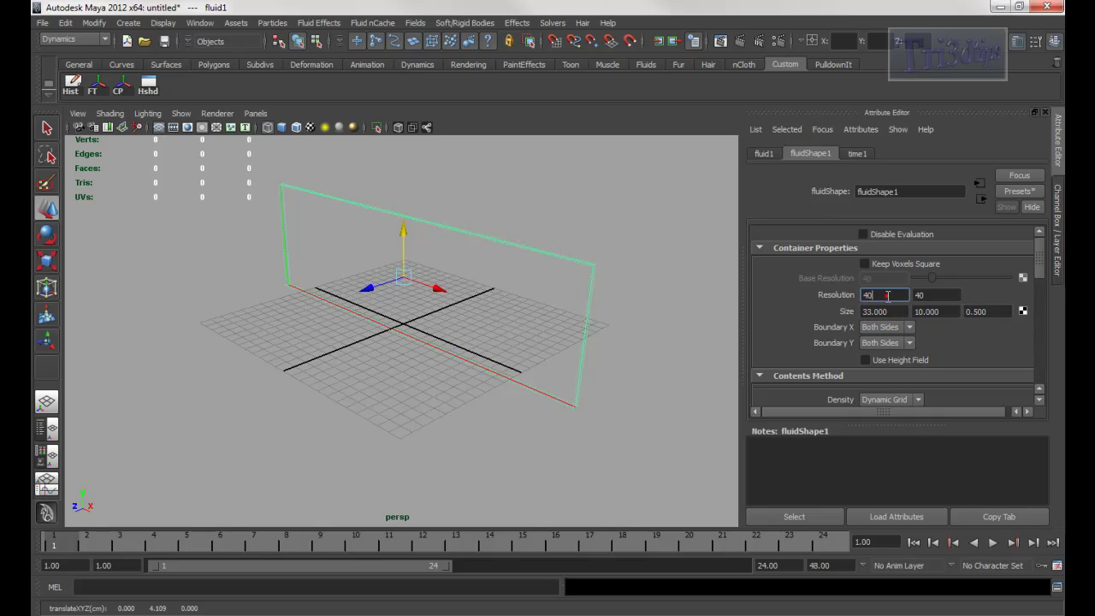
text(100)
key(Return)
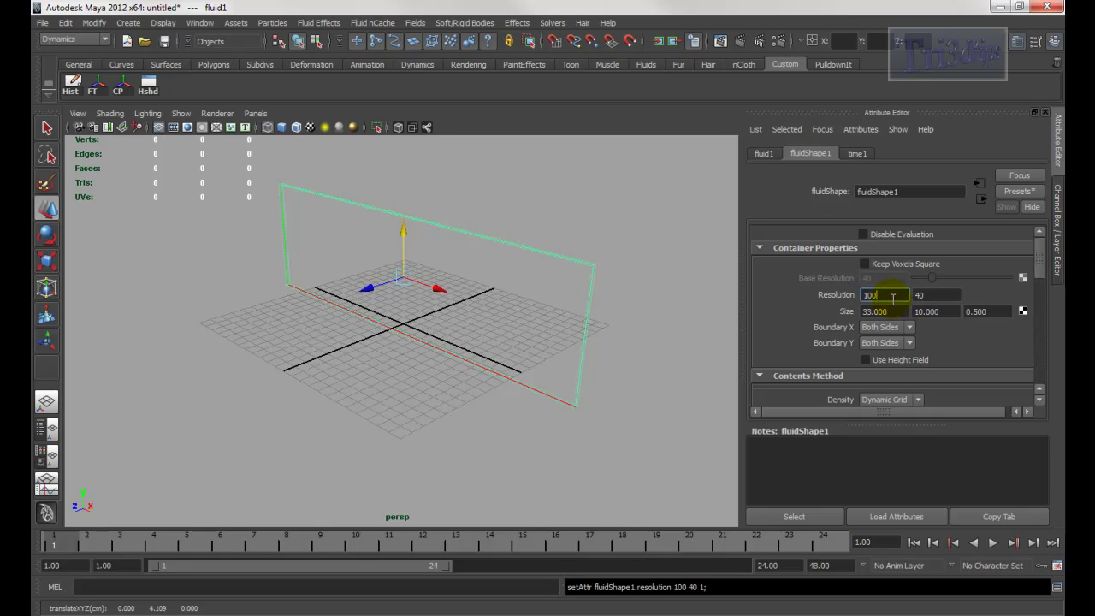
click(939, 296)
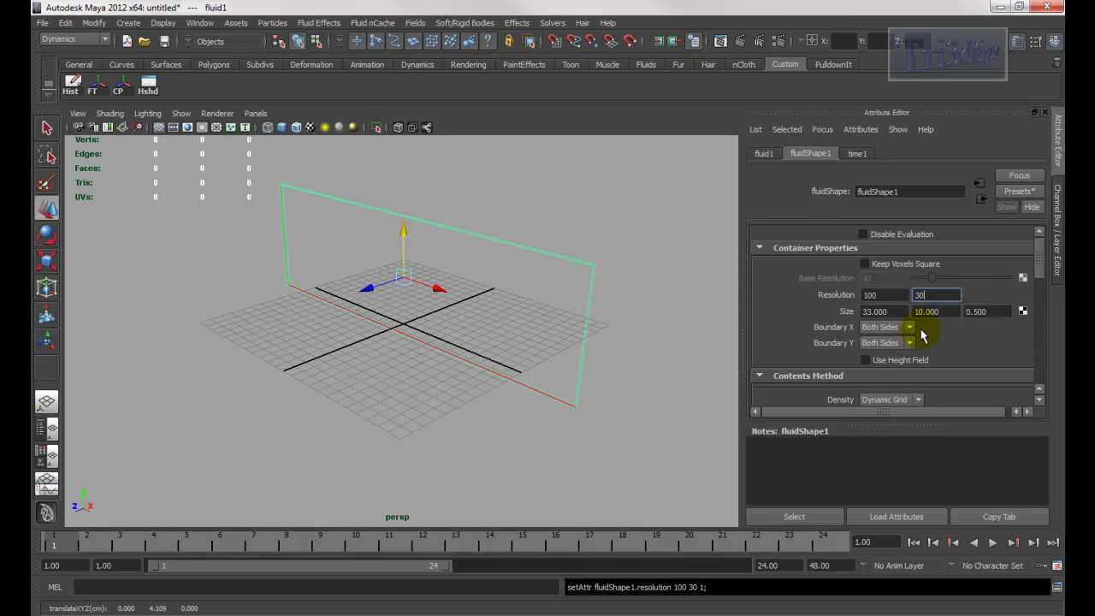
Set the fluid container's Boundary X to None
alt+drag(379, 269, 435, 266)
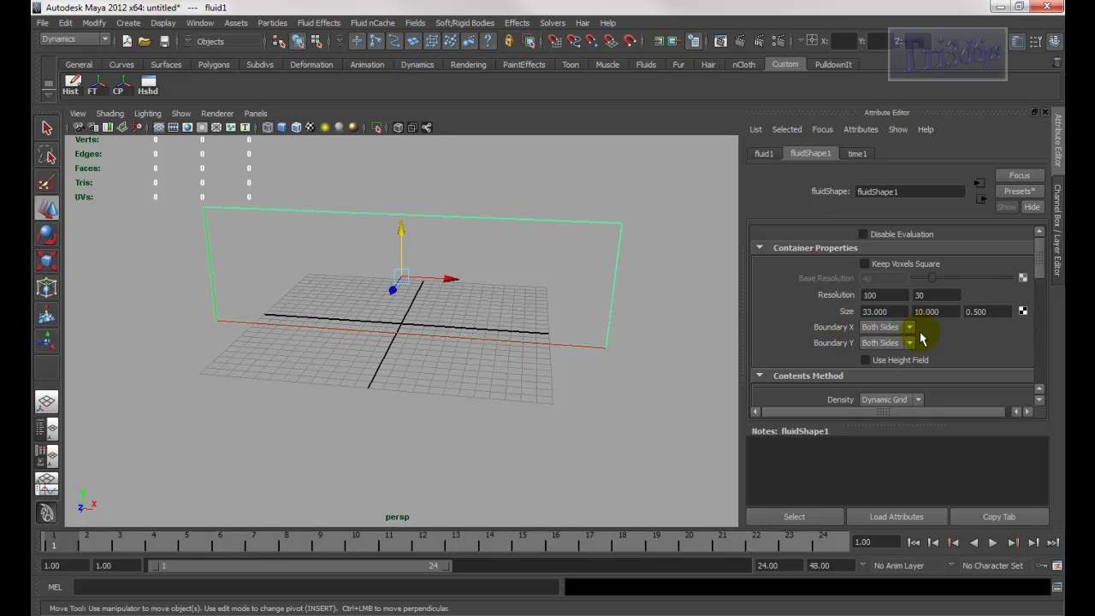
click(910, 327)
click(881, 340)
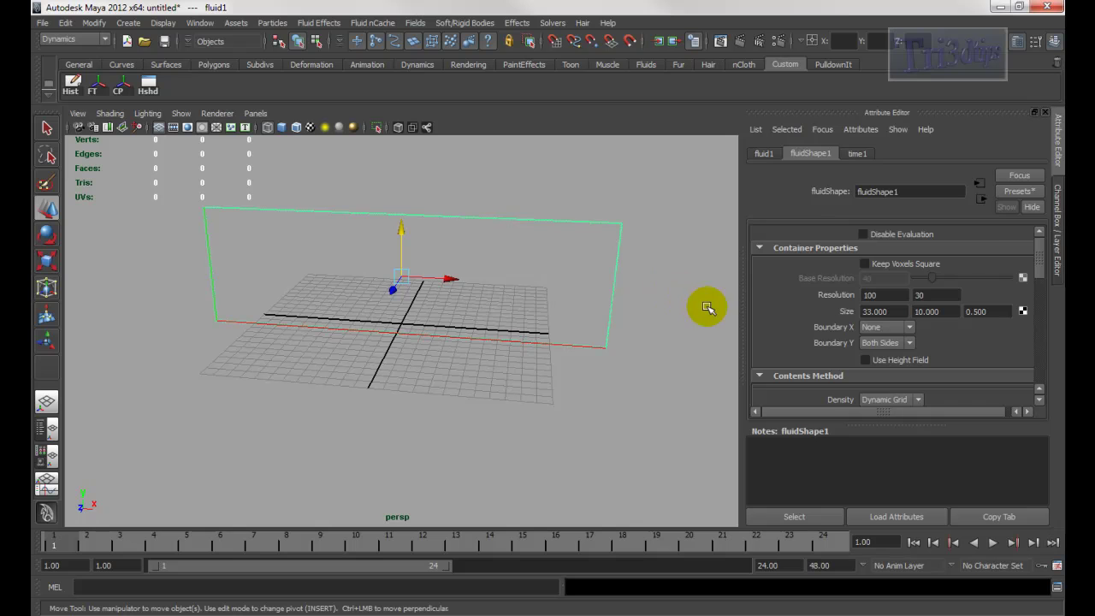
drag(1039, 245, 1036, 348)
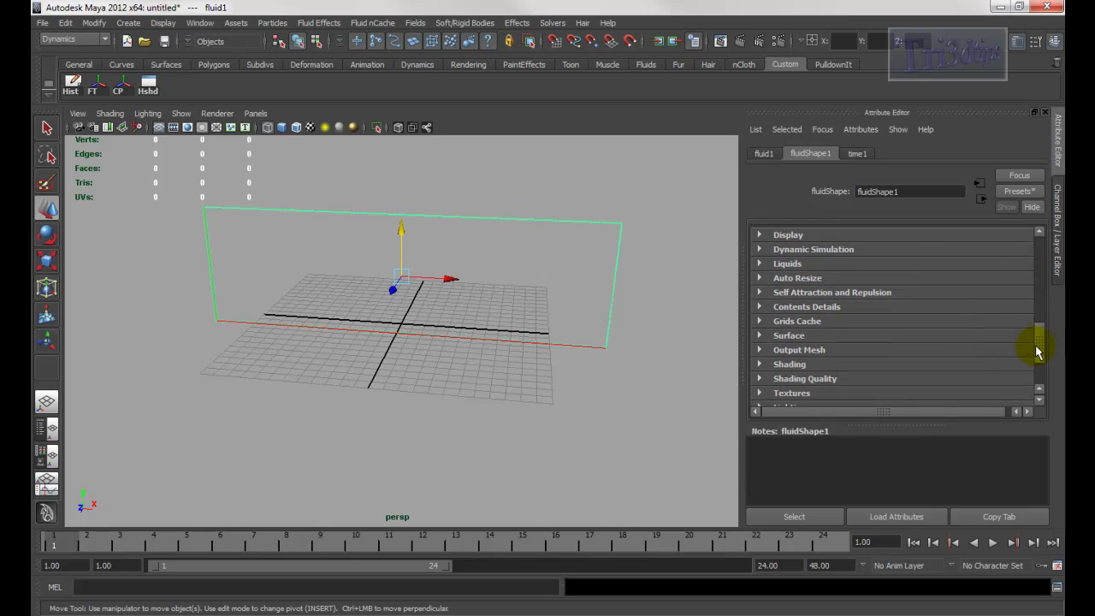
click(783, 239)
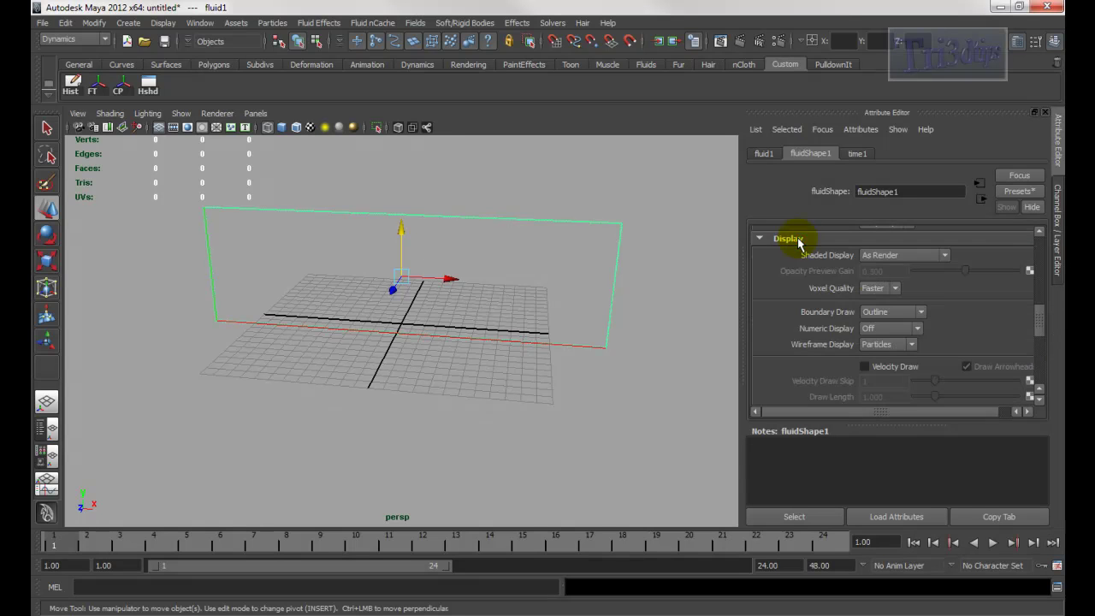
drag(1041, 324, 1039, 338)
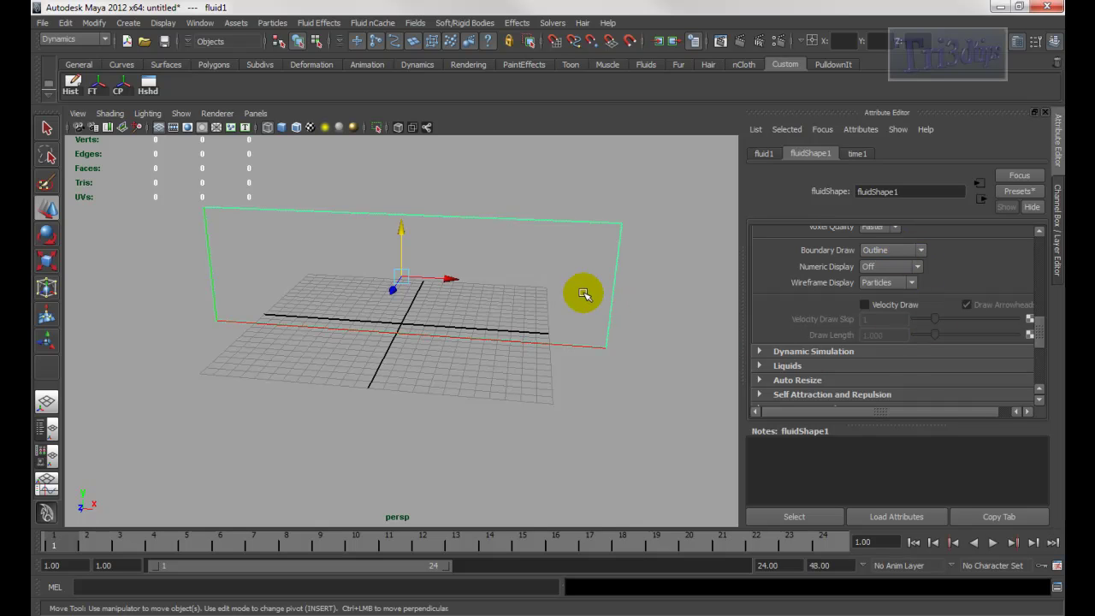
alt+drag(615, 330, 519, 344)
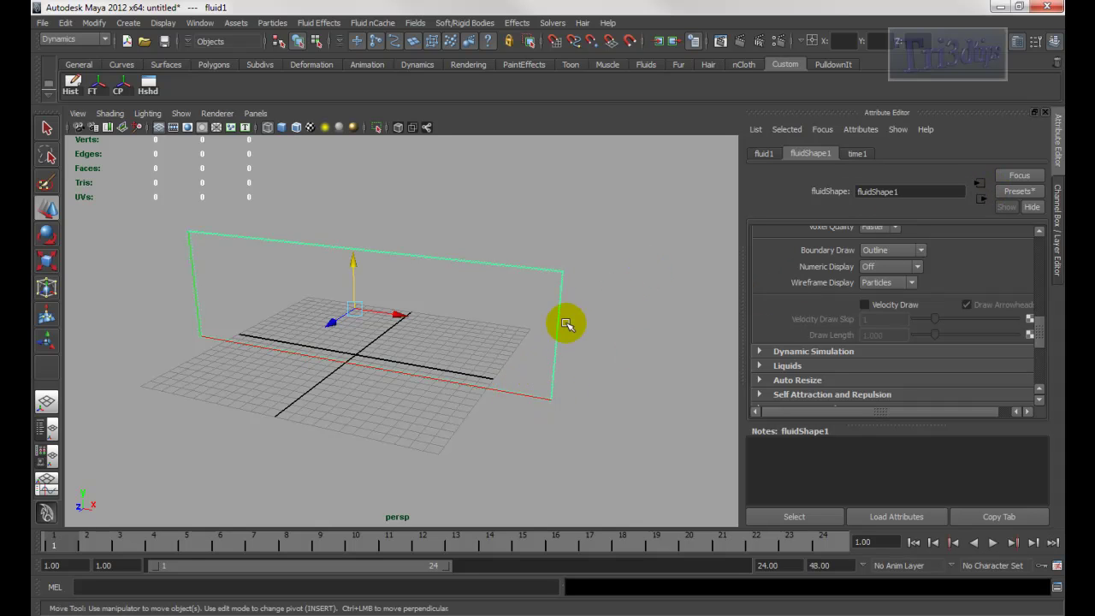
Show the Outliner beside the perspective view and the object's channels, and select the shape node under fluid1
click(1059, 196)
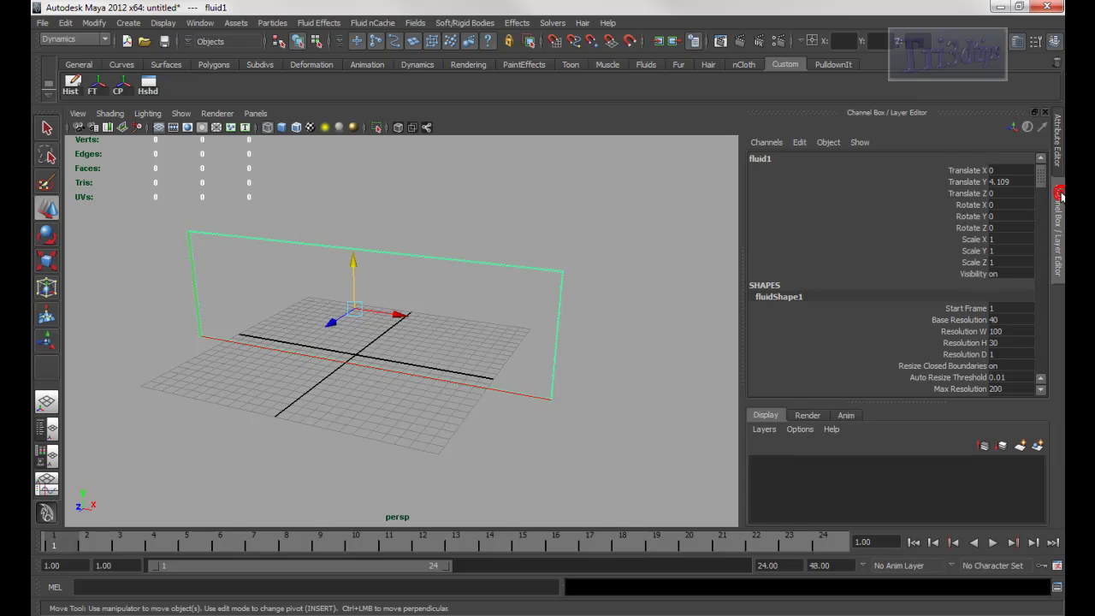
click(43, 430)
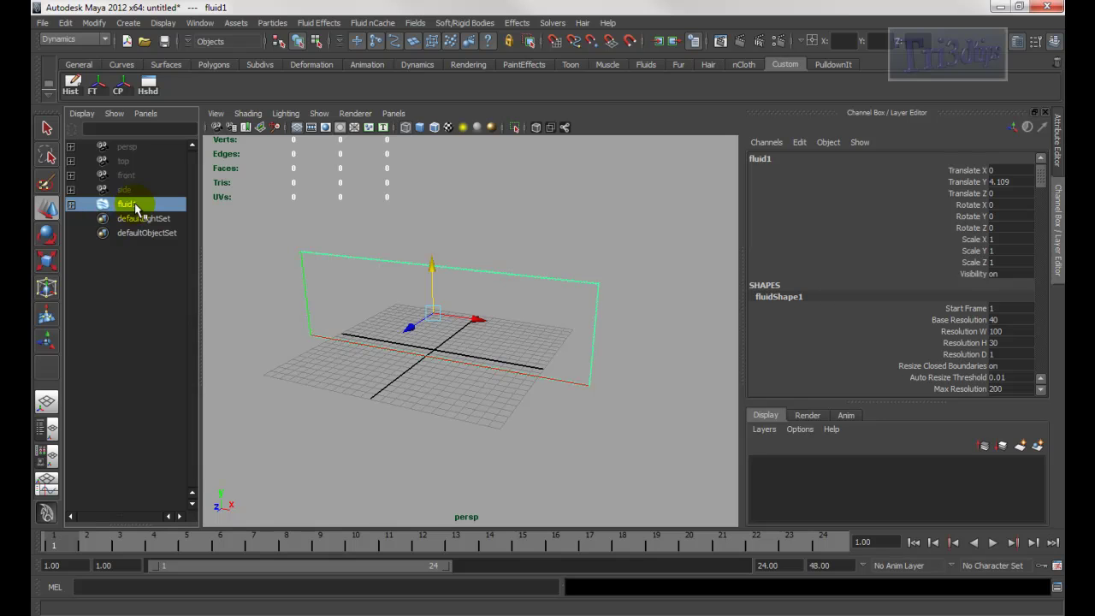
click(71, 204)
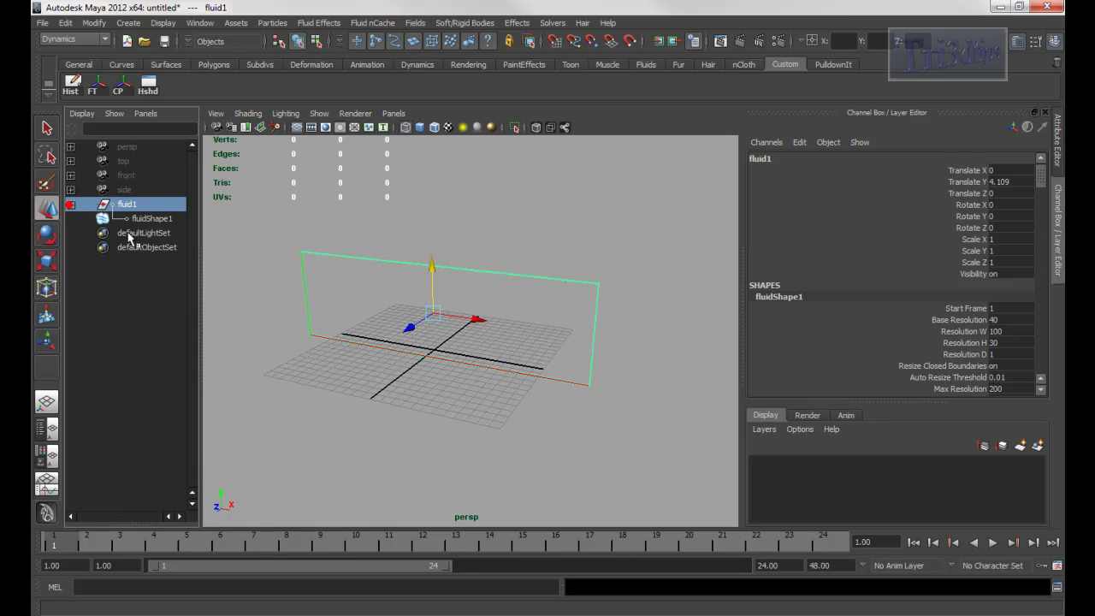
click(154, 220)
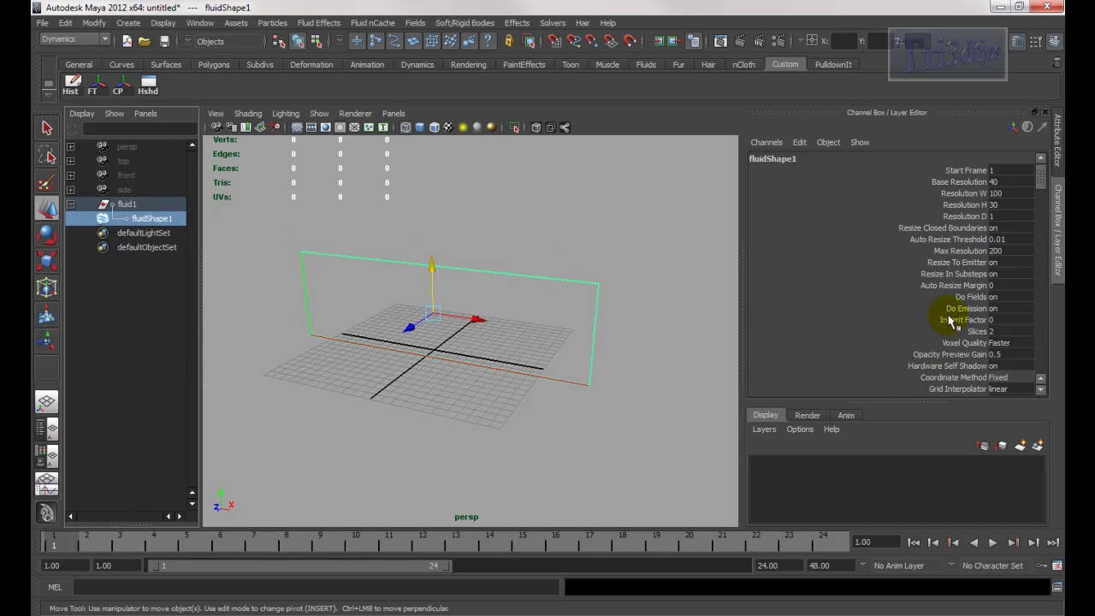
Add a float attribute named windSpeed to fluidShape1 with minimum 0, maximum 60 and default 10
click(799, 143)
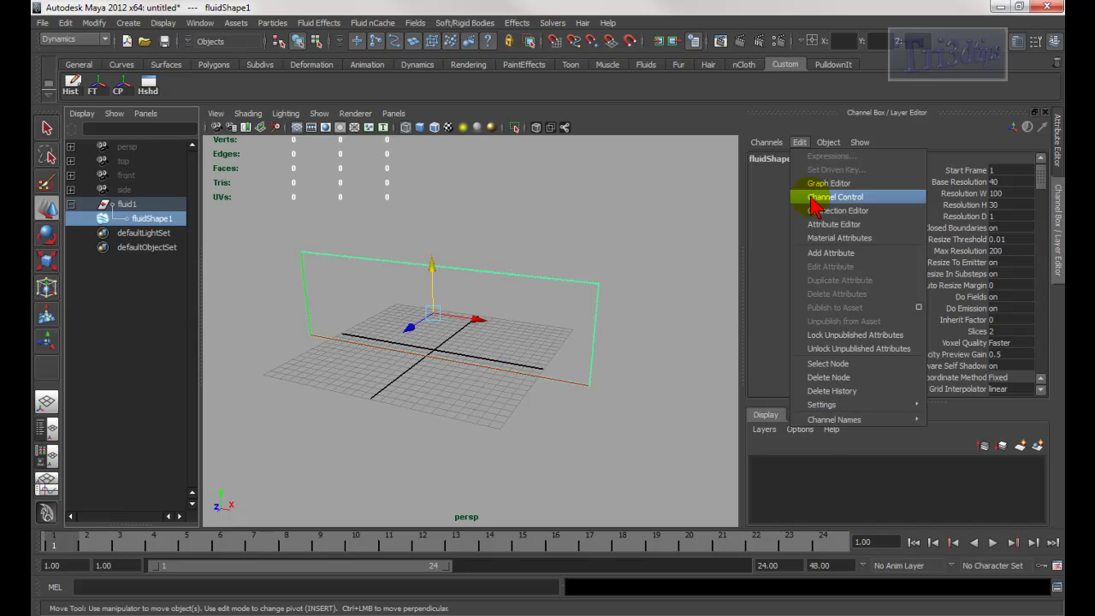
click(823, 254)
click(607, 176)
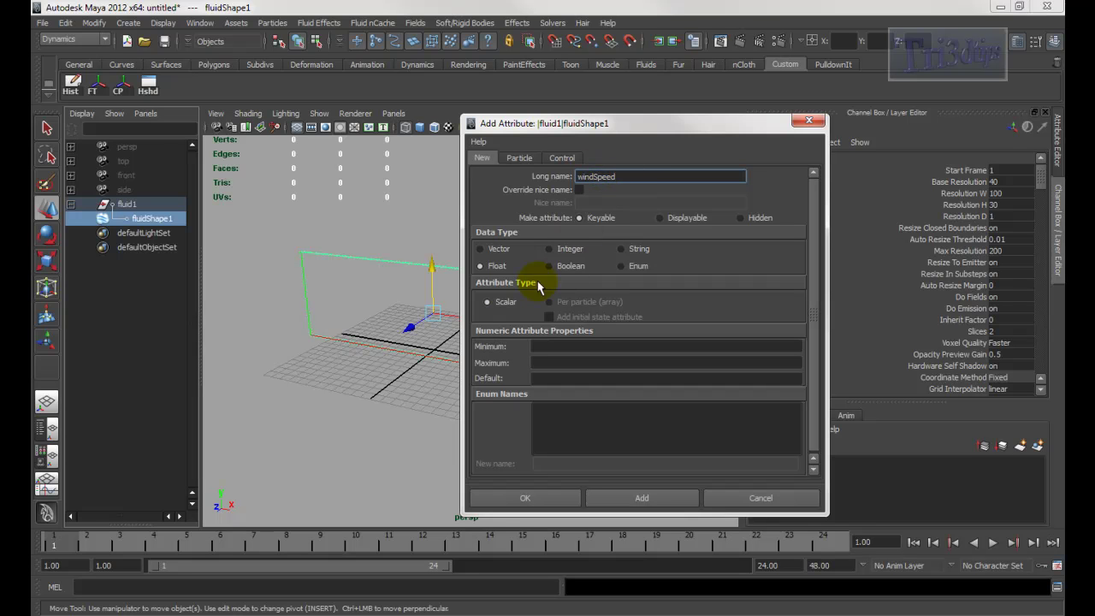
click(495, 269)
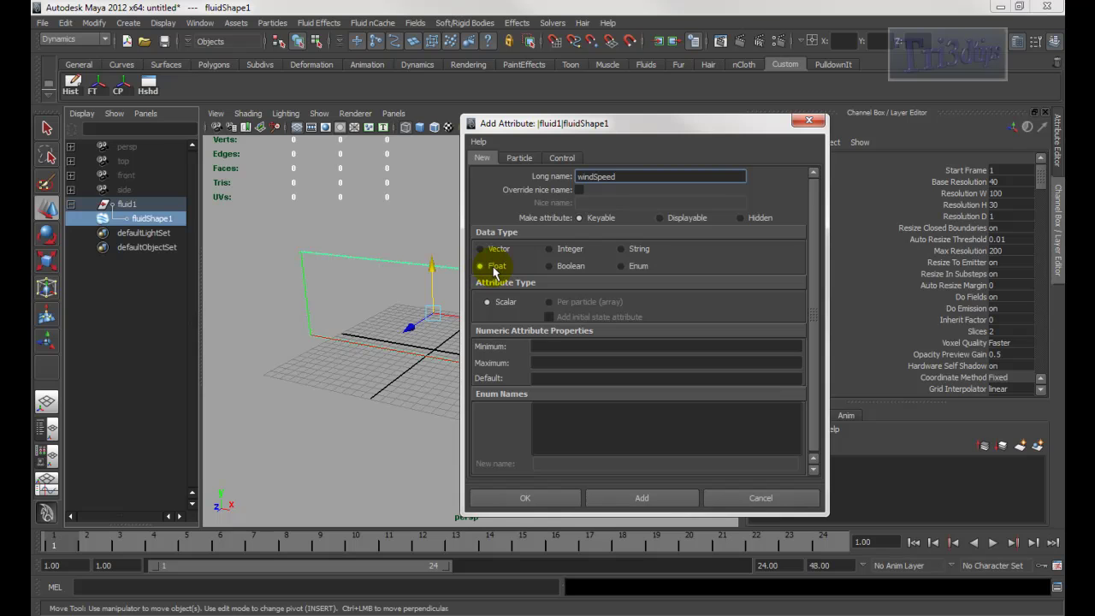
click(536, 349)
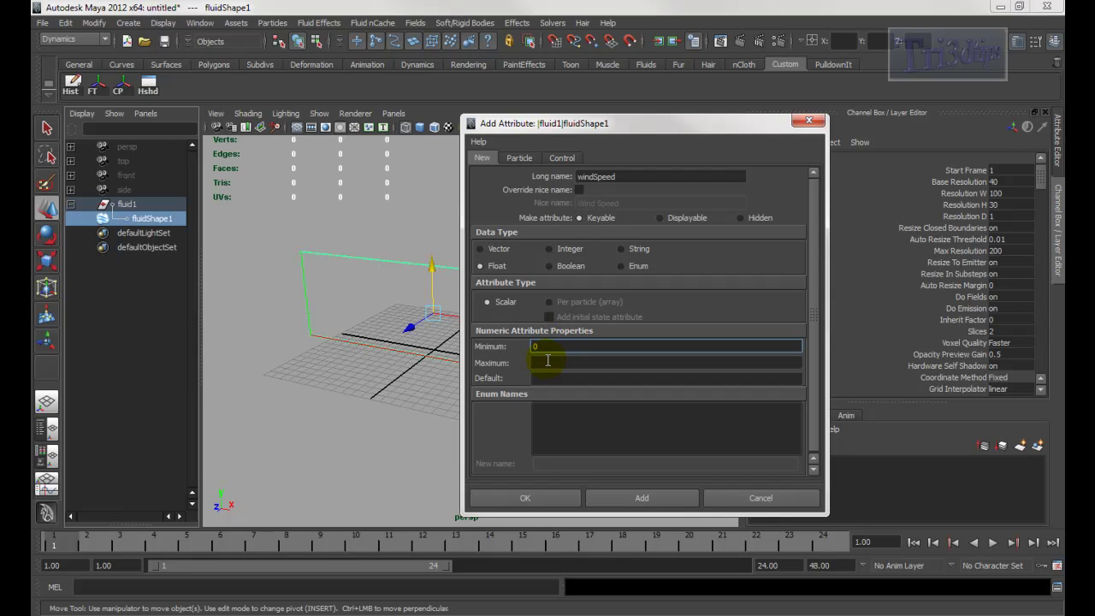
click(547, 361)
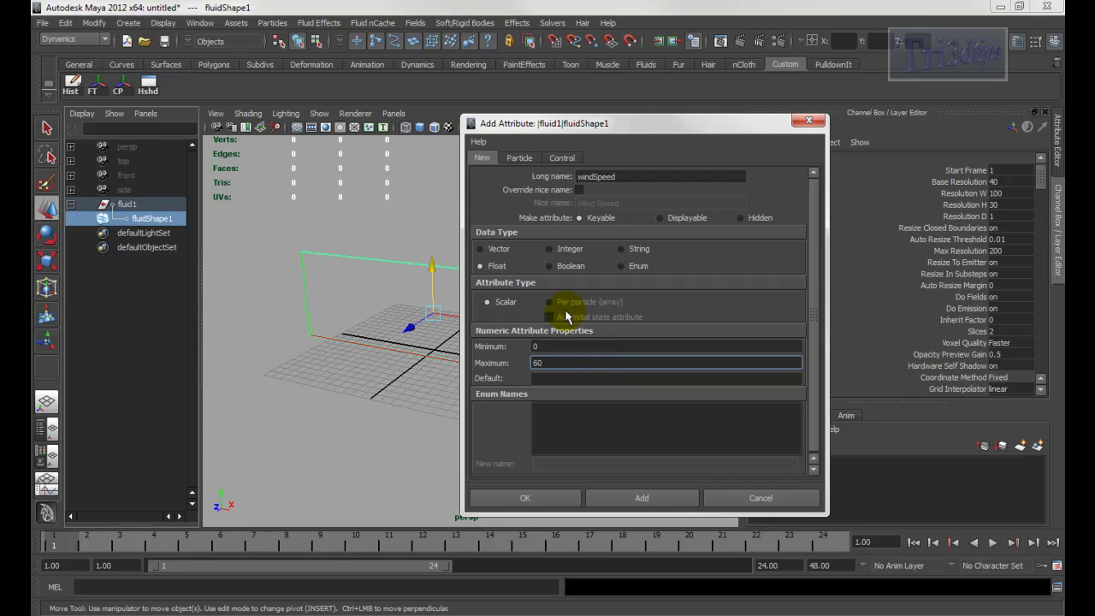
click(558, 379)
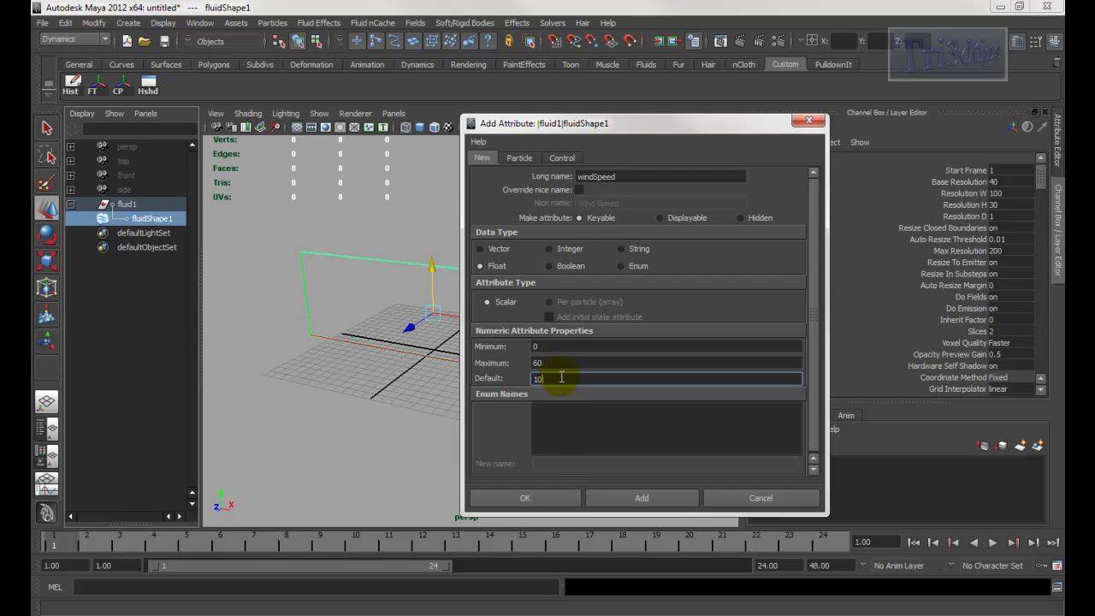
click(549, 502)
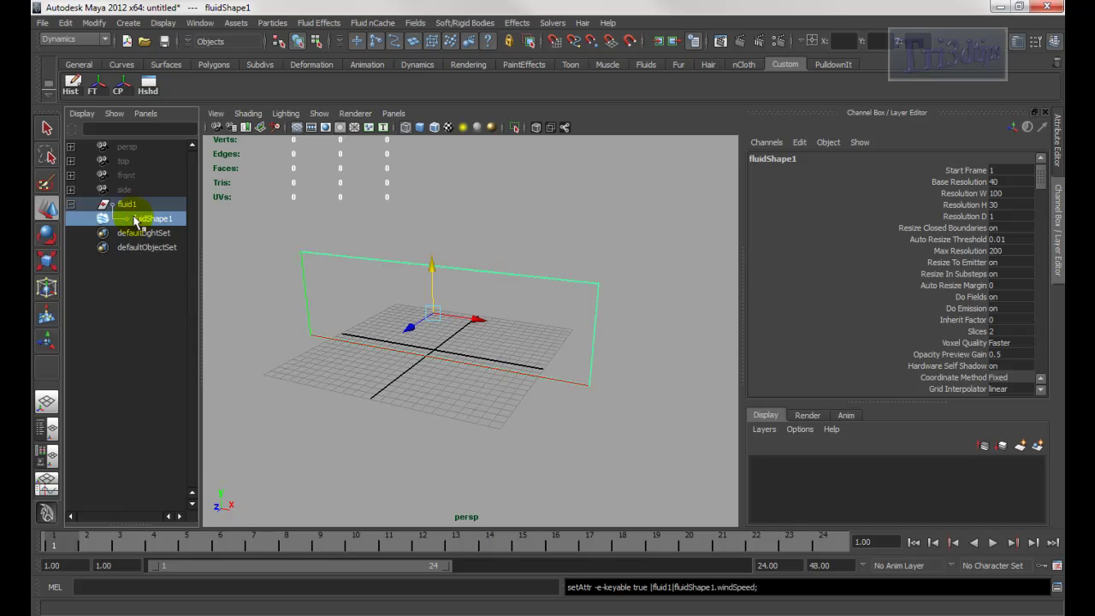
Add an integer attribute named tracers to fluidShape1 with minimum 0 and maximum 10
click(800, 146)
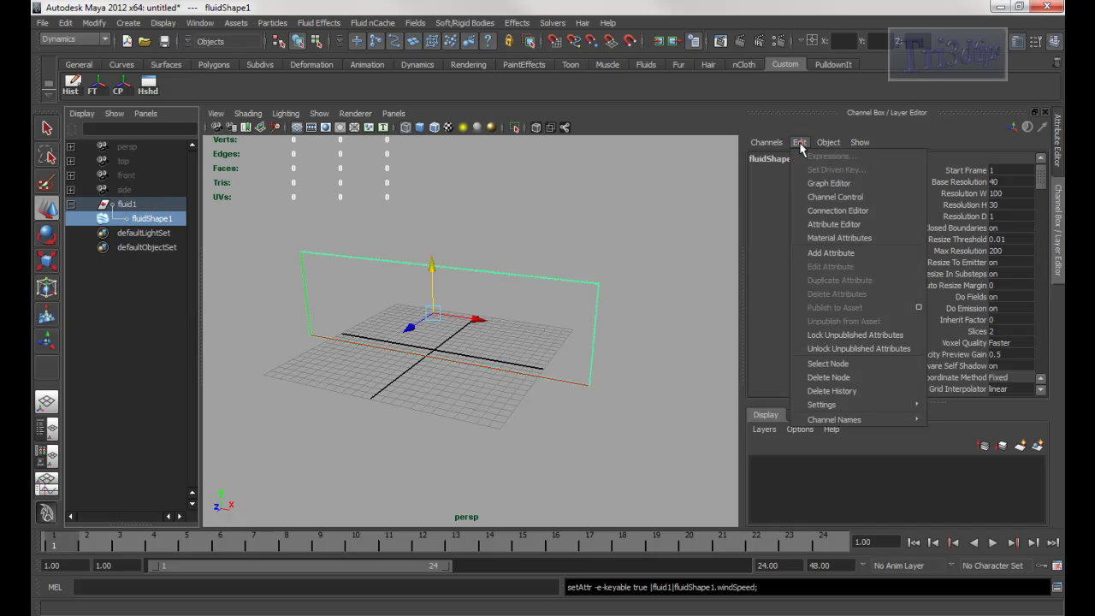
click(834, 250)
click(611, 176)
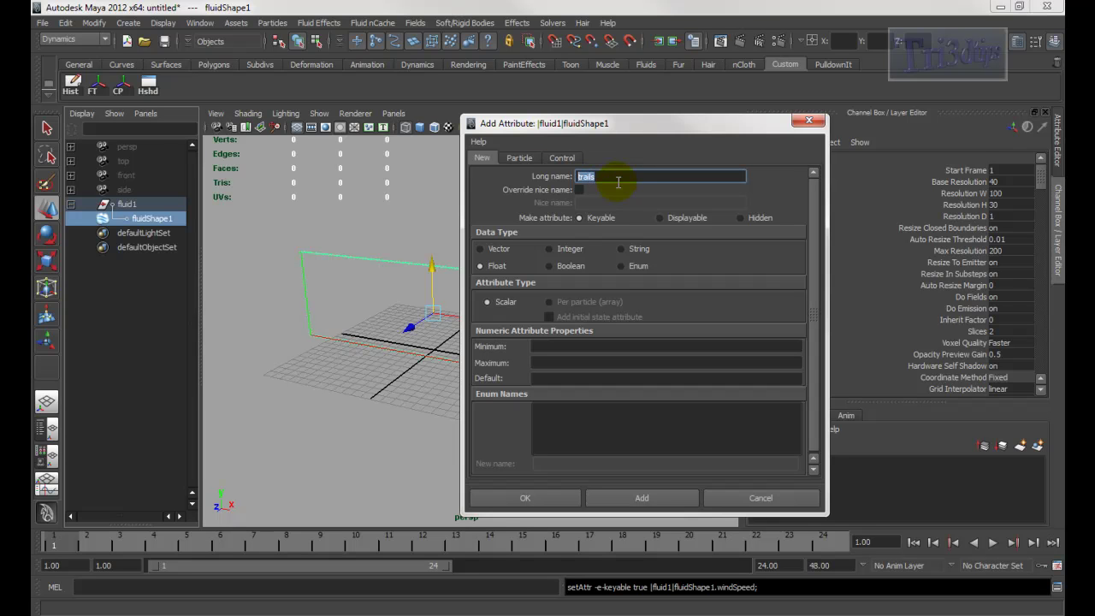
double_click(607, 177)
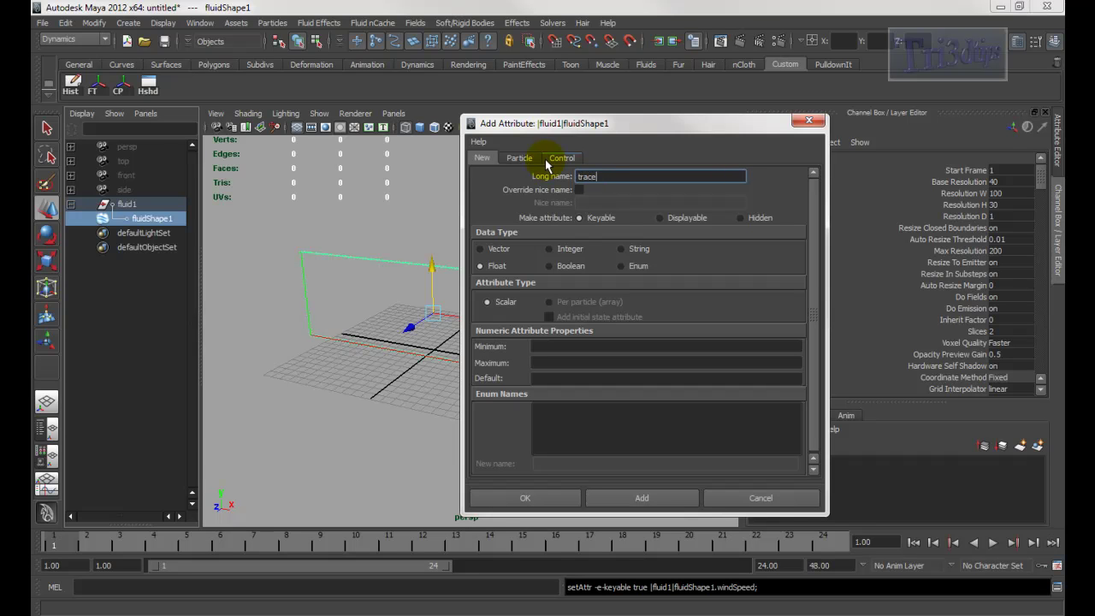
click(565, 346)
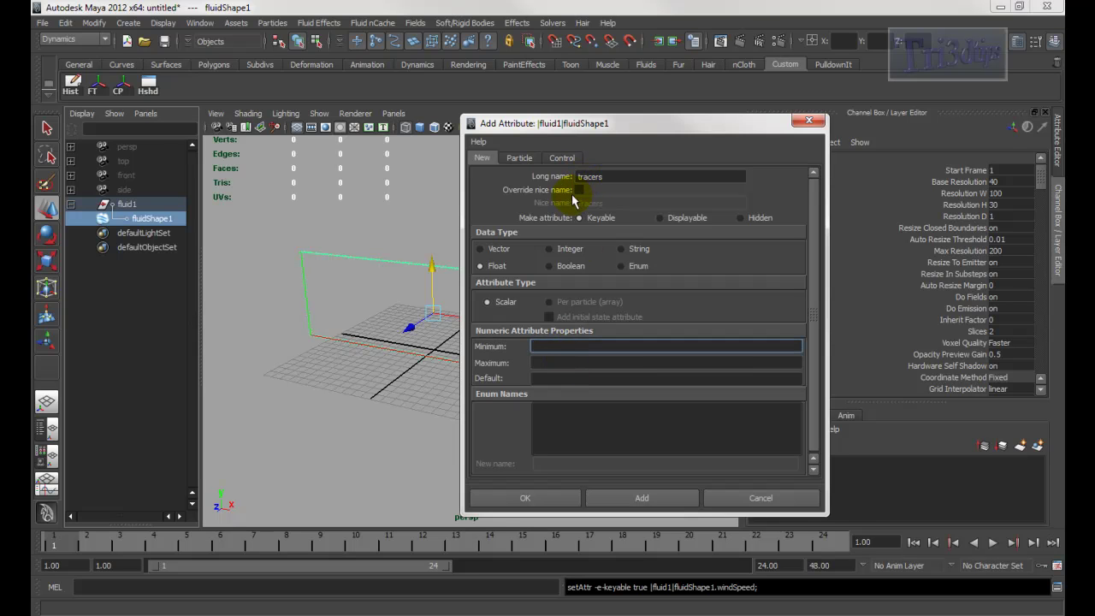
click(549, 250)
click(557, 362)
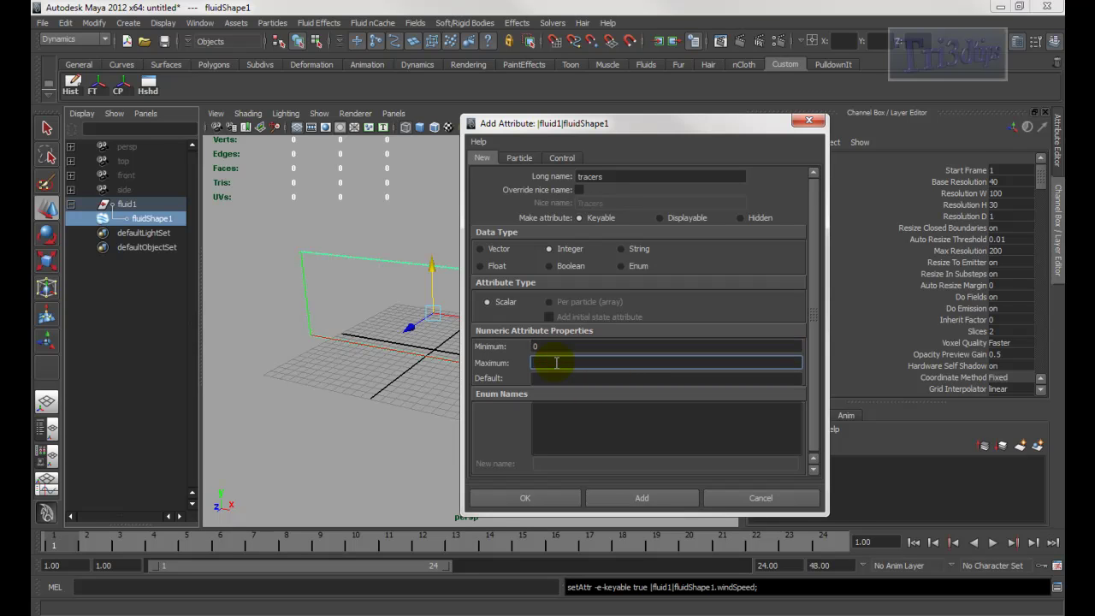
click(549, 381)
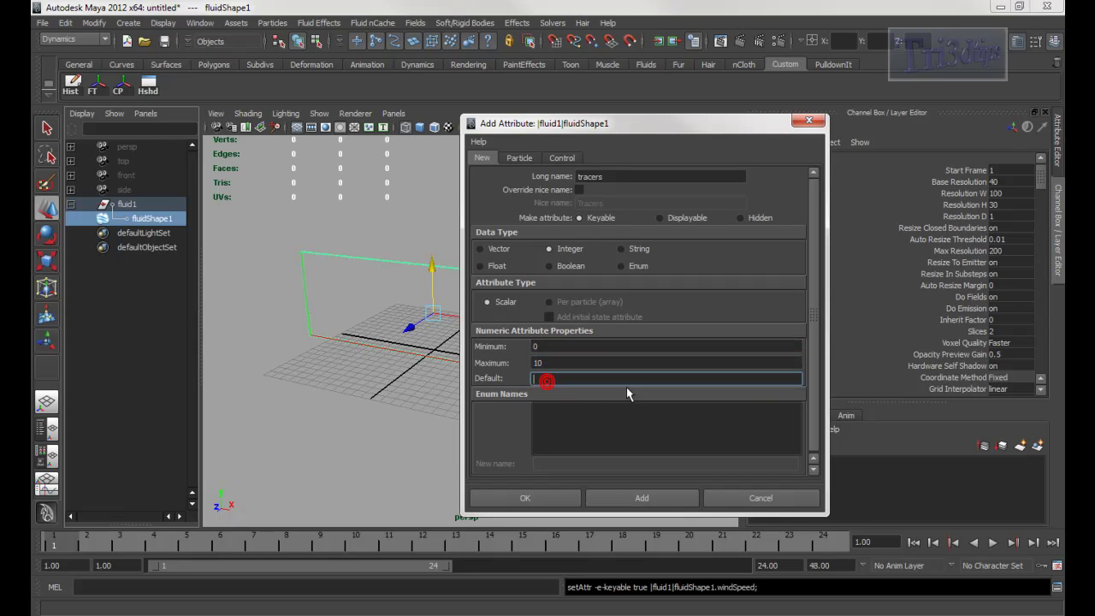
click(555, 498)
Open the Expression Editor for fluidShape1 and place its window so the Outliner stays visible
alt+drag(497, 262, 524, 267)
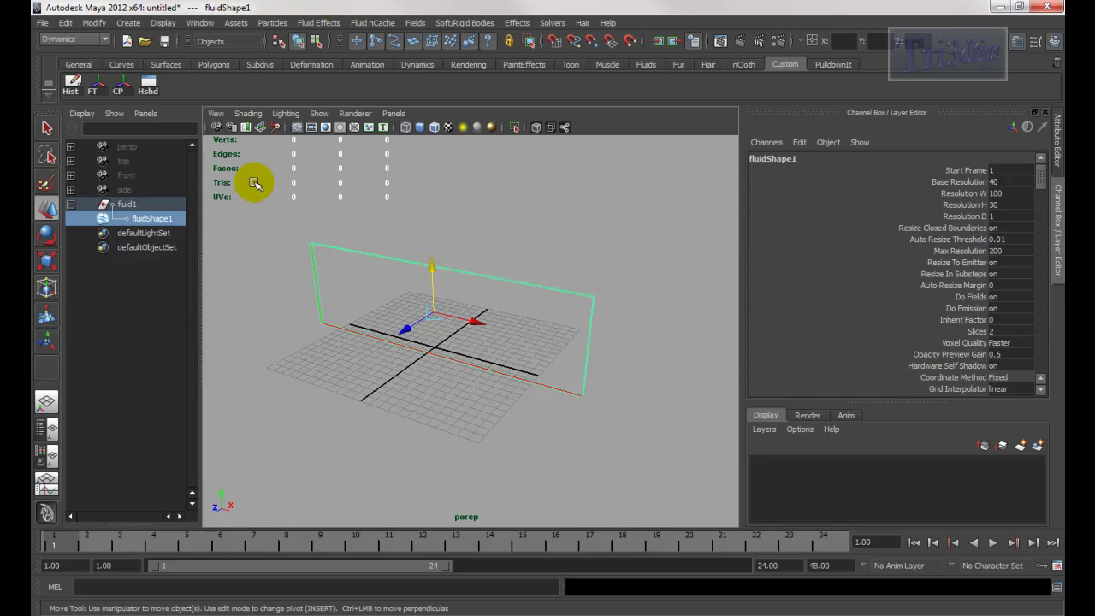
click(198, 23)
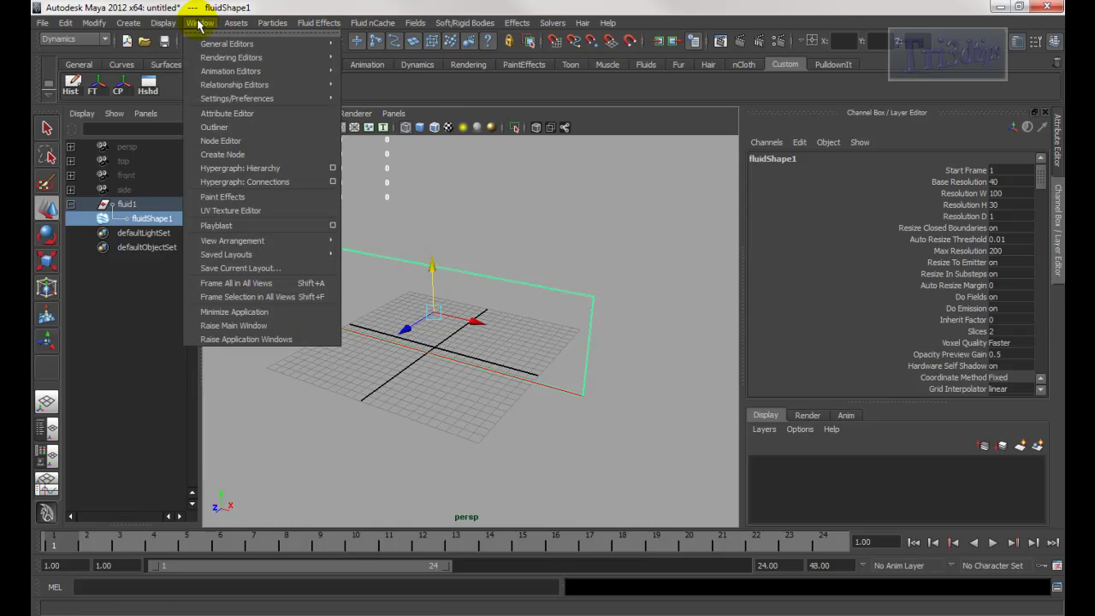
mouse_move(265, 71)
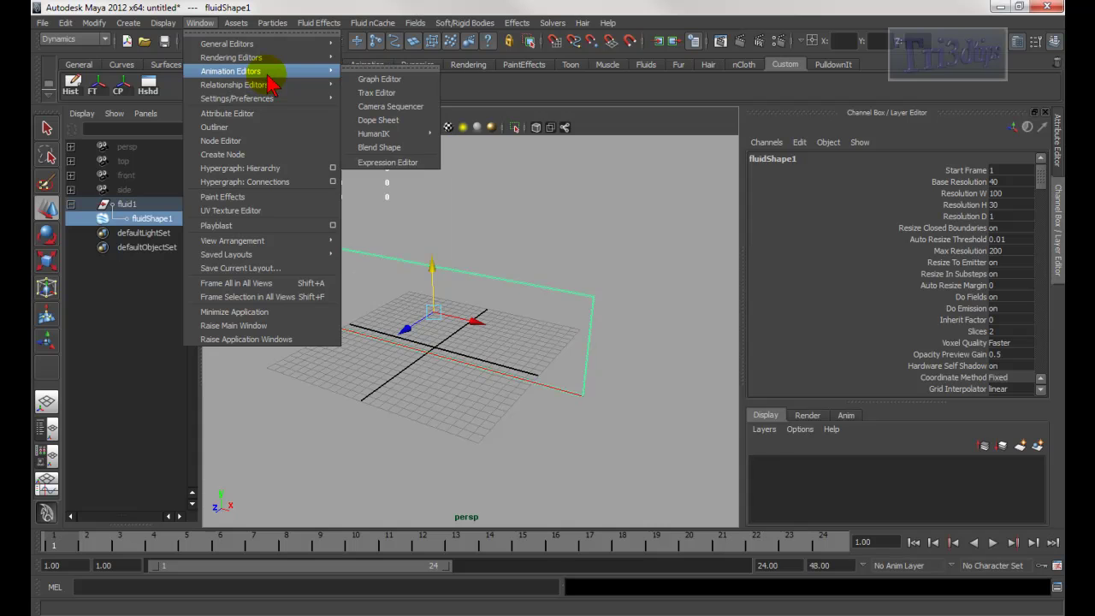
click(414, 163)
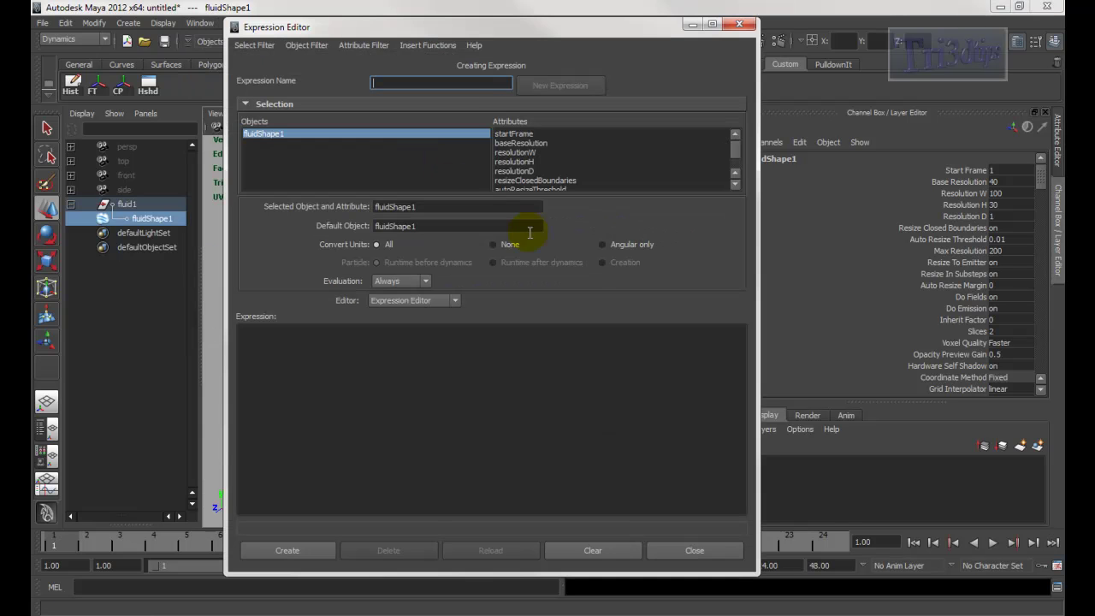
drag(490, 37, 565, 149)
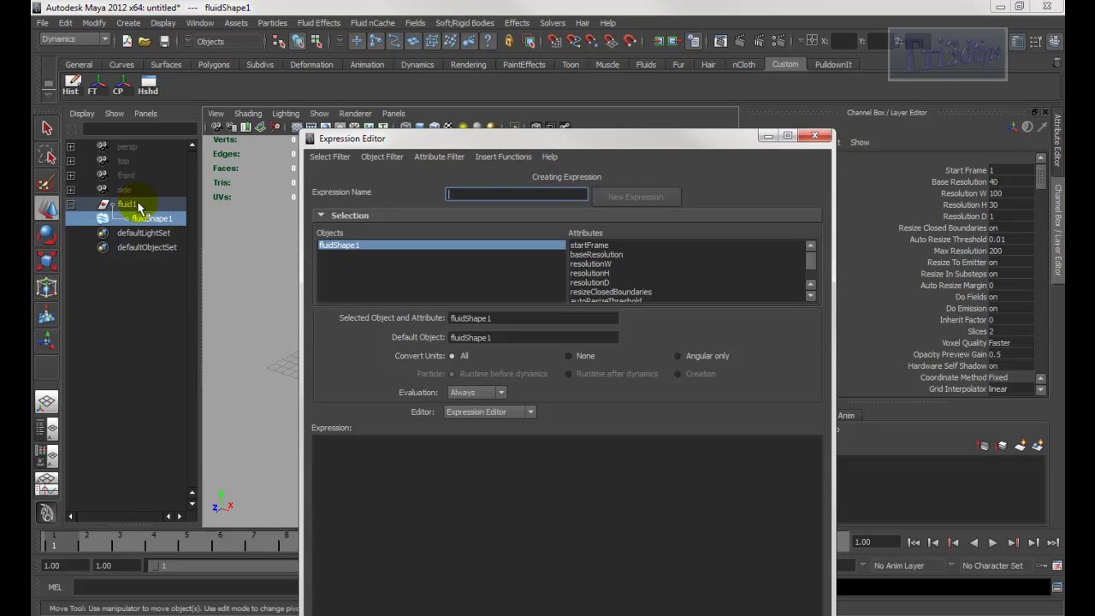
Filter the Expression Editor by expression name and name the new expression smokeExpression
click(326, 156)
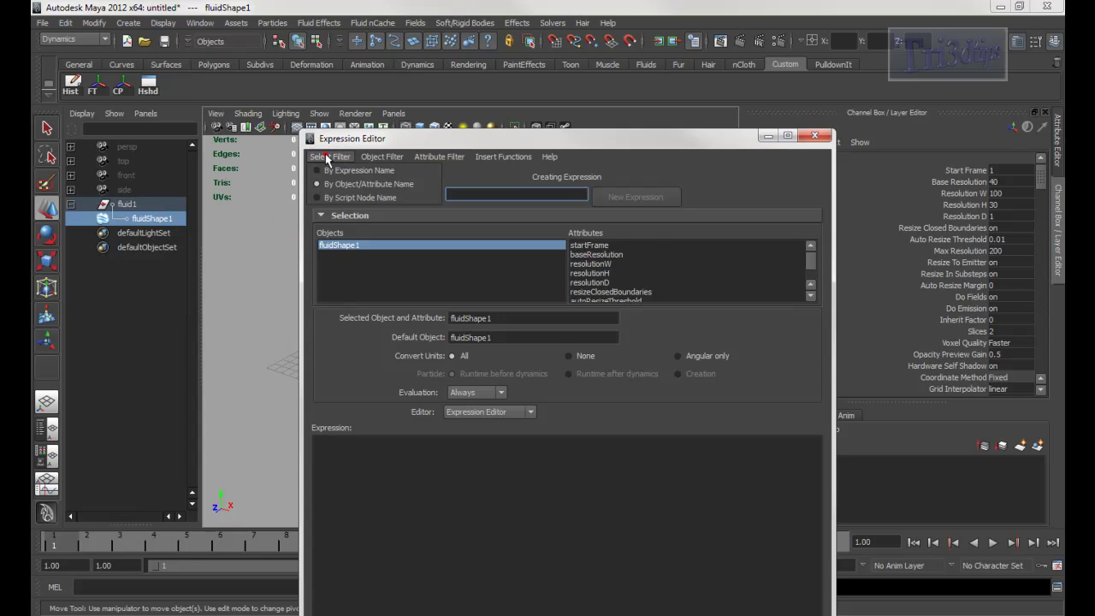
click(320, 171)
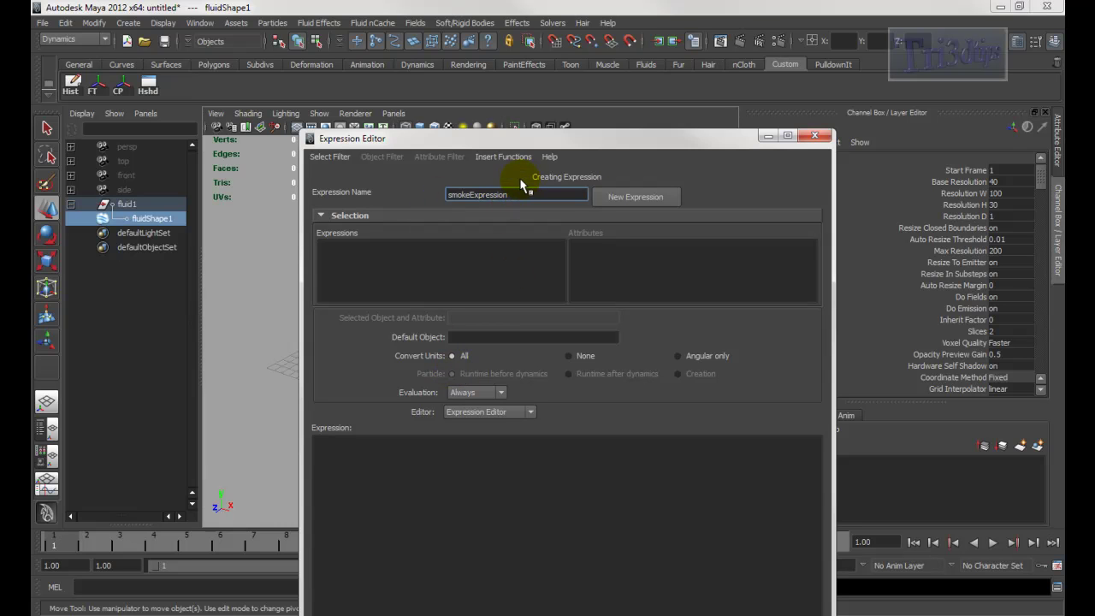
click(337, 446)
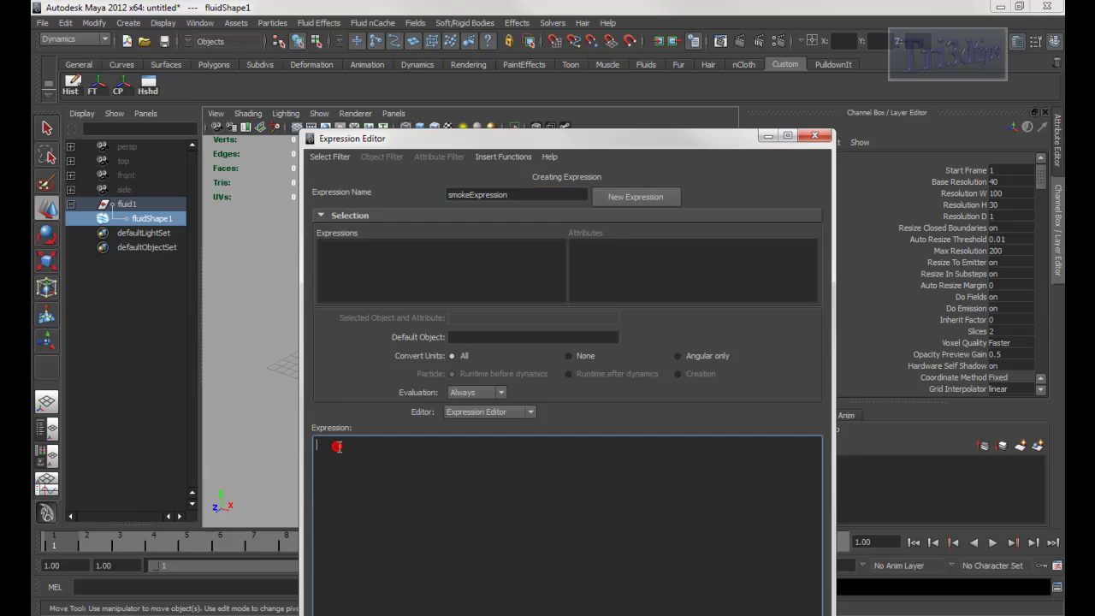
Copy the windSpeed and tracers code block that uses only resolutionH from the Notepad file and paste it into smokeExpression
key(alt+Tab)
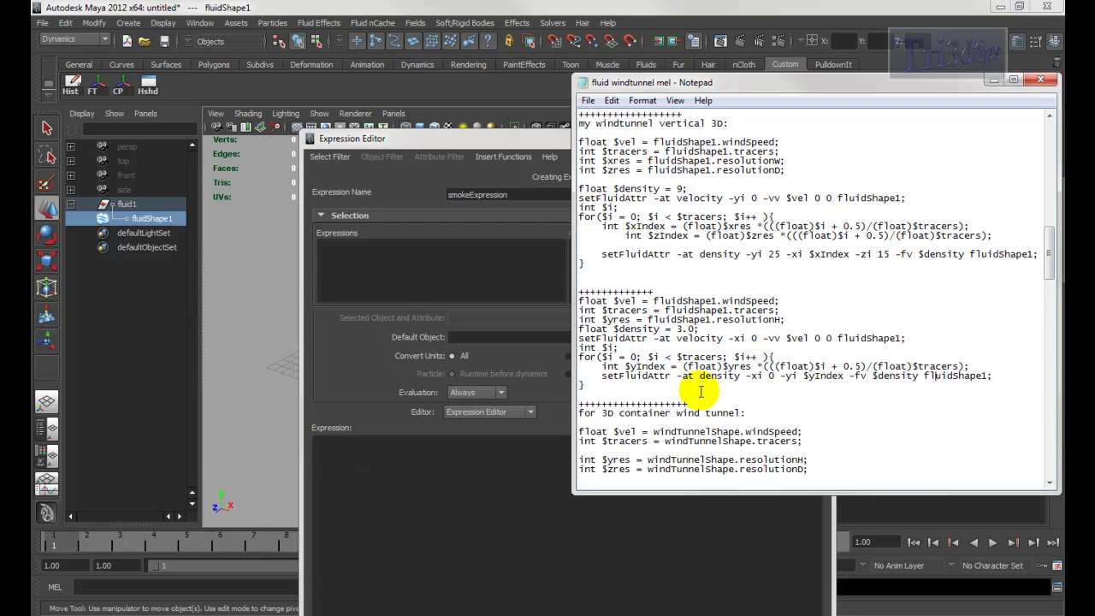
drag(585, 386, 580, 297)
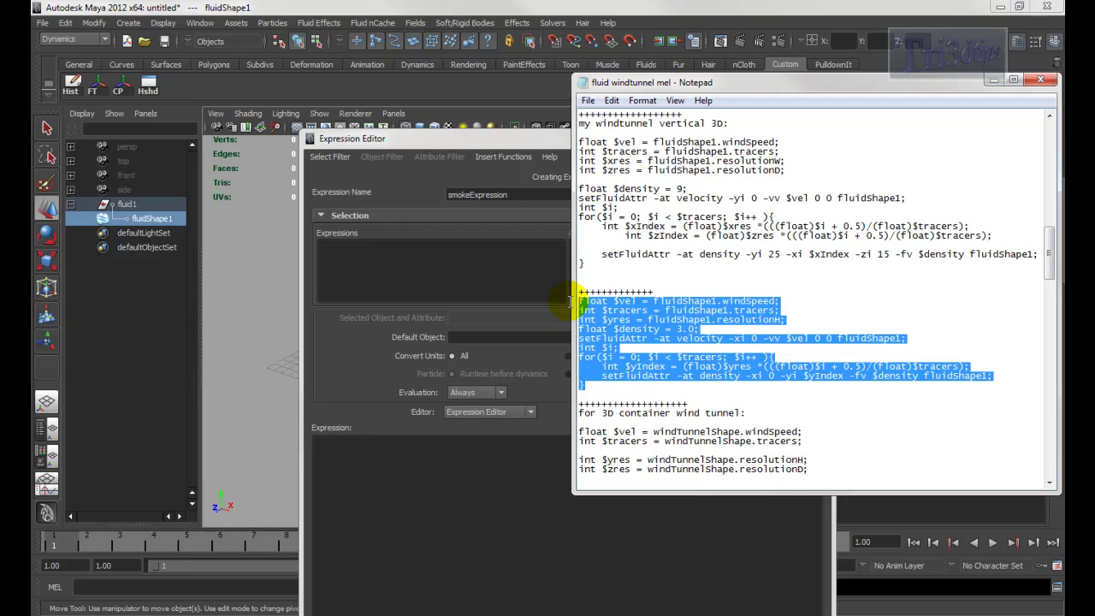
right_click(607, 317)
click(642, 364)
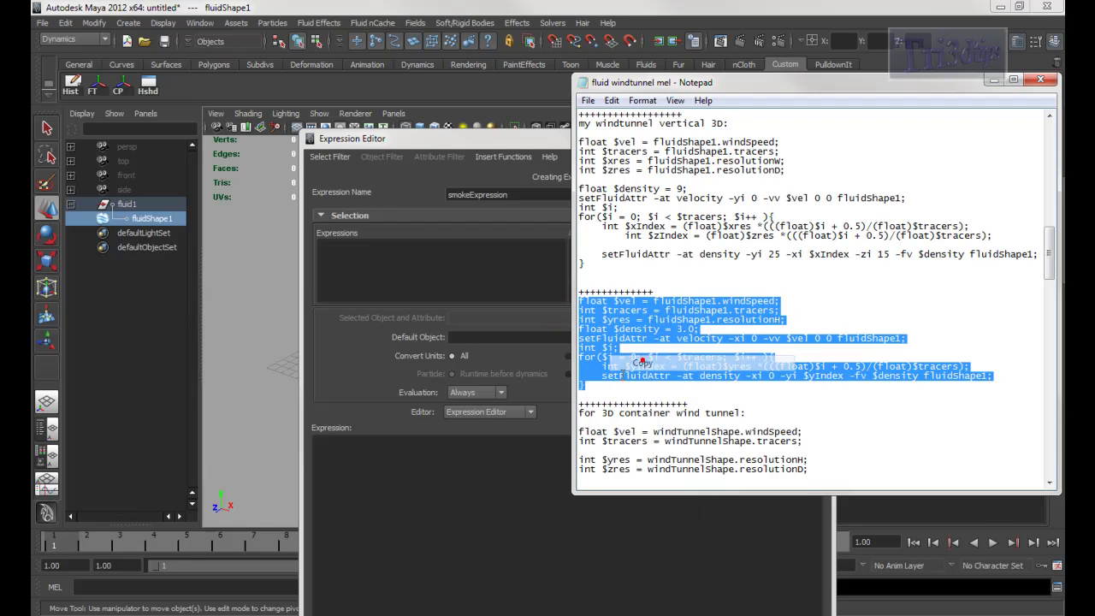
click(389, 443)
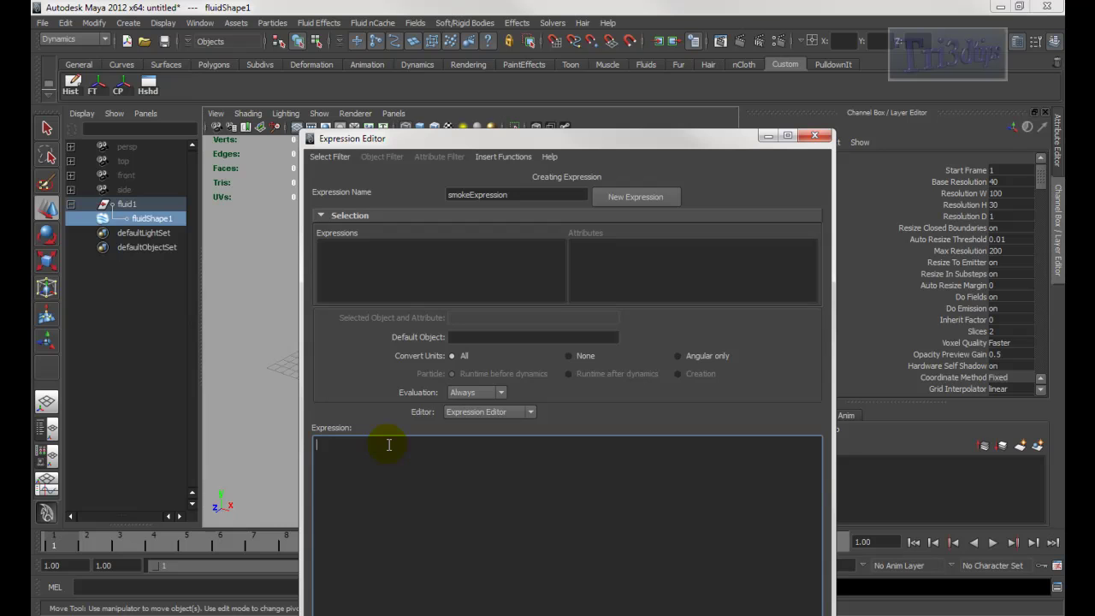
key(ctrl+v)
Bring the whole Expression Editor window into view and enlarge the expression text
drag(585, 142, 557, 44)
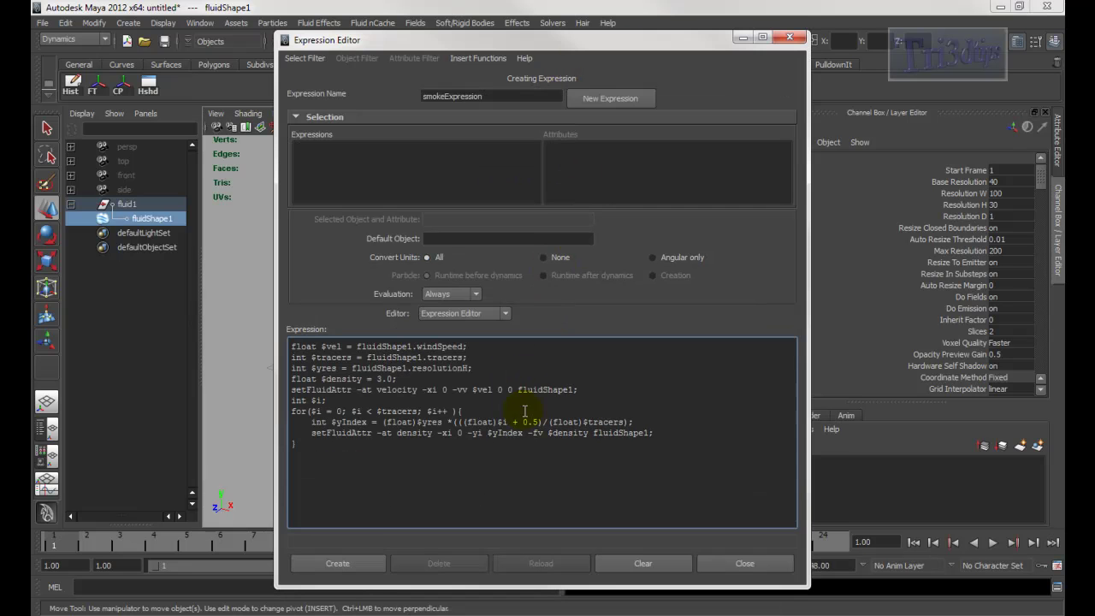
ctrl+scroll(533, 379, up, 2)
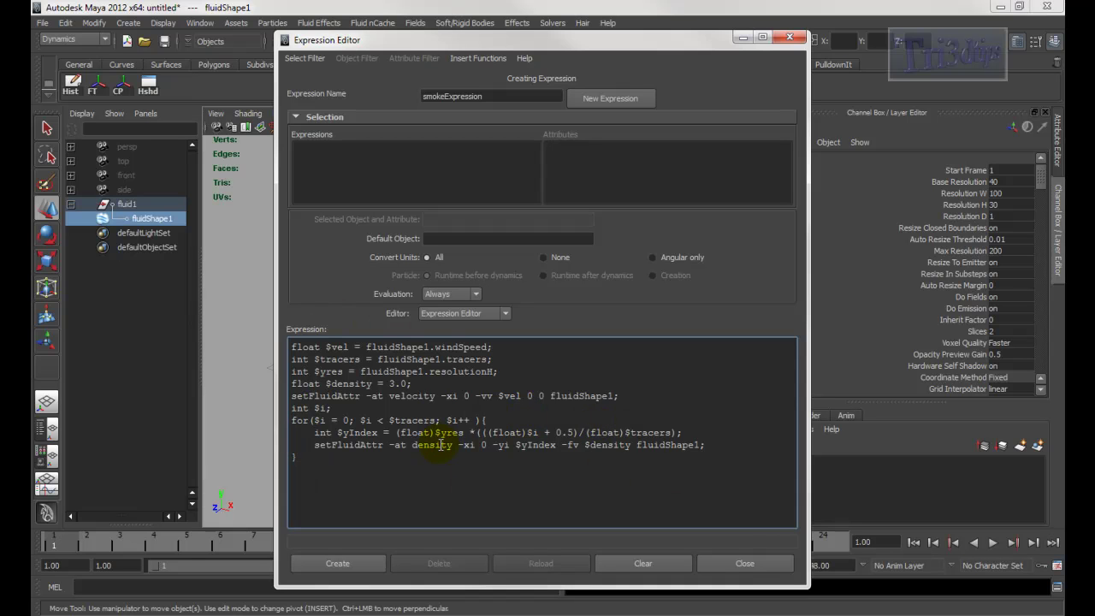
ctrl+scroll(432, 382, up, 2)
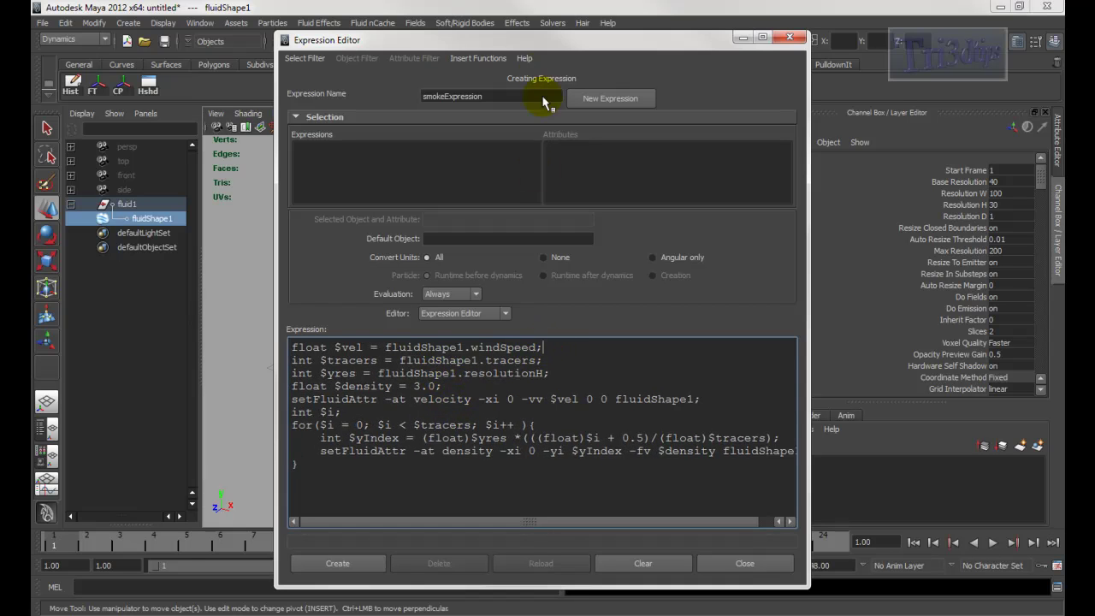
drag(557, 41, 597, 49)
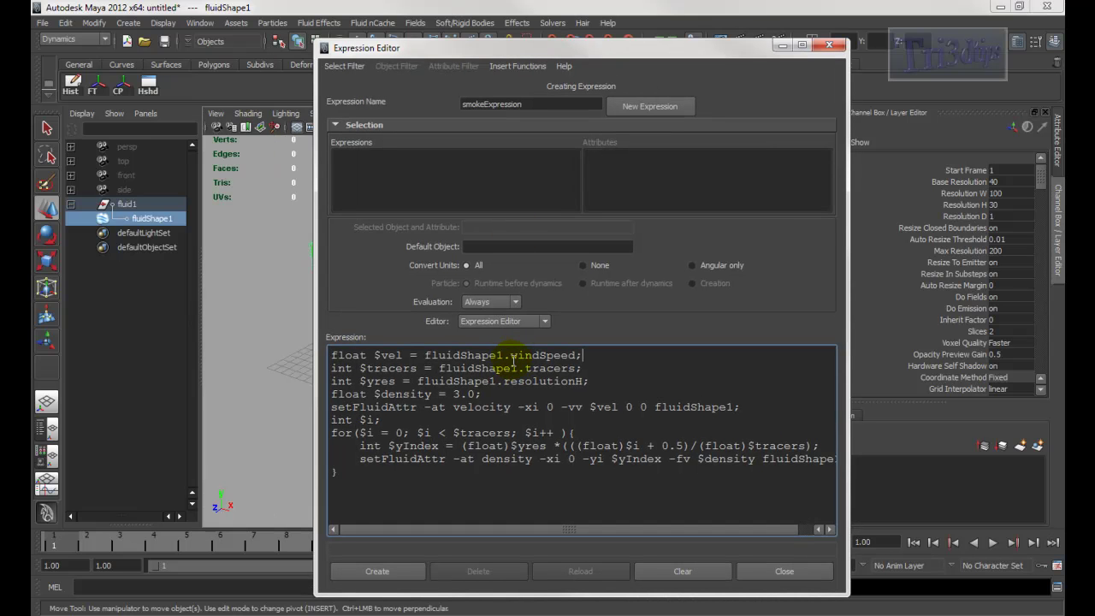
Examine the windSpeed, tracers and fluidShape1 references and the float type in the code against the fluid nodes in the Outliner
drag(511, 355, 584, 355)
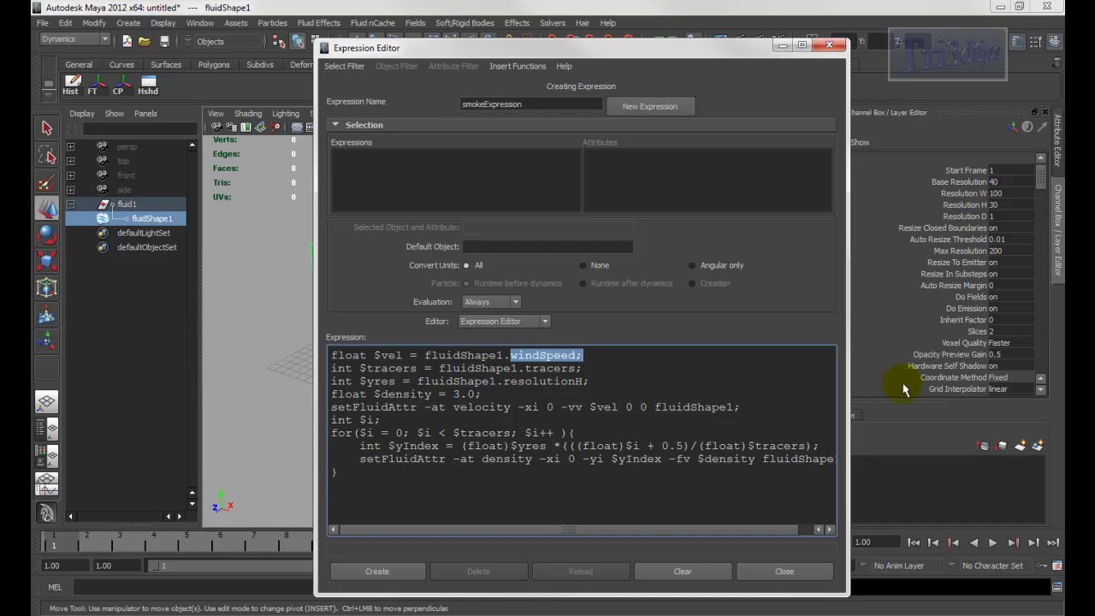
drag(525, 368, 583, 370)
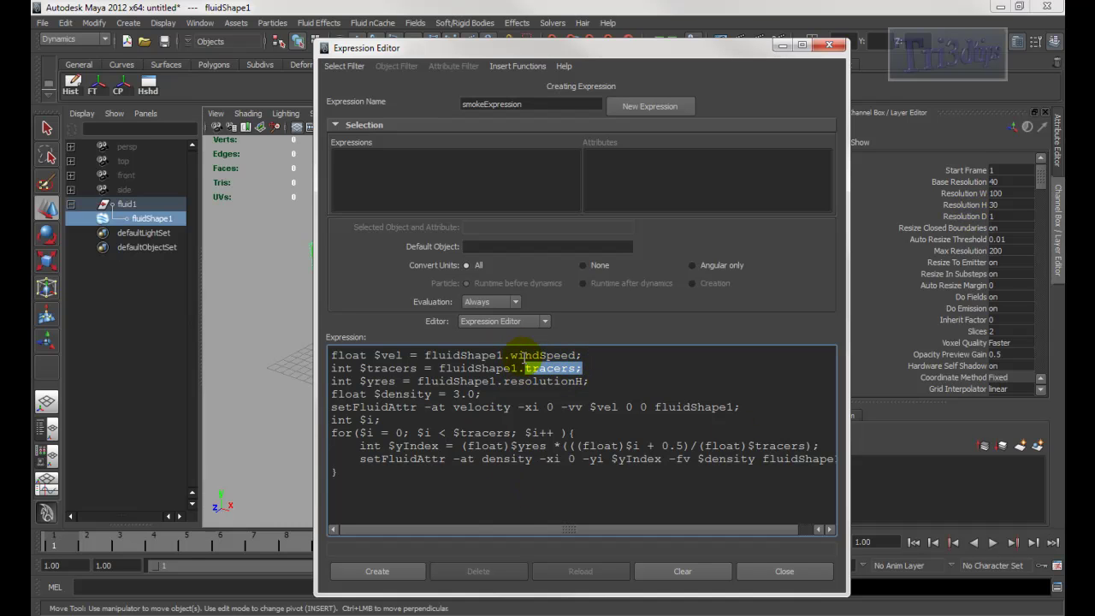
drag(426, 355, 504, 355)
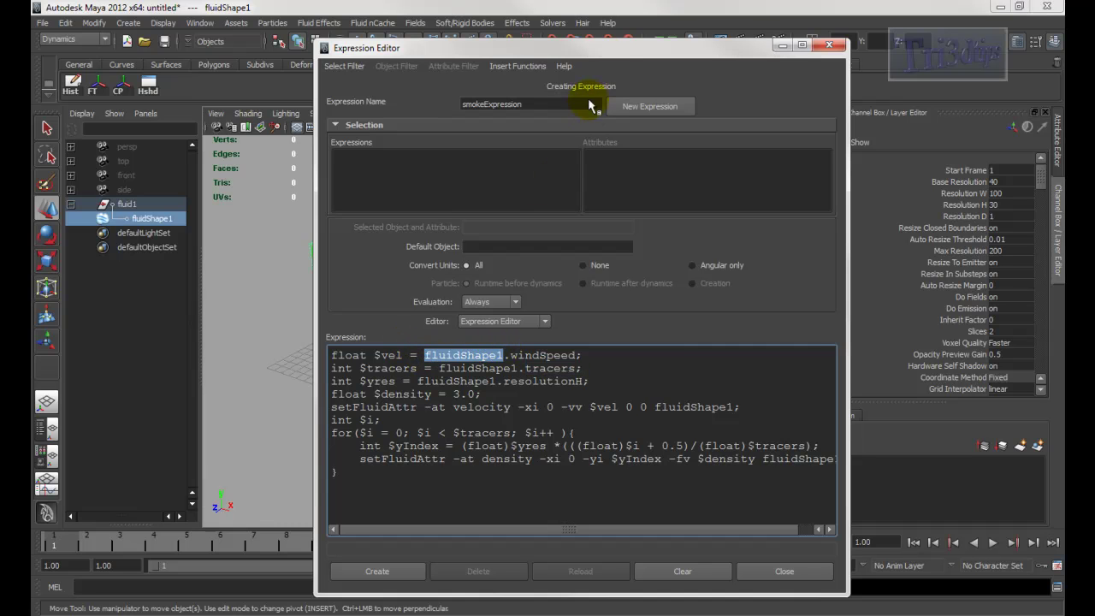
drag(603, 48, 609, 374)
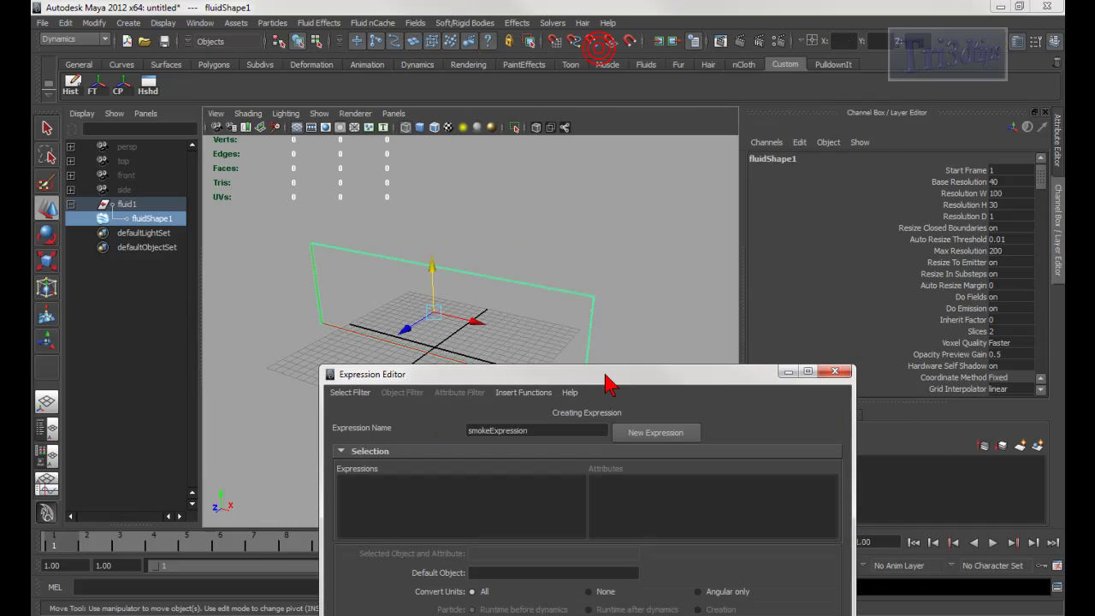
click(343, 284)
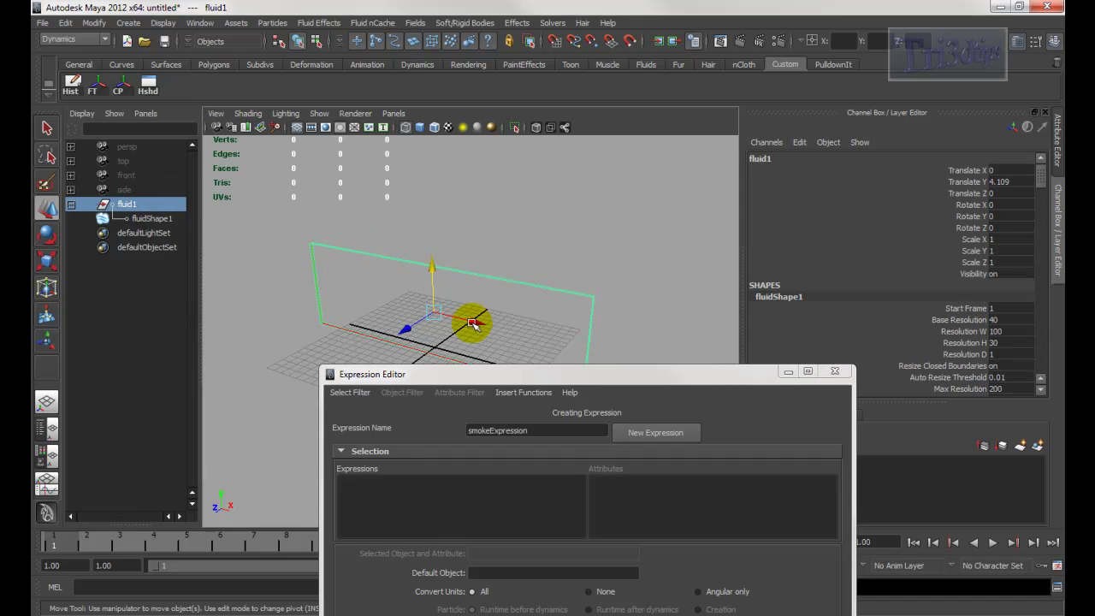
drag(496, 379, 421, 117)
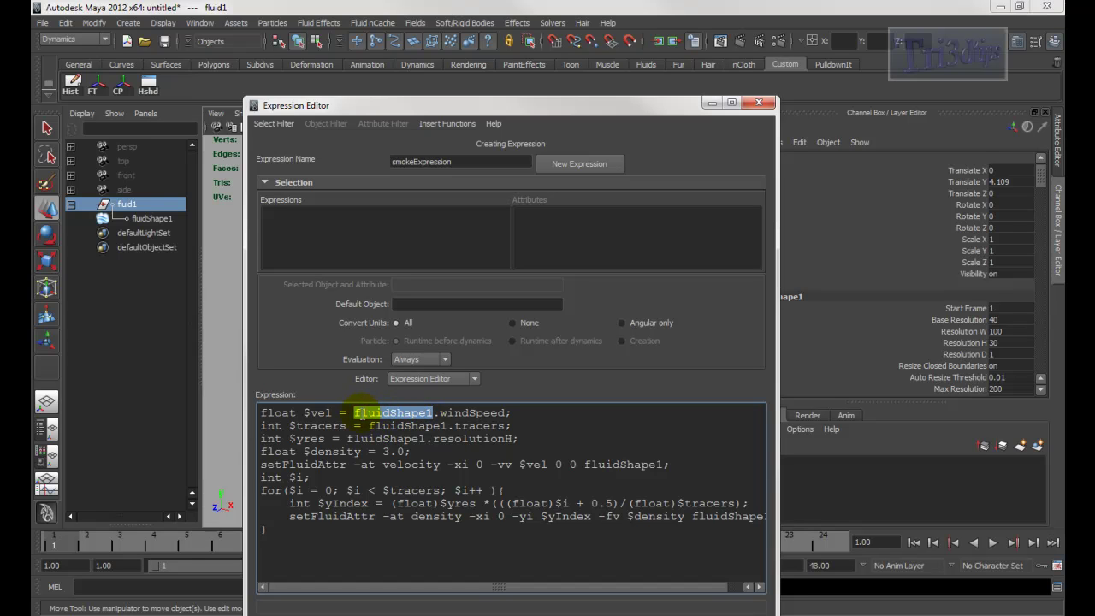
click(150, 220)
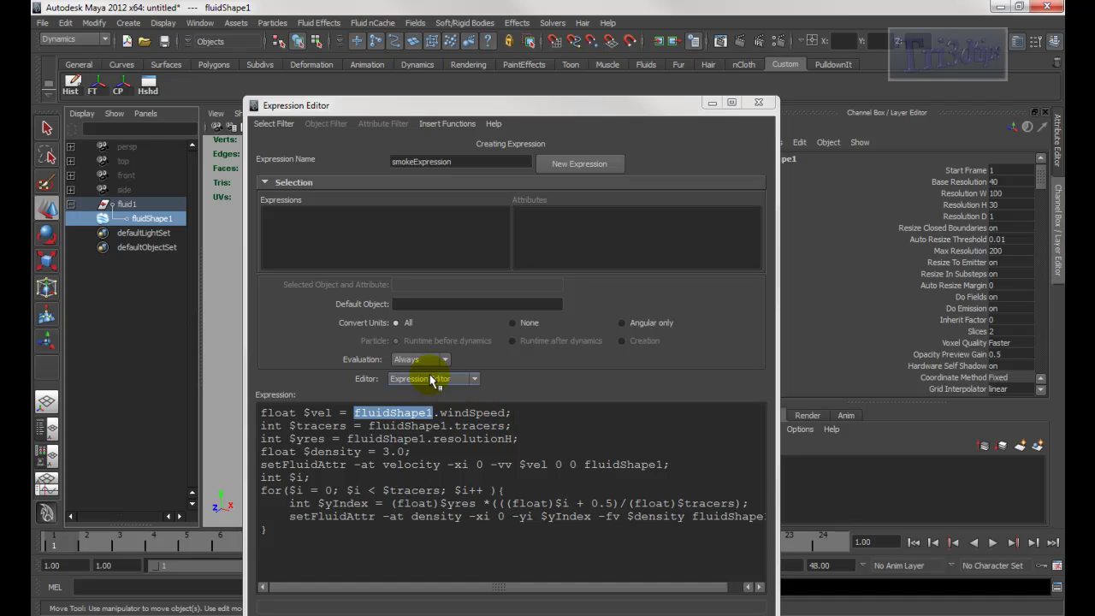
click(264, 412)
double_click(266, 413)
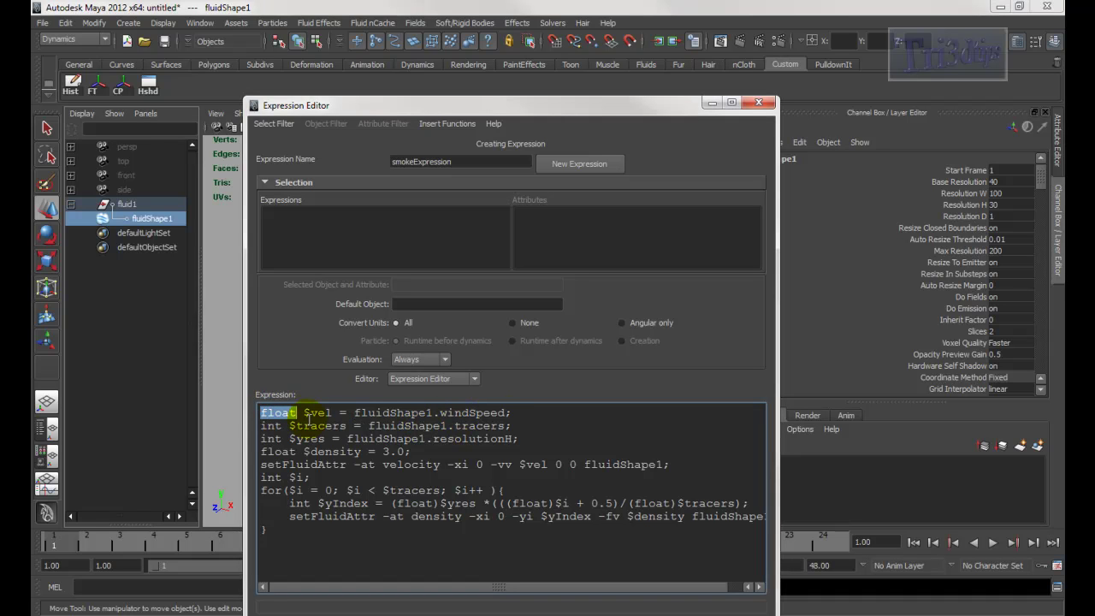
Remove the $ prefix from the vel variable in the first code line and put it back
drag(303, 413, 333, 419)
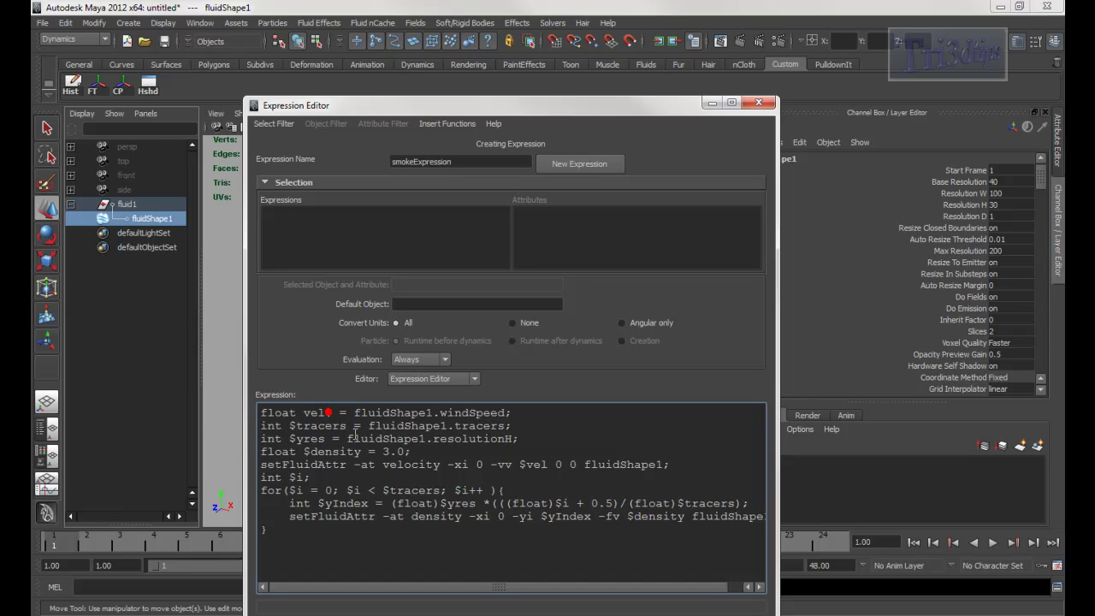
key(Delete)
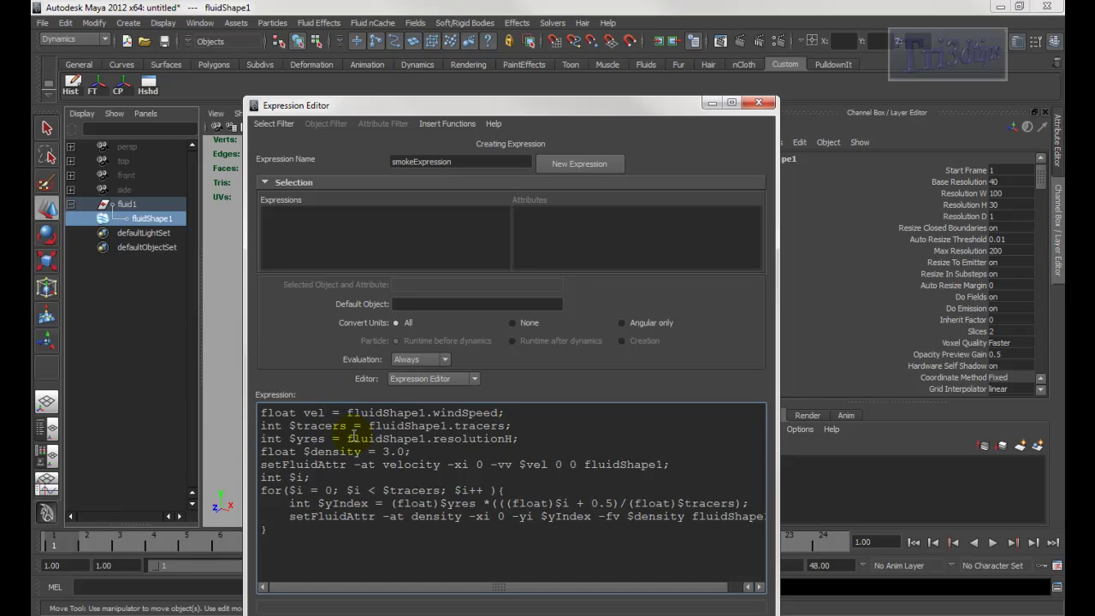
click(305, 412)
text($)
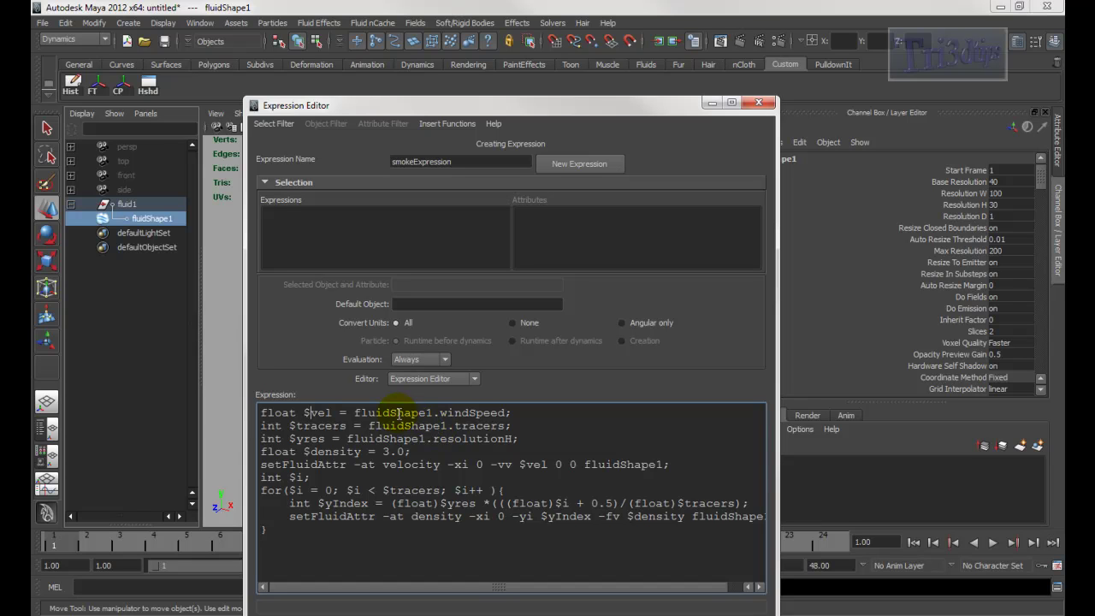
click(335, 412)
Compare the tracers and resolutionH references in the code with the attributes of fluidShape1, picking out its Resolution H channel
drag(454, 425, 505, 426)
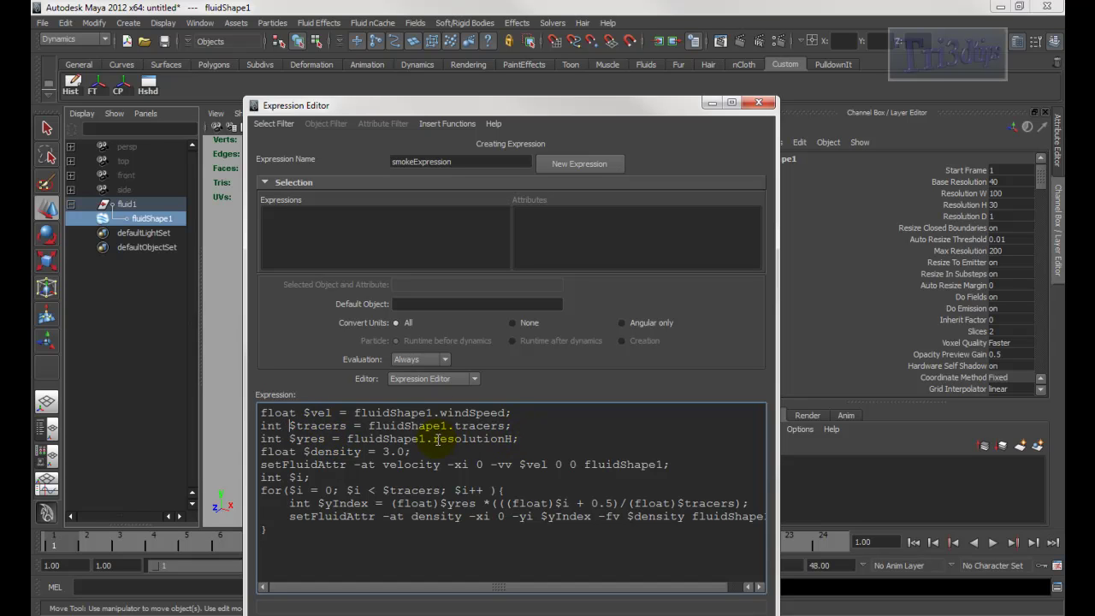
drag(435, 440, 517, 438)
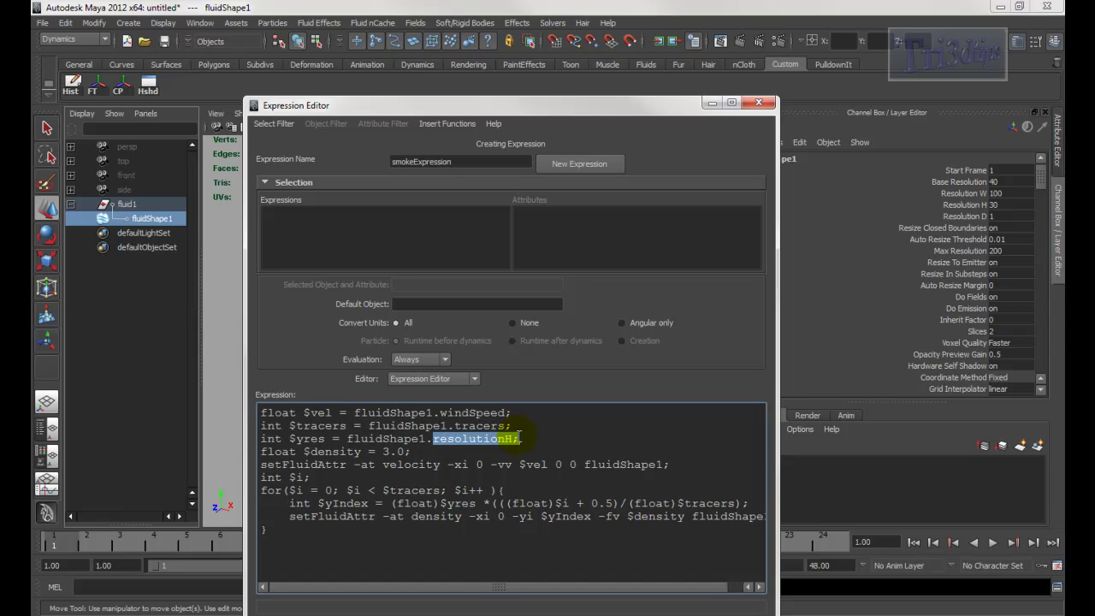
drag(369, 108, 255, 77)
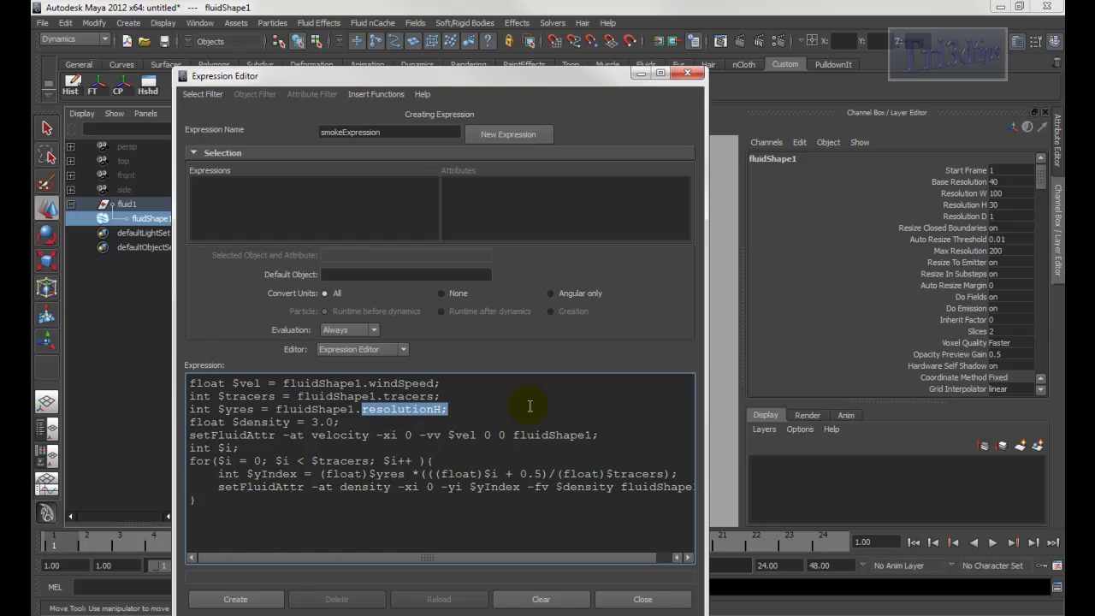
click(124, 204)
click(128, 218)
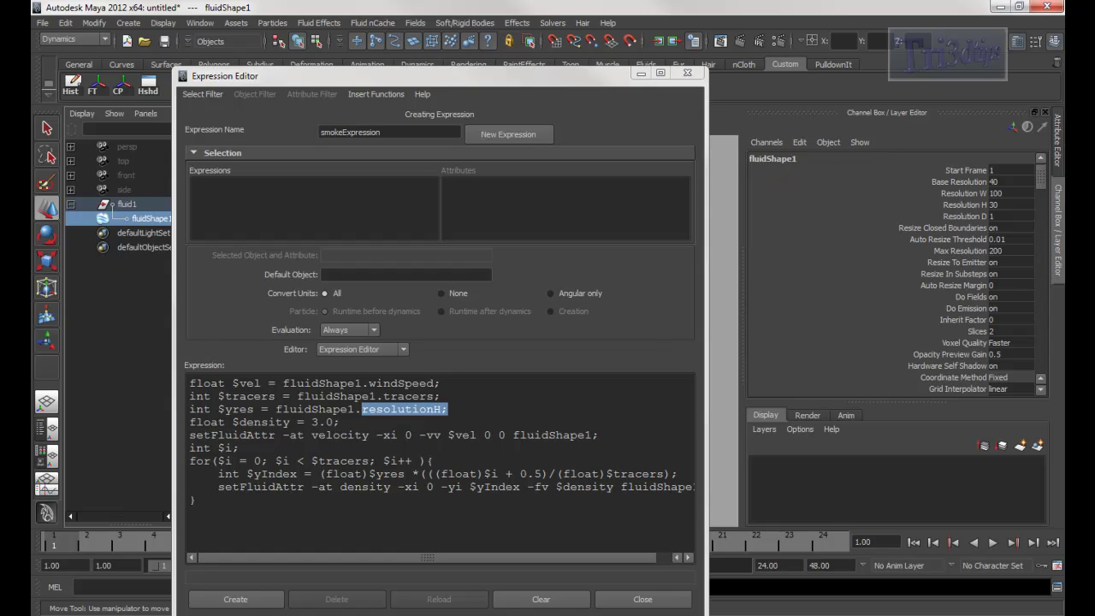
click(1058, 150)
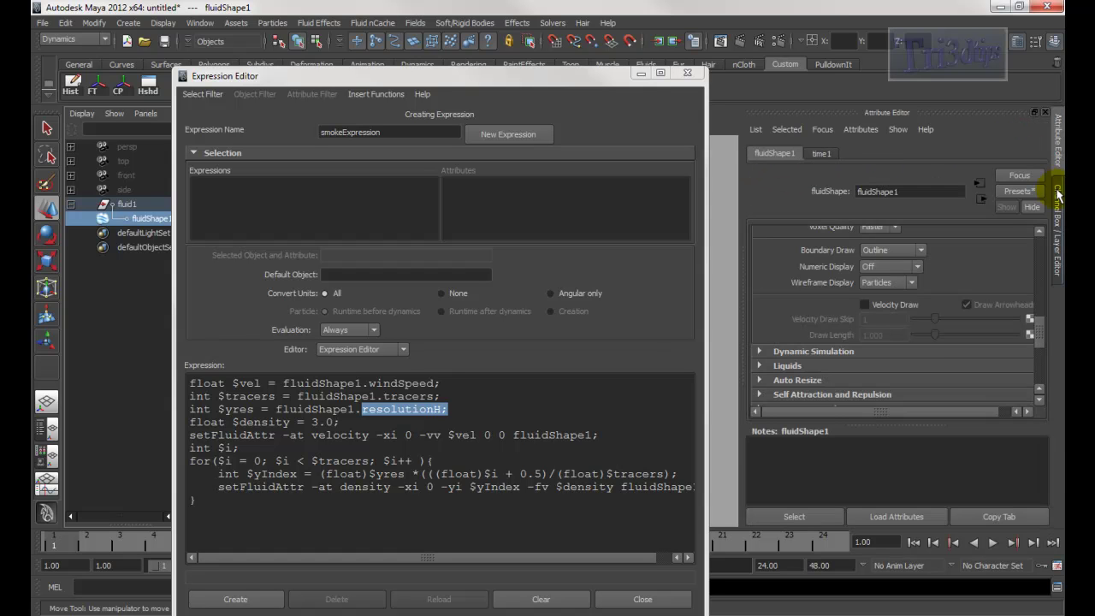
click(1058, 195)
click(960, 206)
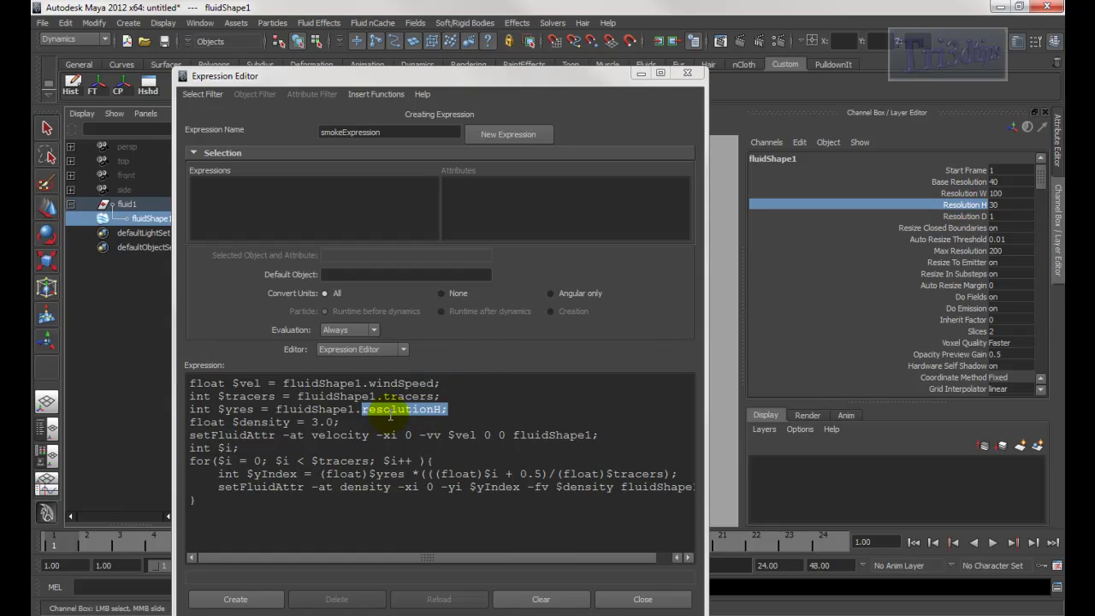
Minimize the Expression Editor to view the fluid container more frontally, and restore it to examine the fluidShape1.resolutionH reference
click(640, 77)
alt+drag(409, 354, 439, 326)
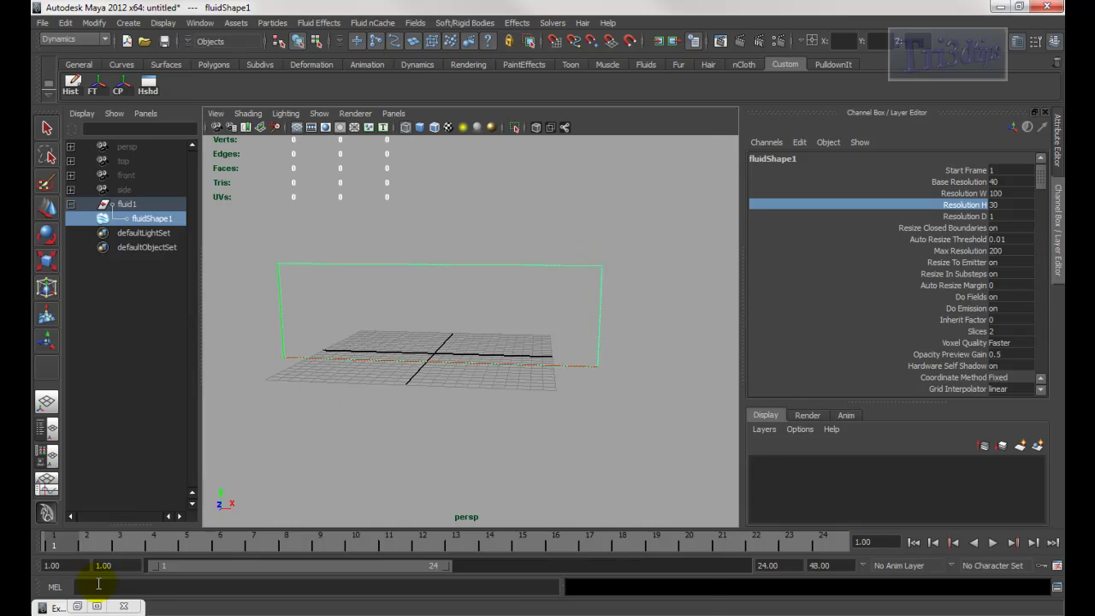
click(77, 605)
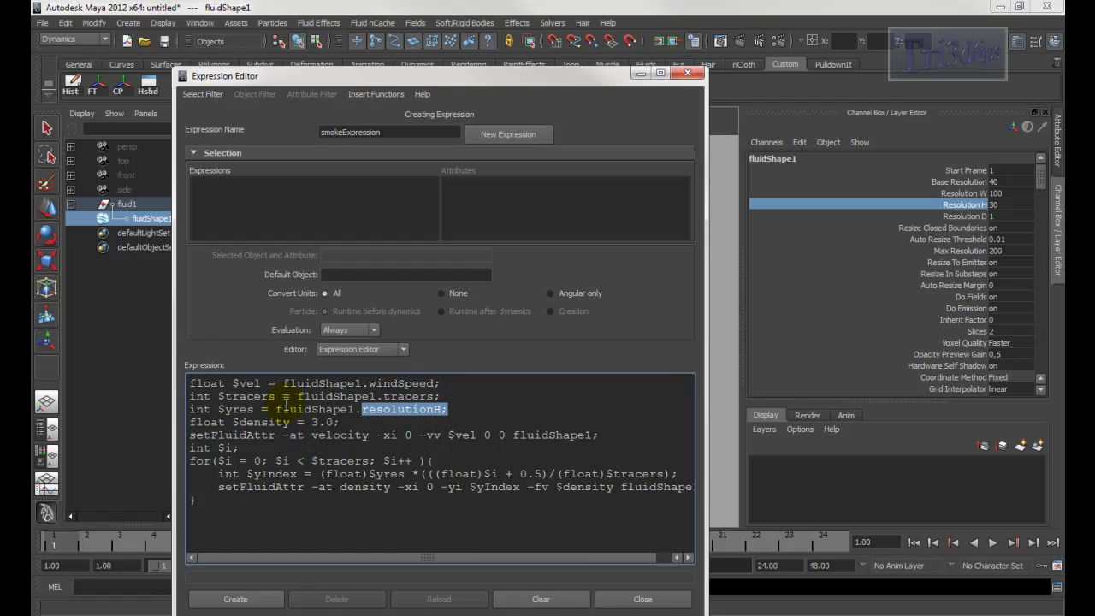
drag(275, 410, 353, 409)
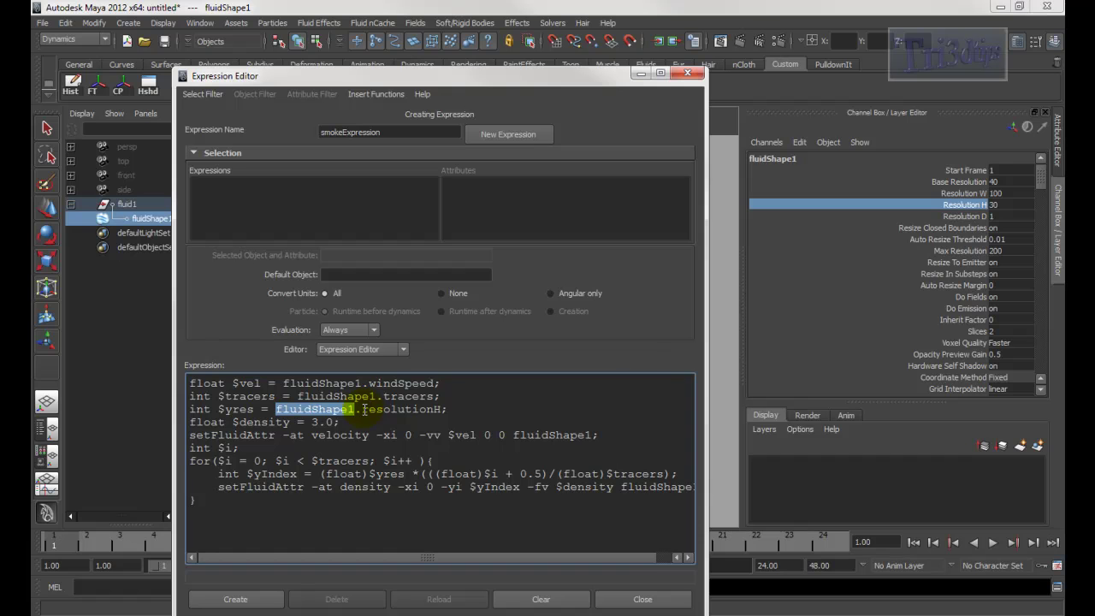
drag(362, 411, 435, 412)
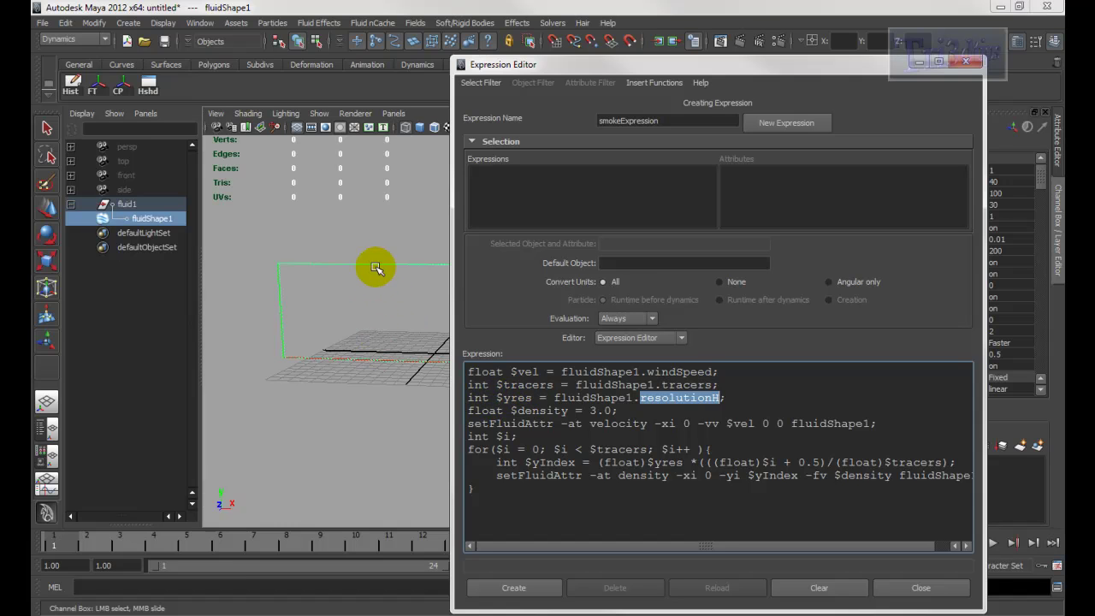
Examine the $yres and $density lines of the expression, with the editor moved to uncover more of the fluid container
click(505, 399)
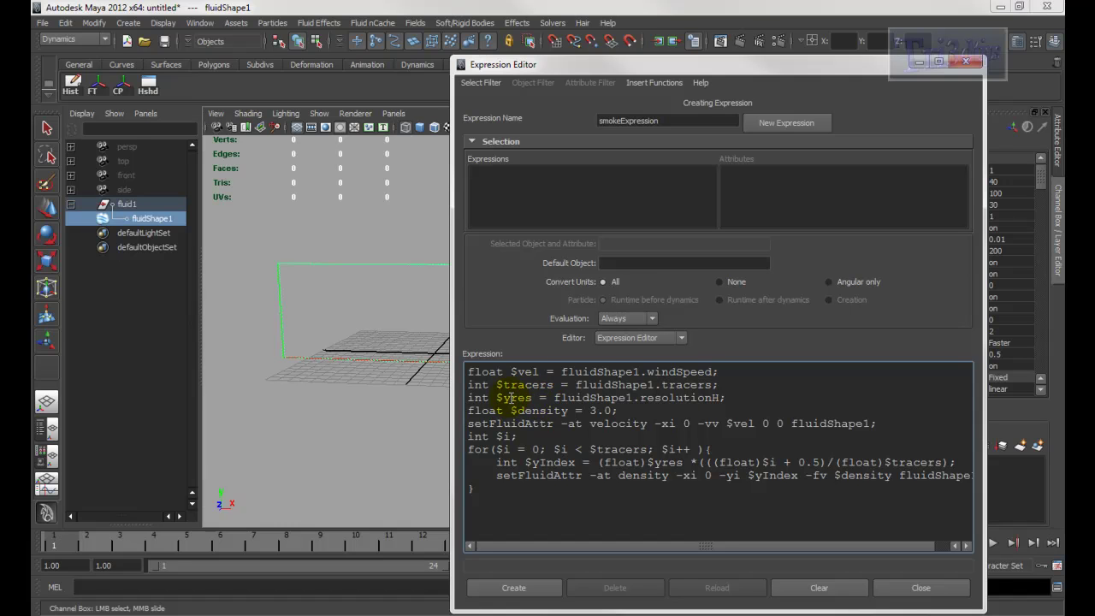
drag(642, 399, 664, 399)
drag(468, 411, 618, 411)
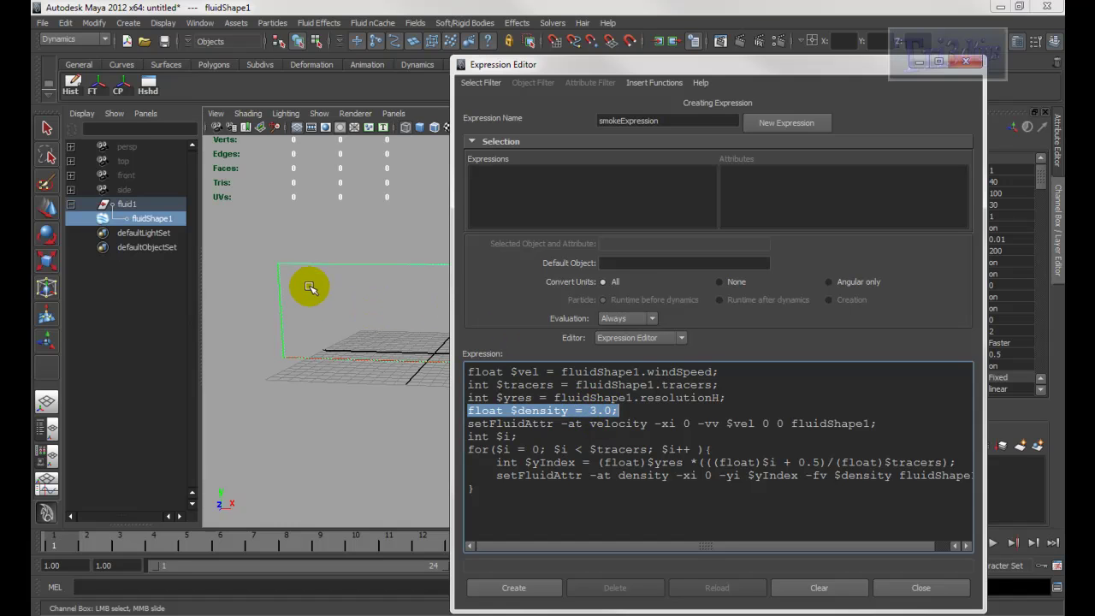
drag(653, 65, 752, 76)
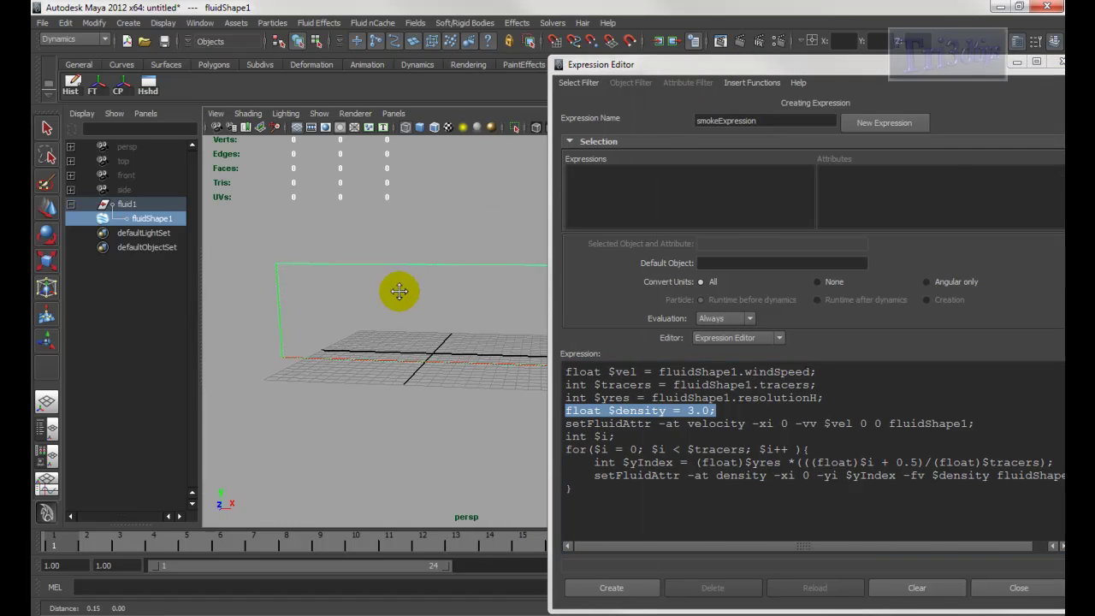
Frame the fluid container, create smokeExpression from the written code, and move the Expression Editor off the viewport
key(f)
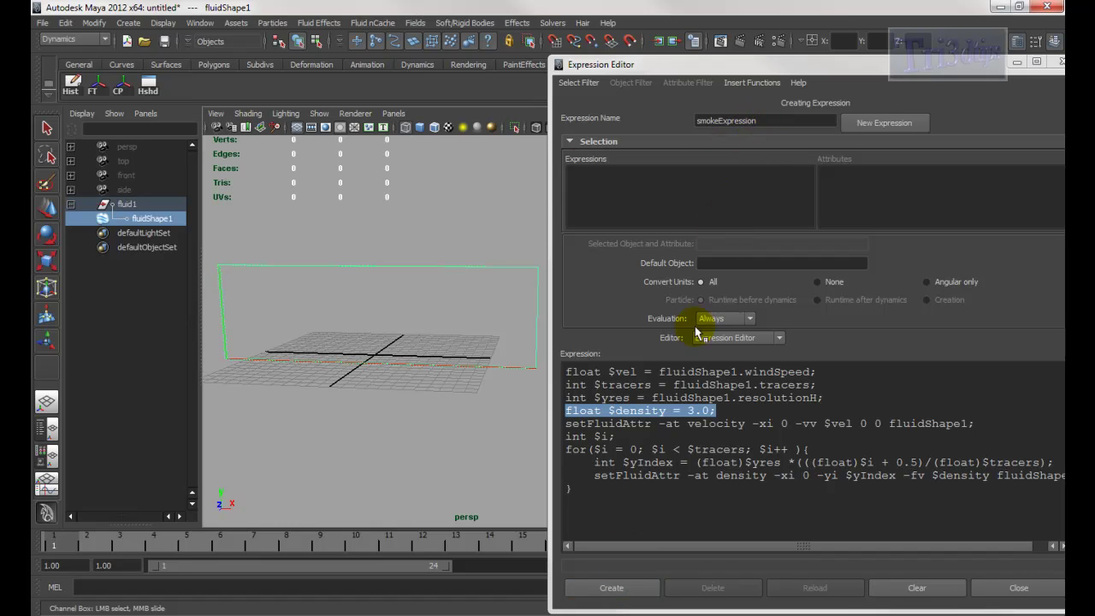
click(618, 590)
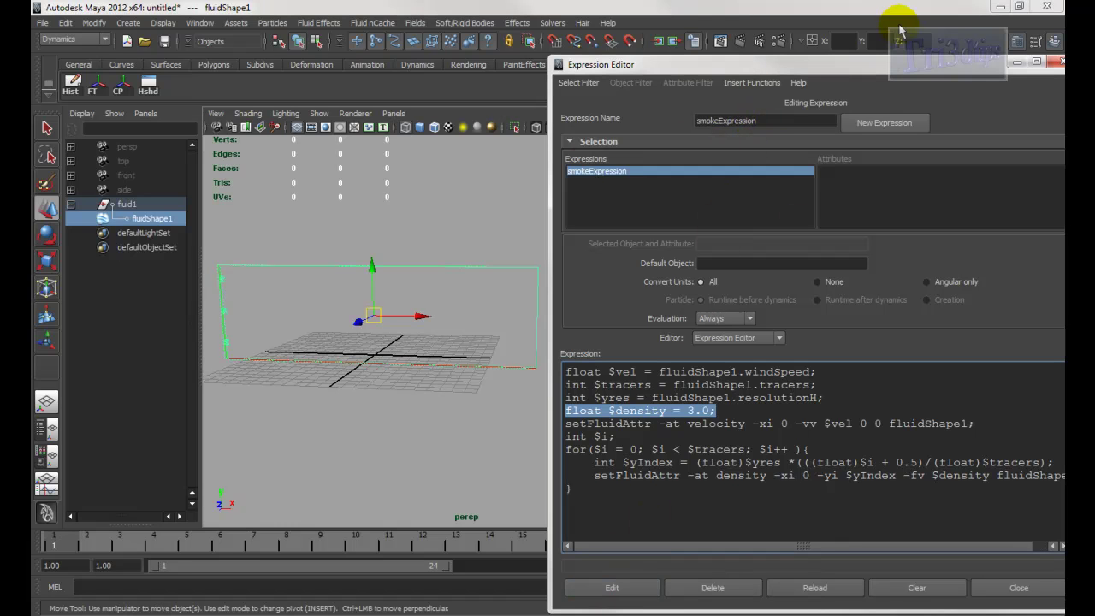
drag(879, 64, 238, 432)
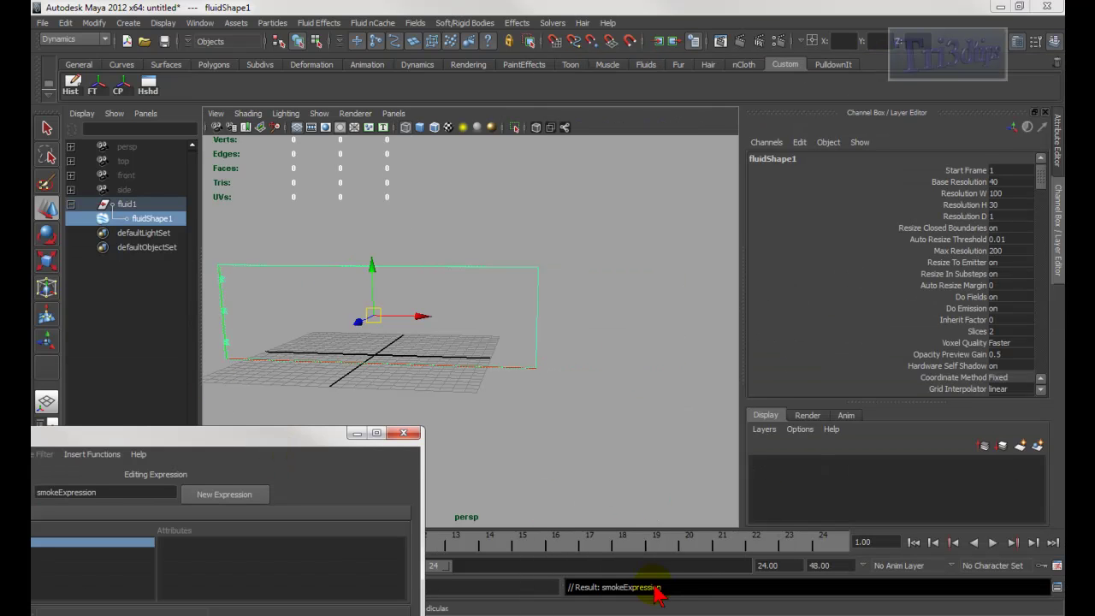
Extend the playback range to frame 5000 and save the playback speed preference as Play every frame
click(794, 565)
text(5000)
key(Return)
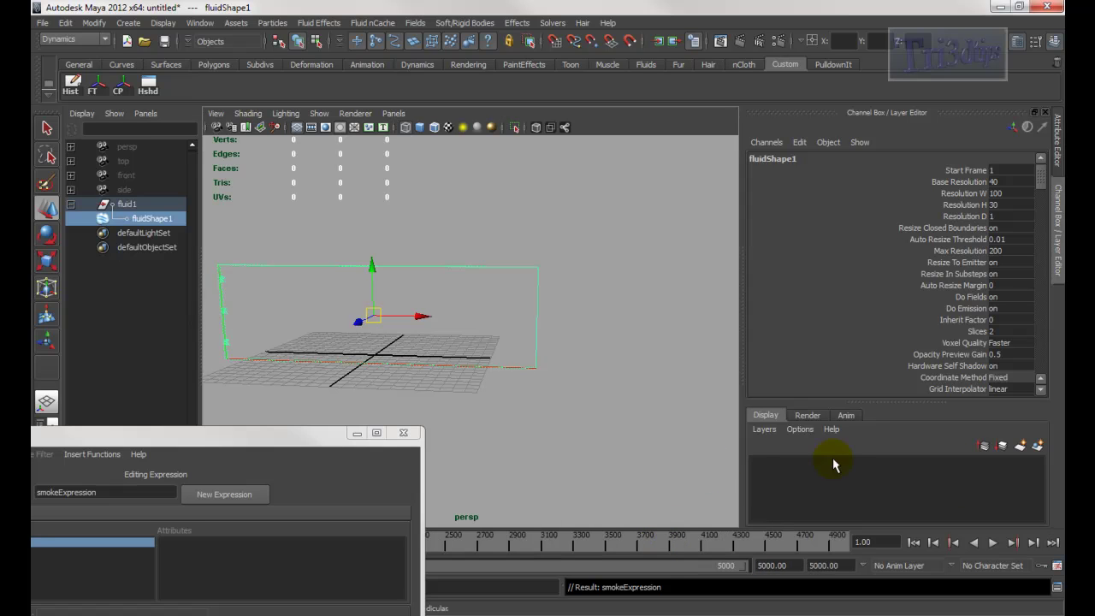
click(1058, 566)
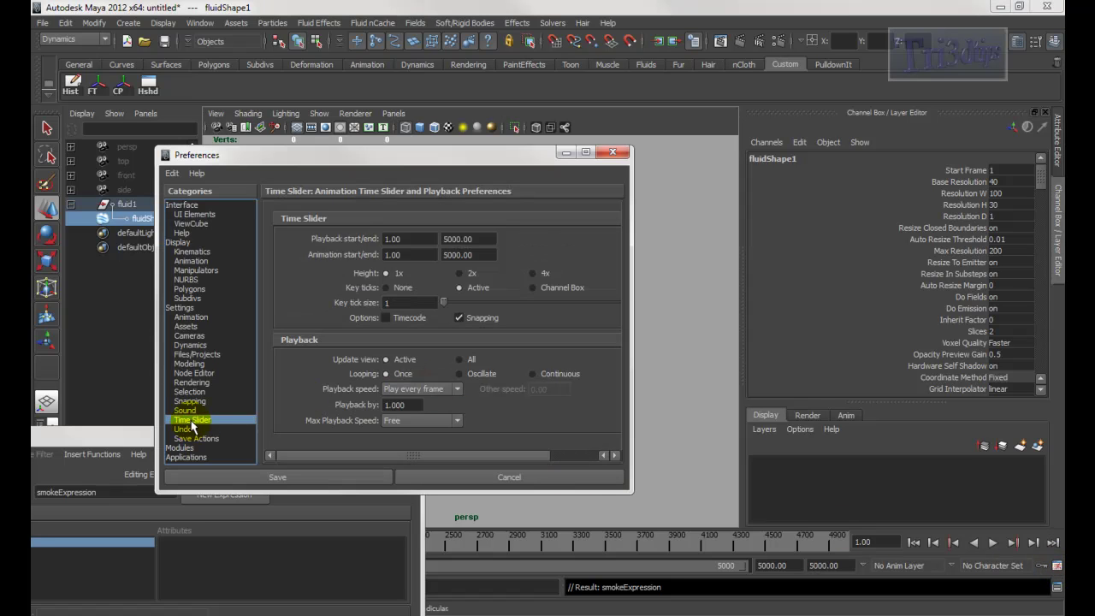
click(421, 390)
click(428, 401)
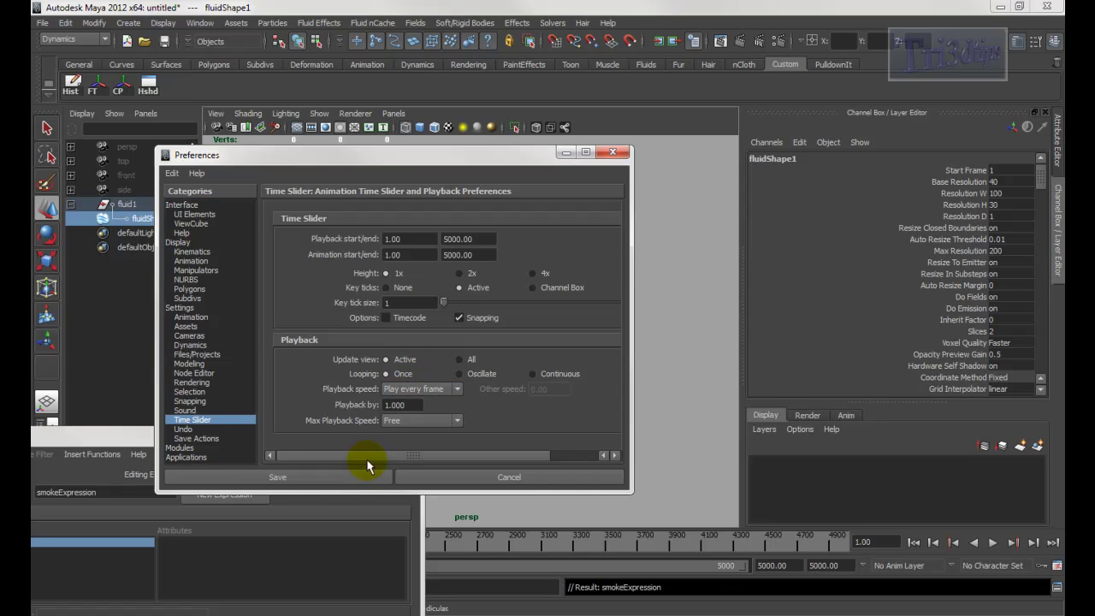
click(326, 479)
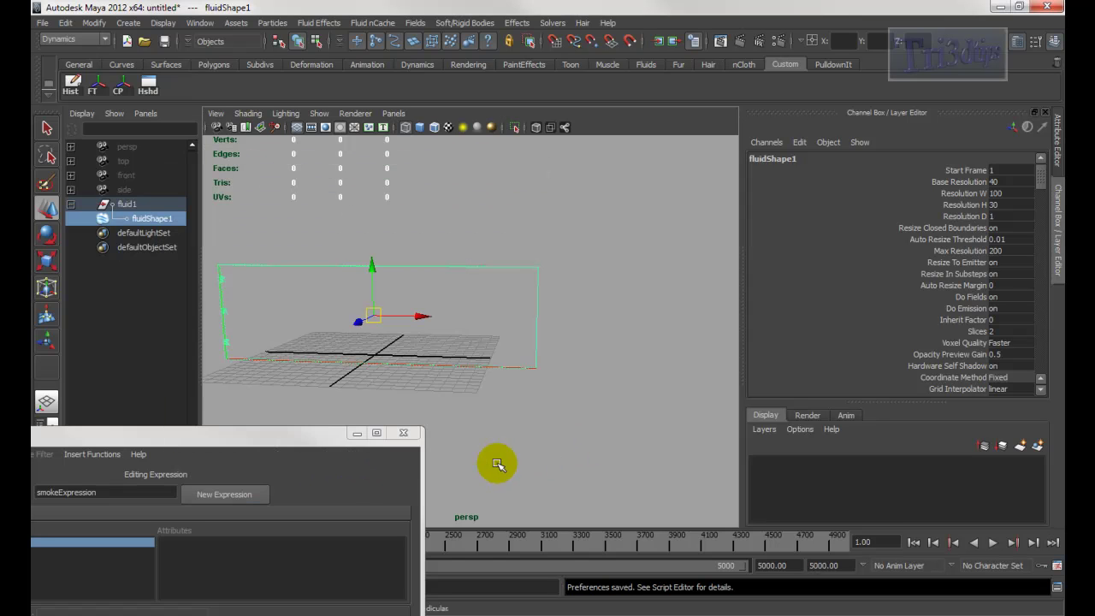
Play and stop the fluid simulation, and display the smoke shaded in a more frontal view of the container
drag(362, 434, 905, 81)
drag(984, 47, 396, 390)
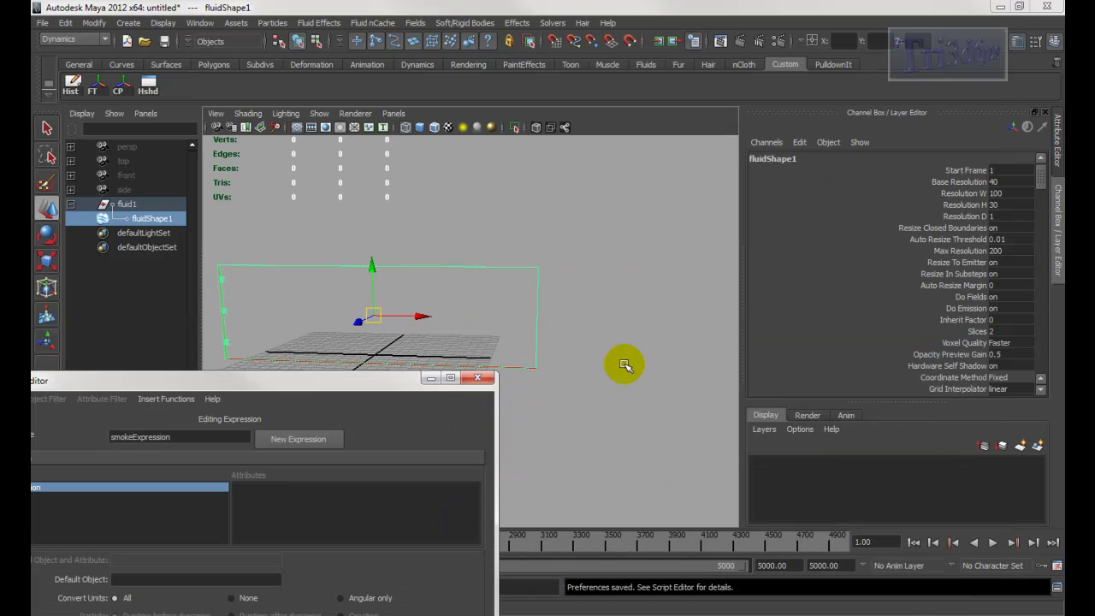
click(993, 544)
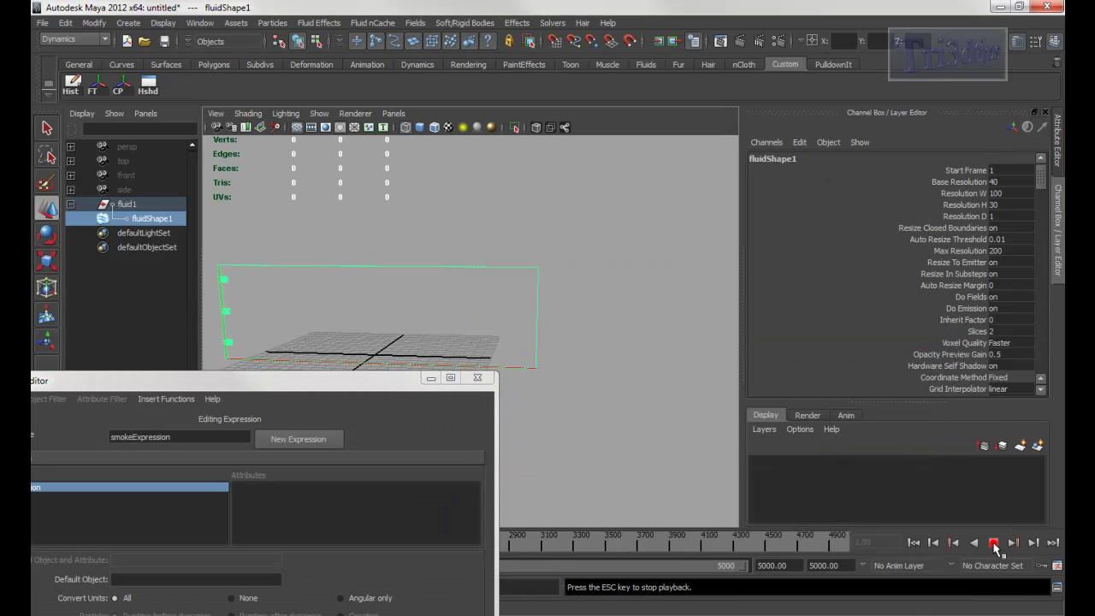
click(574, 392)
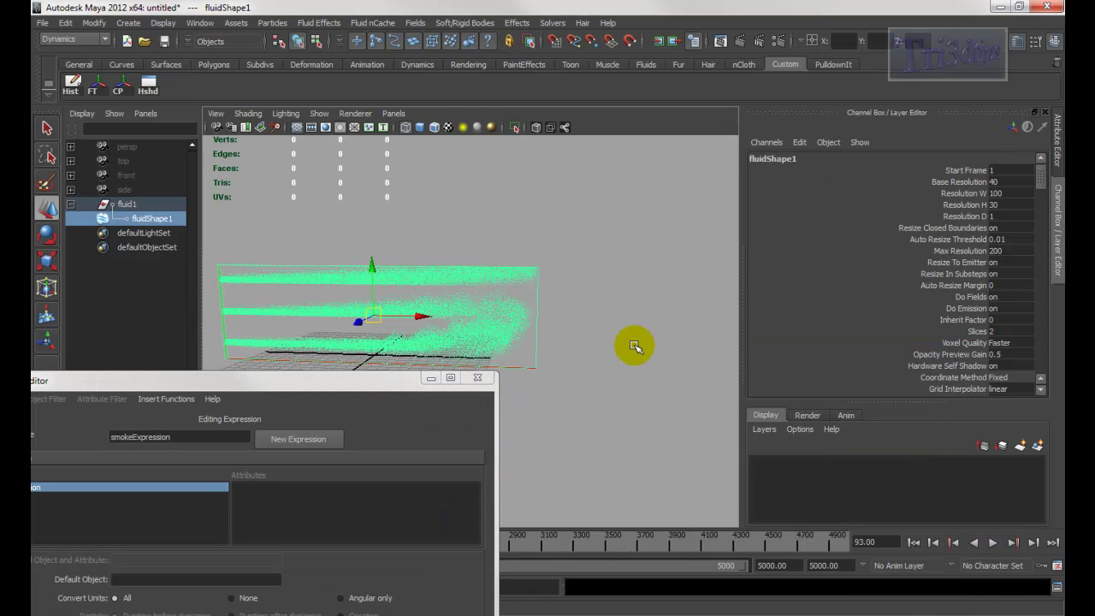
key(5)
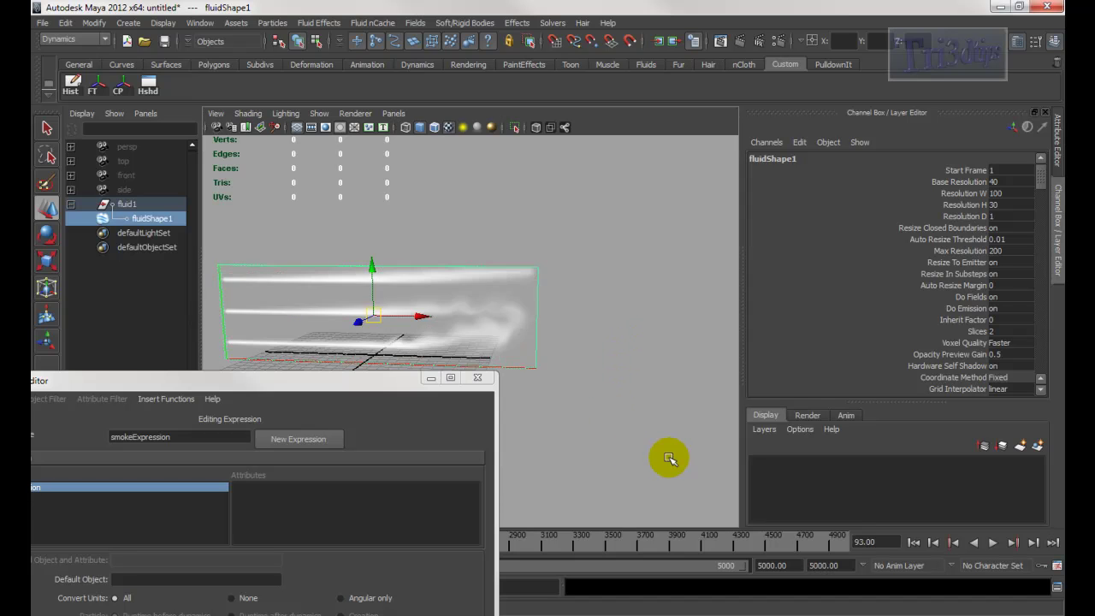
alt+drag(599, 449, 615, 435)
alt+middle_drag(615, 435, 557, 386)
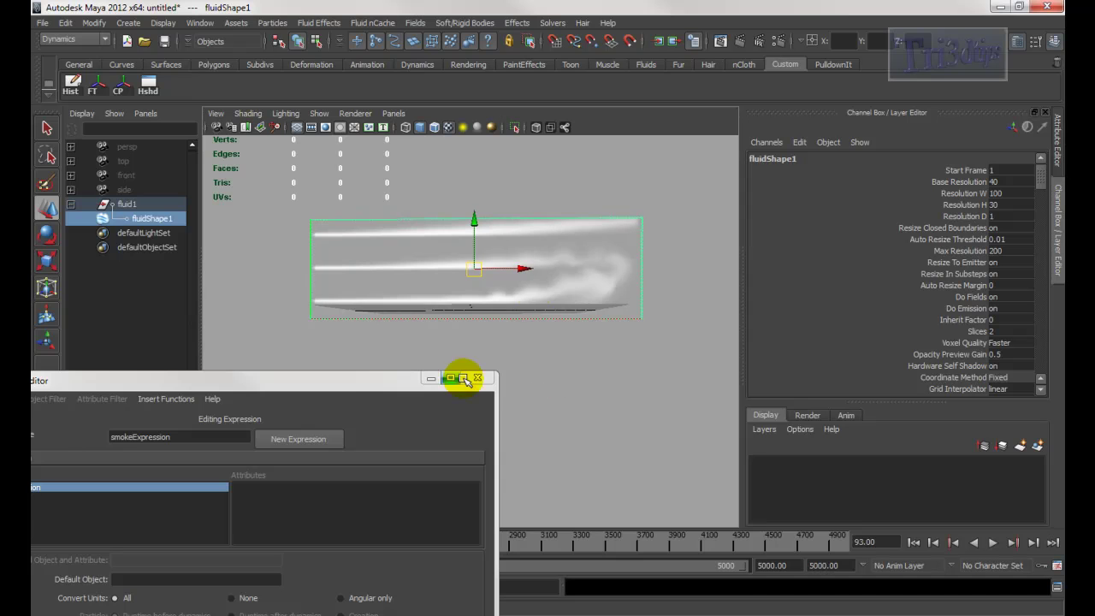
Place the Expression Editor beside the fluid container and narrow it until the smoke streams are uncovered
drag(357, 382, 769, 311)
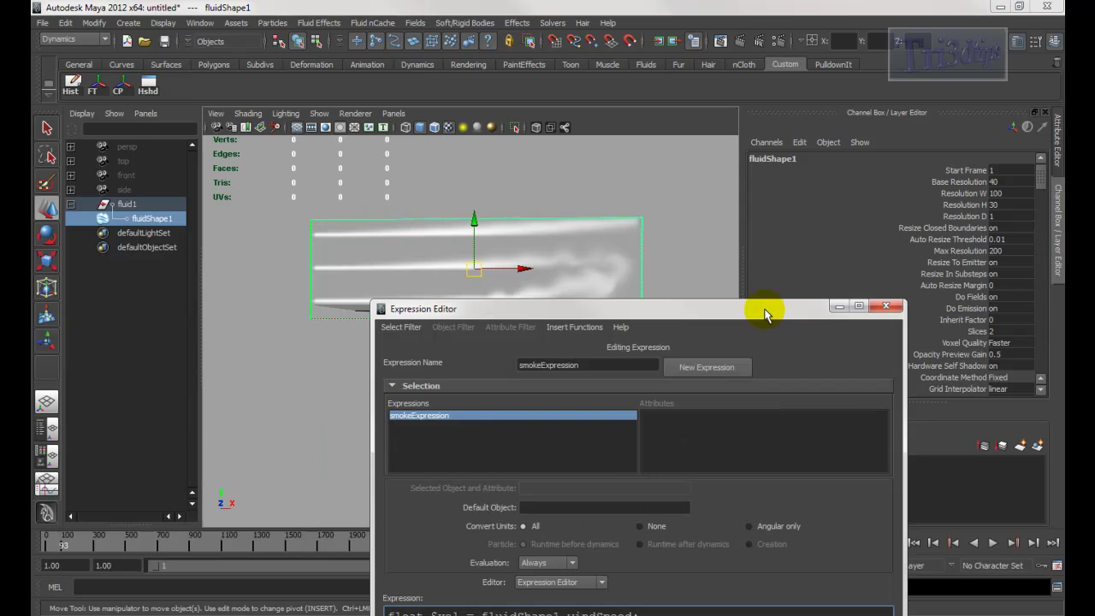
drag(673, 312, 334, 41)
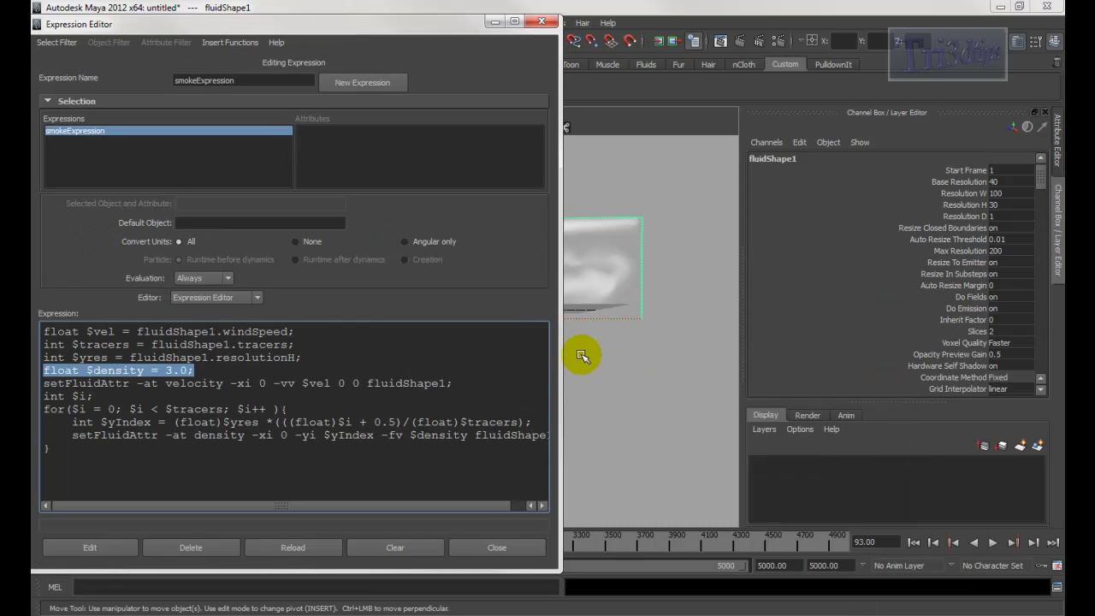
drag(563, 377, 374, 378)
alt+drag(607, 427, 597, 454)
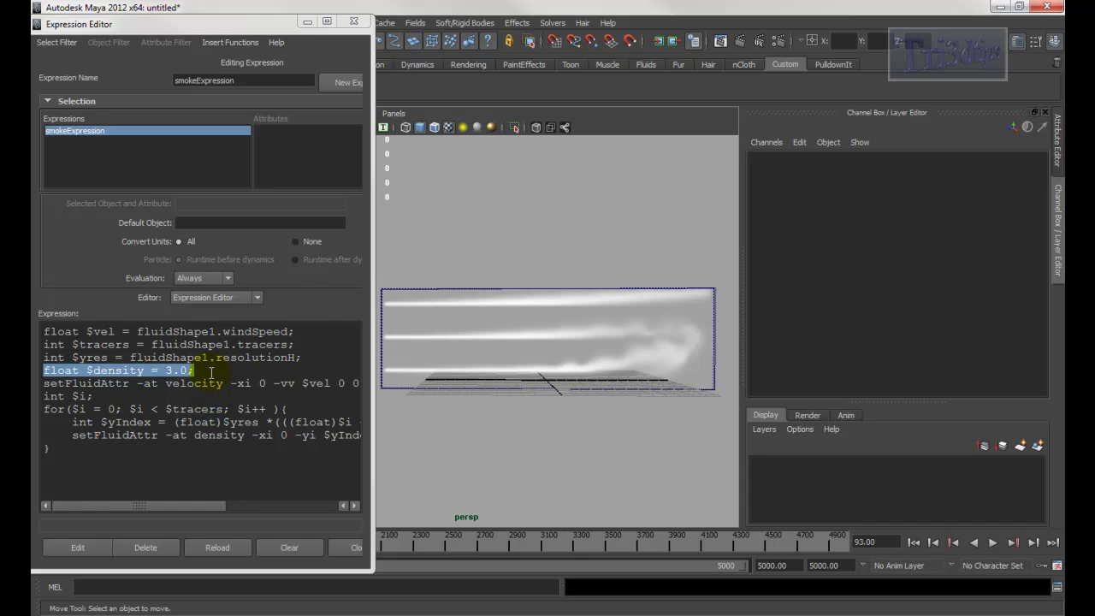
Try a $density value of 10.0 in smokeExpression, applying the edit and playing the simulation
click(211, 373)
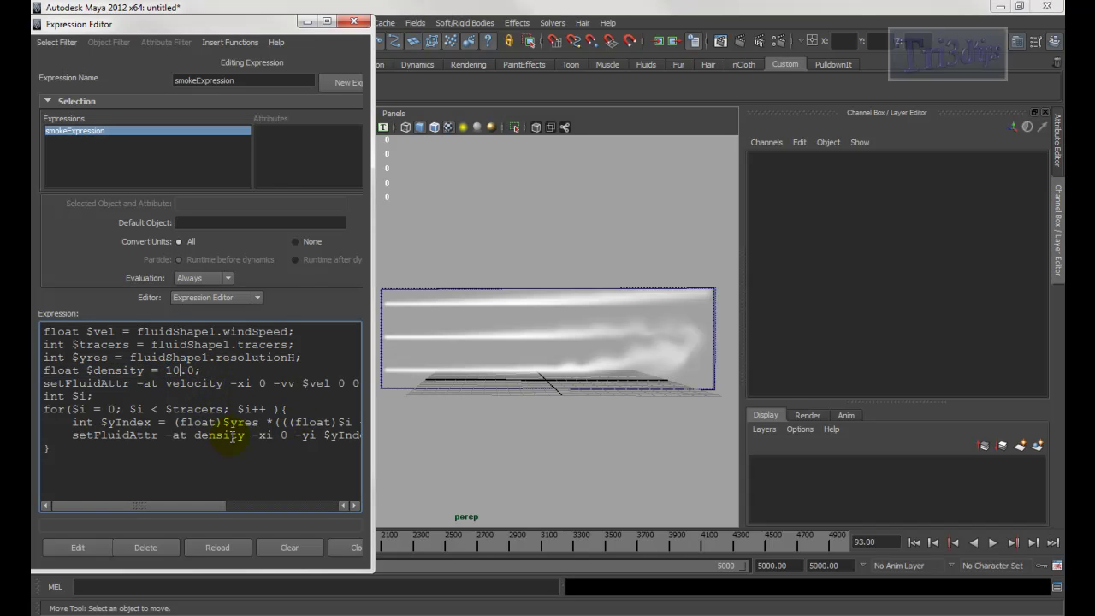
click(72, 545)
click(992, 543)
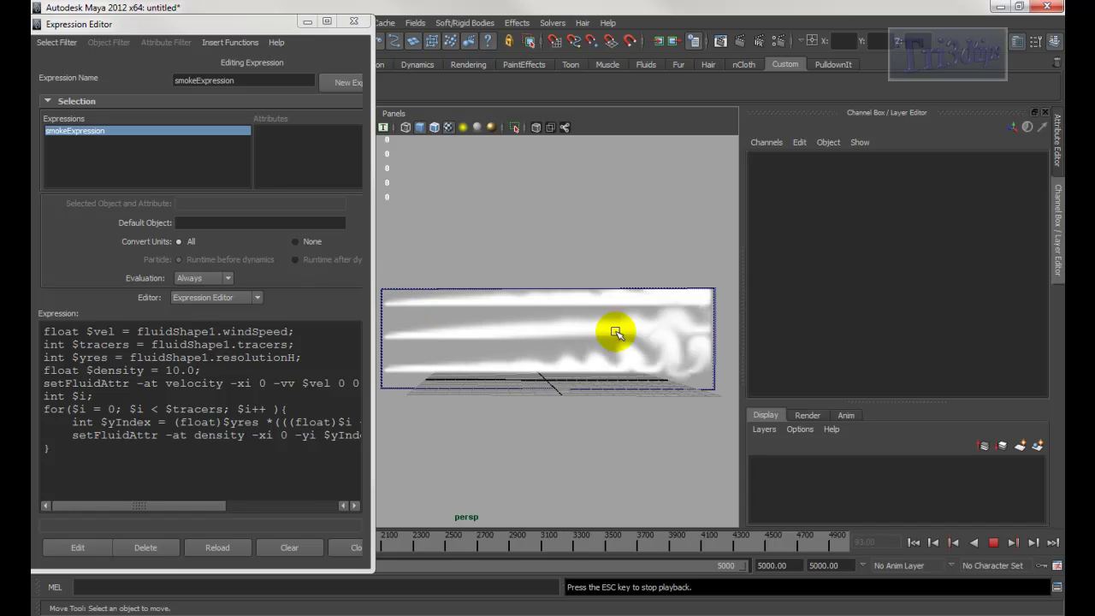
Try a $density value of .10 in smokeExpression and apply it while the simulation plays
click(167, 369)
key(Delete)
key(Delete)
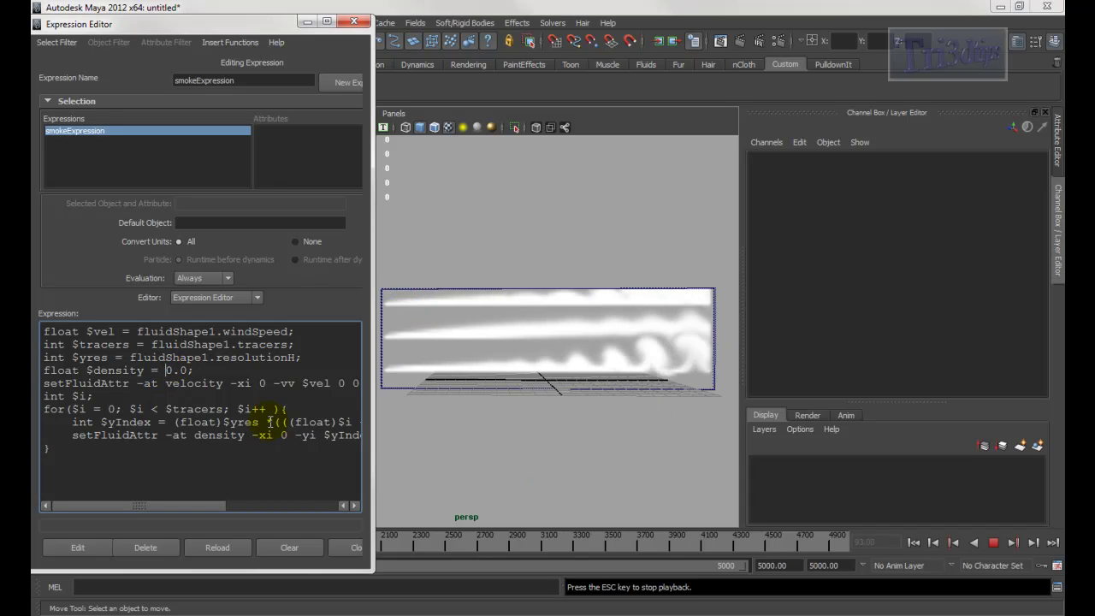
key(Right)
text(1)
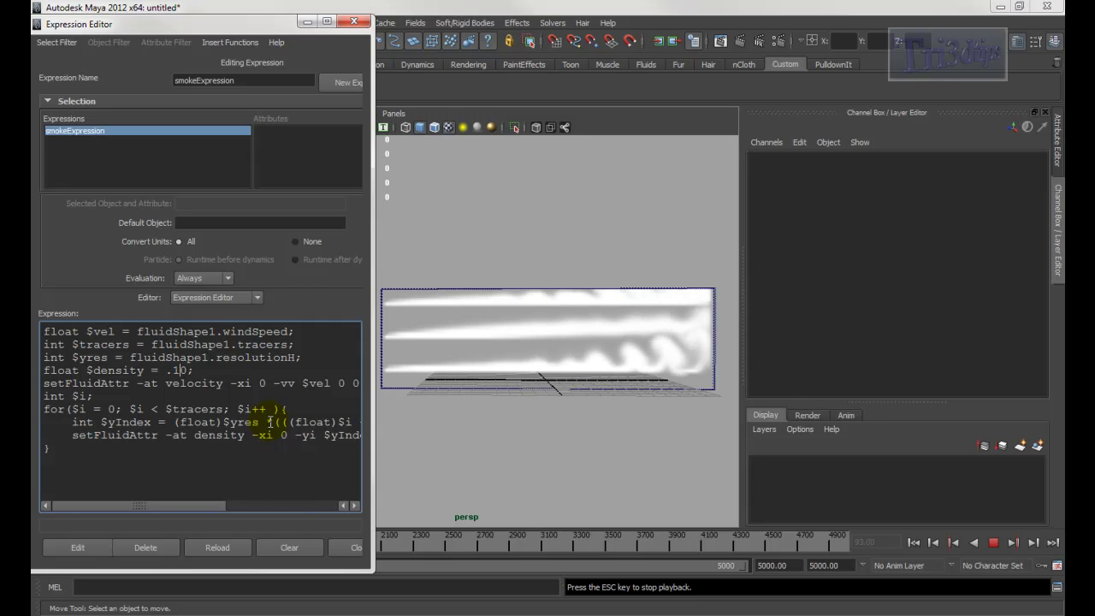
click(77, 555)
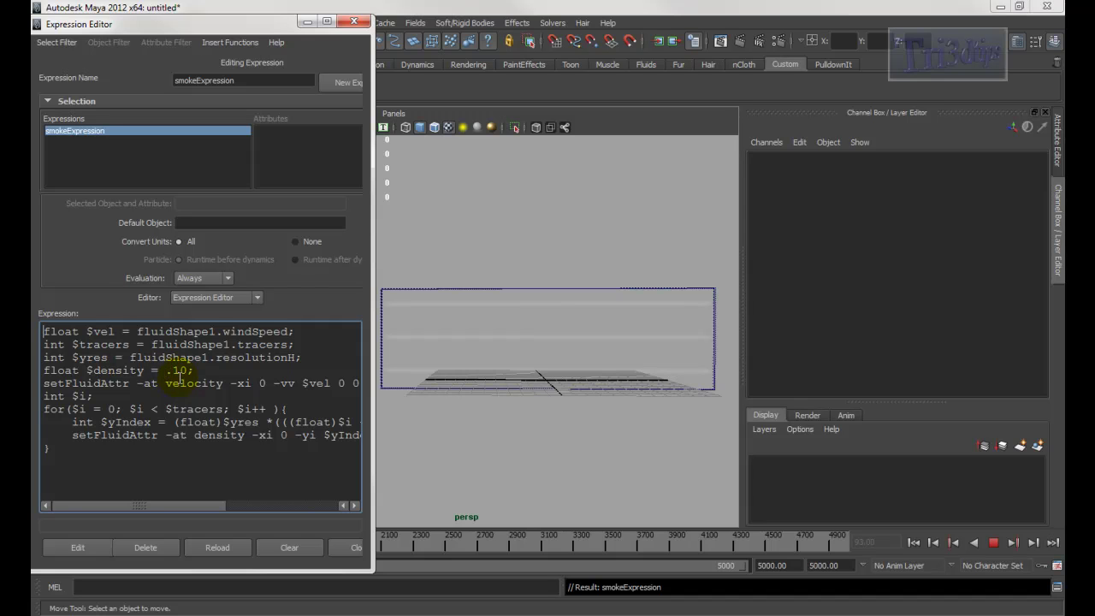
Set $density to 3 in smokeExpression, apply the edit, and stop the playback
drag(44, 370, 83, 370)
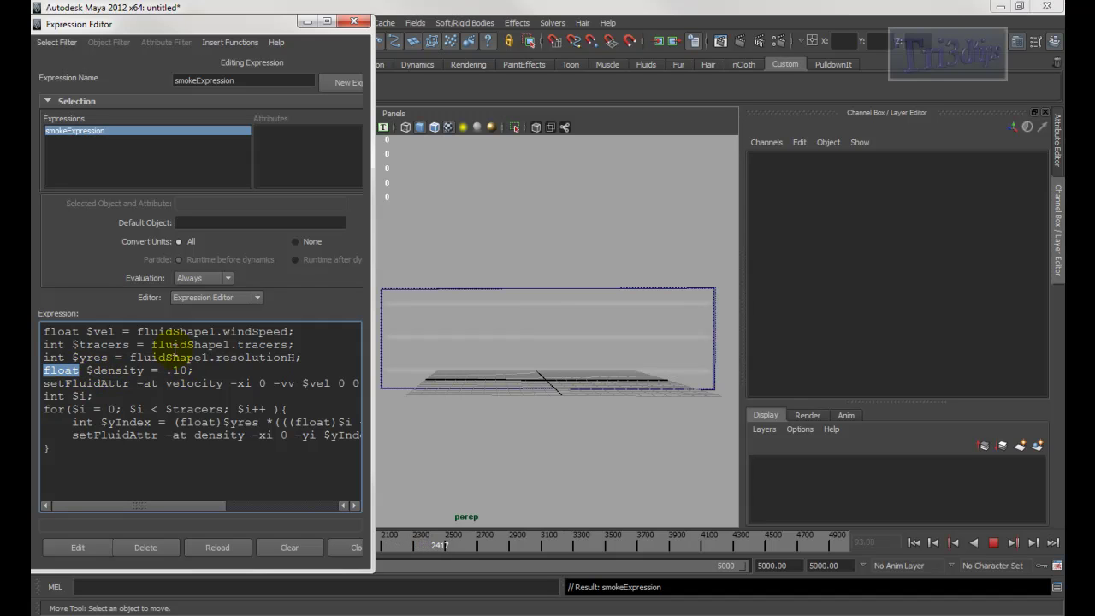
click(86, 371)
click(172, 369)
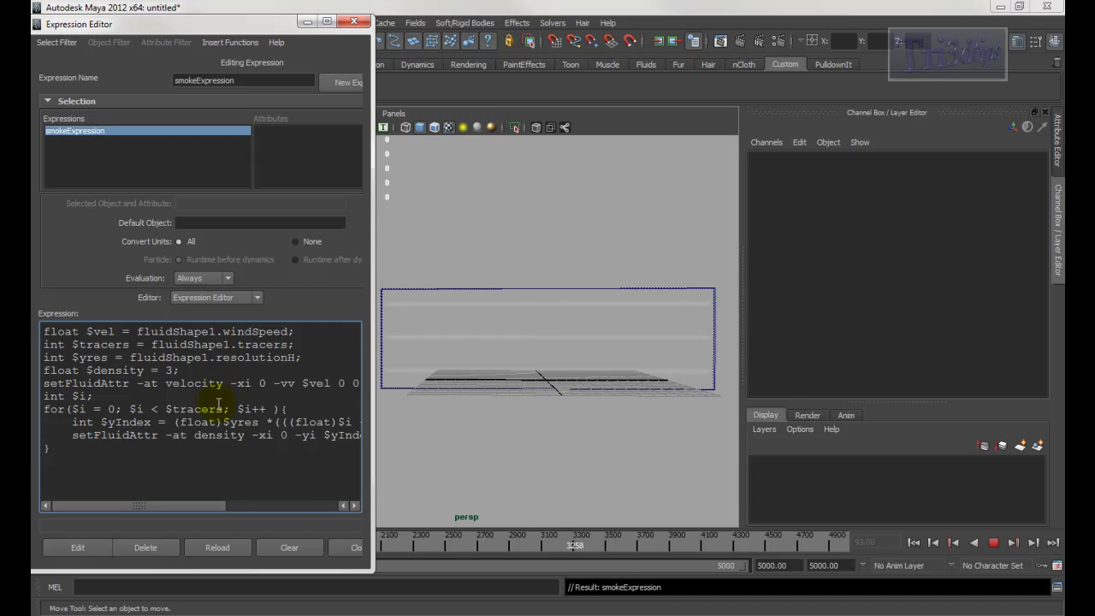
click(72, 548)
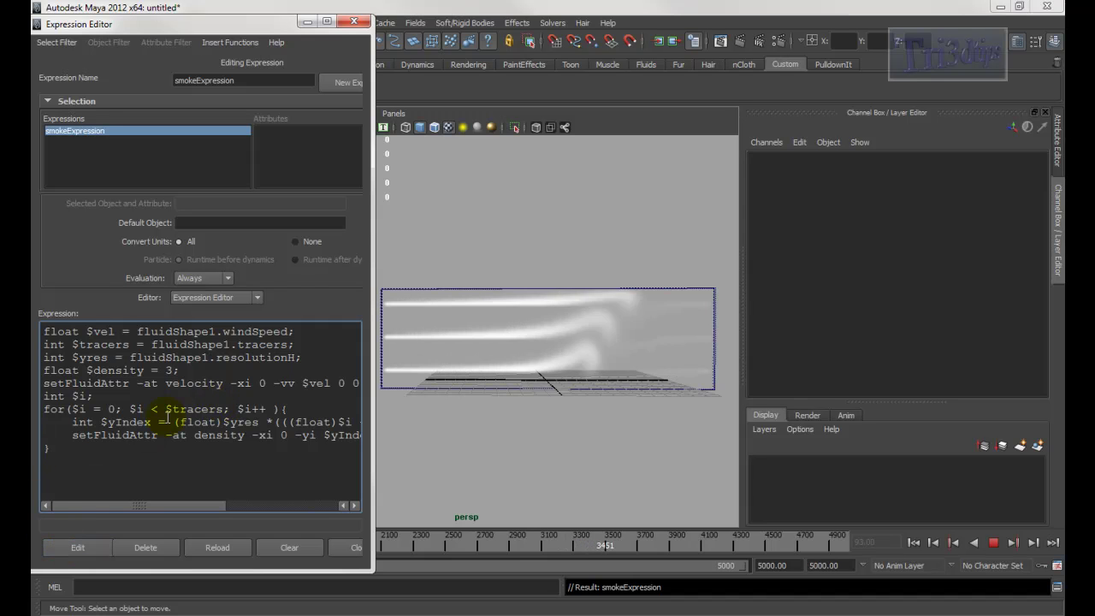
click(993, 542)
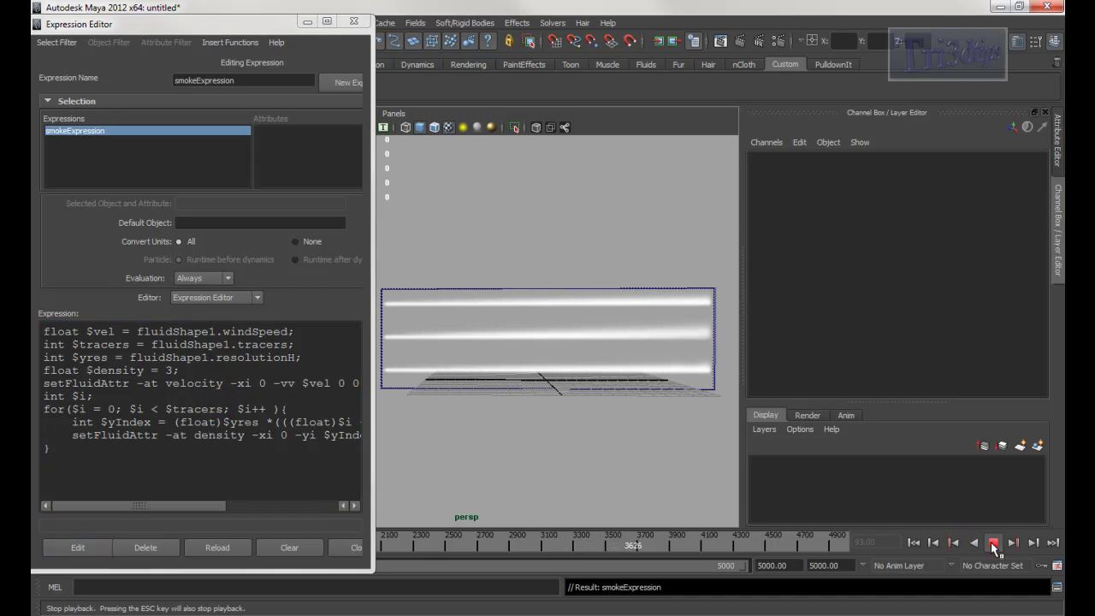
Widen the Expression Editor slightly and examine the setFluidAttr line's command name, velocity attribute and -xi flag
drag(375, 423, 397, 422)
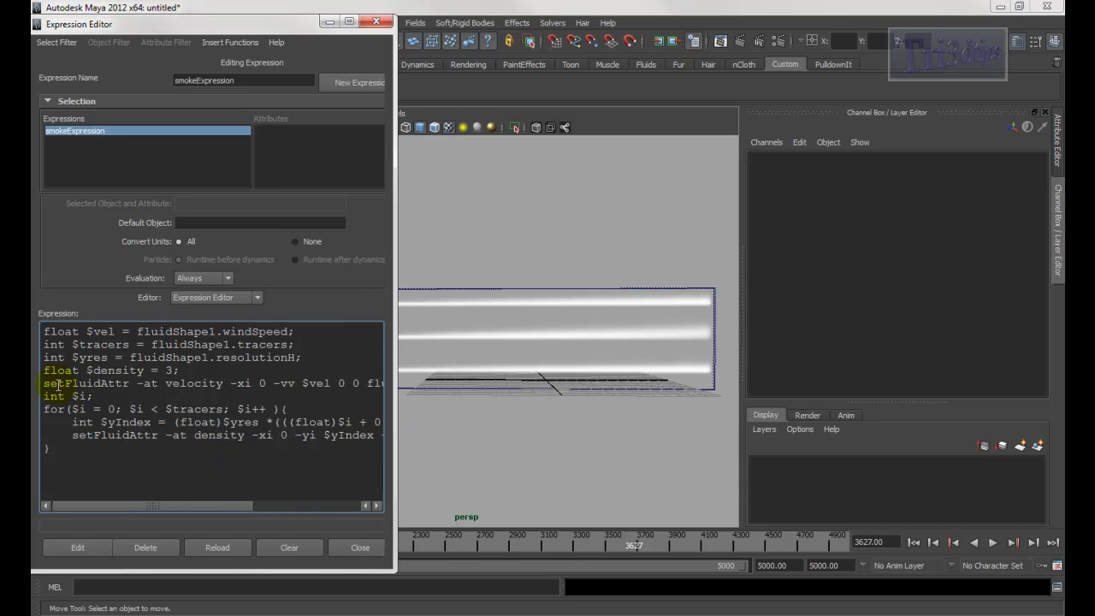
triple_click(129, 390)
click(126, 388)
drag(43, 384, 160, 384)
double_click(193, 385)
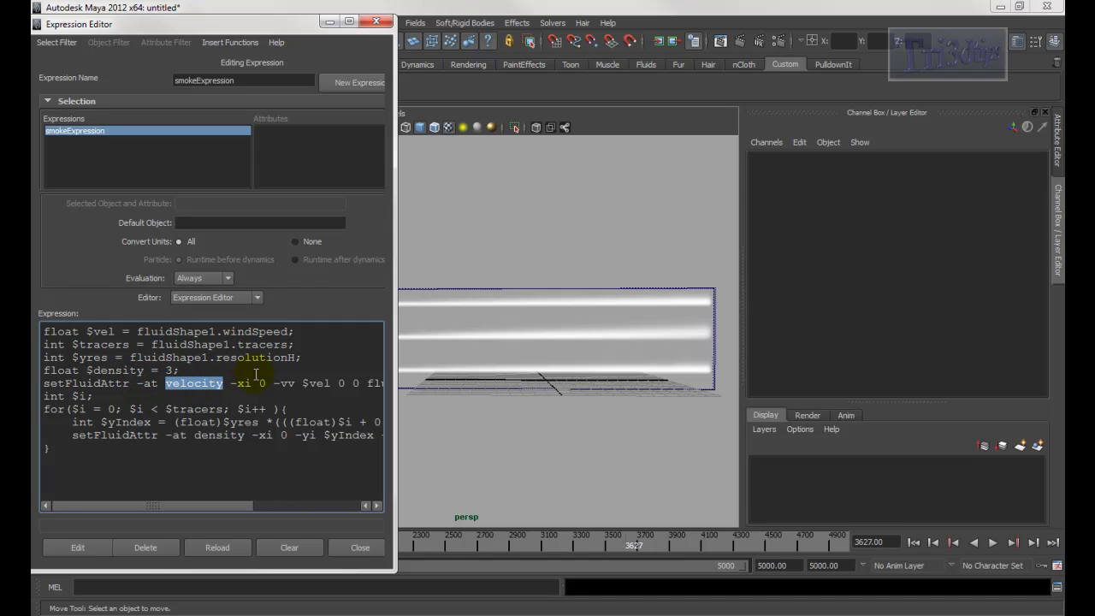
drag(238, 384, 254, 384)
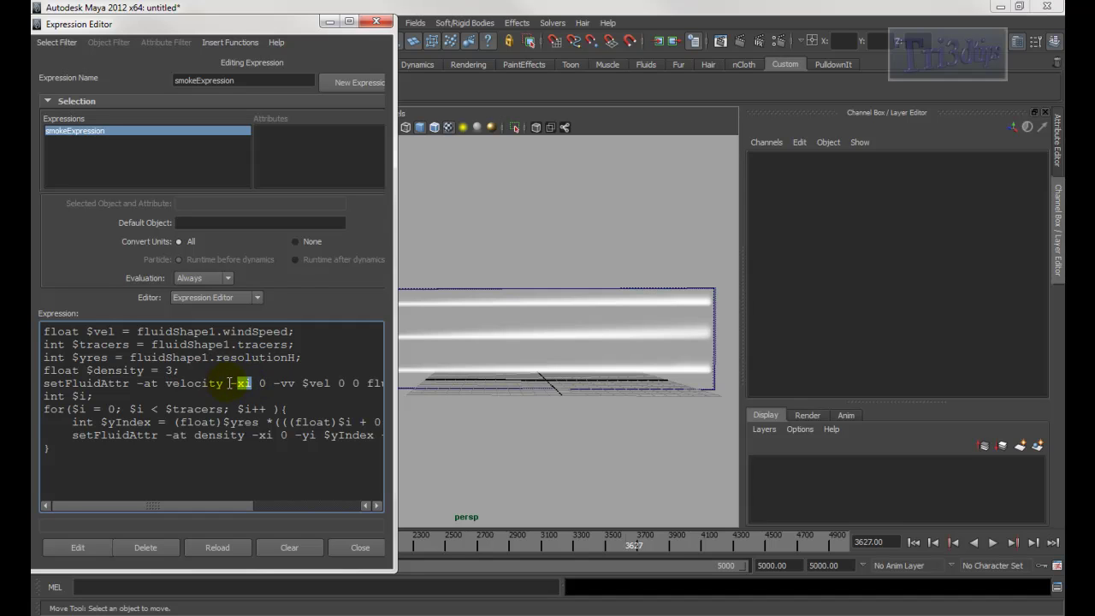
Move the Expression Editor aside, select the fluid container to inspect its lower corner and X direction closely, and return to the velocity line
alt+drag(539, 282, 590, 299)
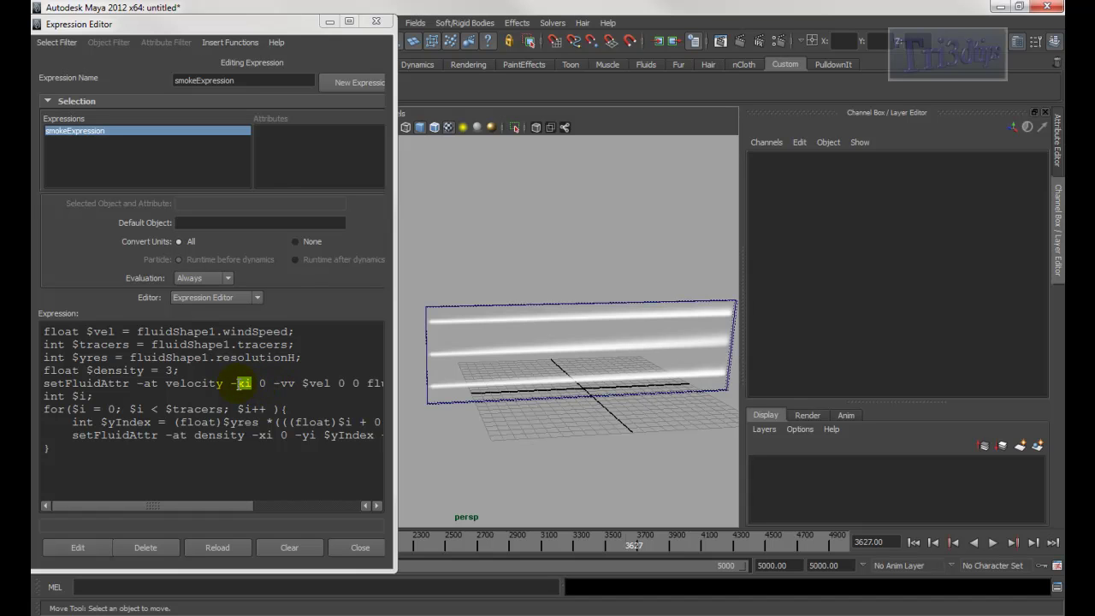
alt+drag(460, 402, 560, 435)
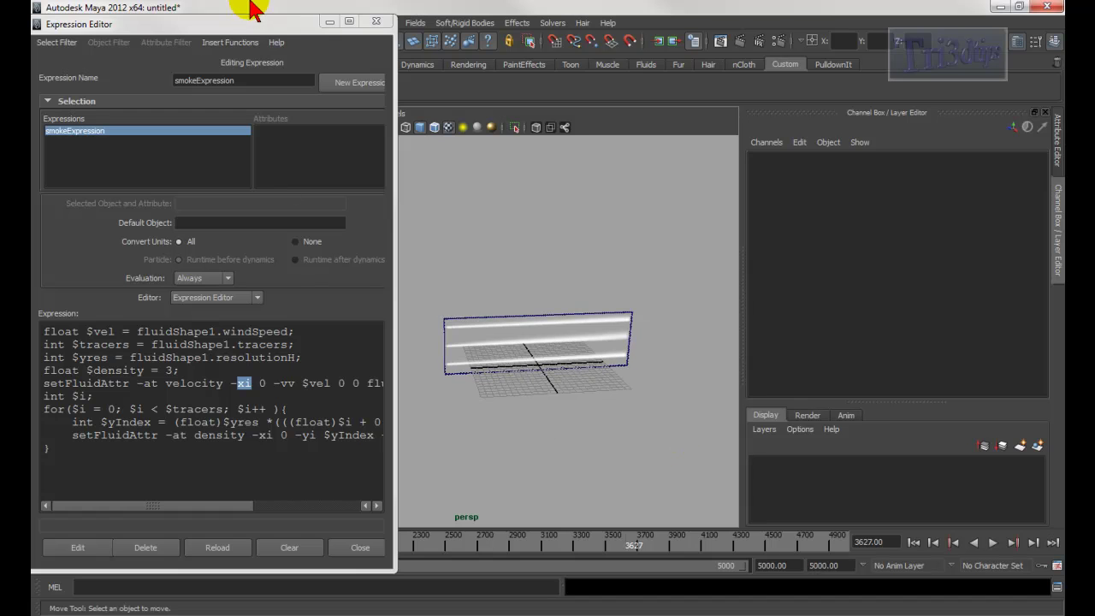
click(303, 27)
drag(301, 89, 596, 441)
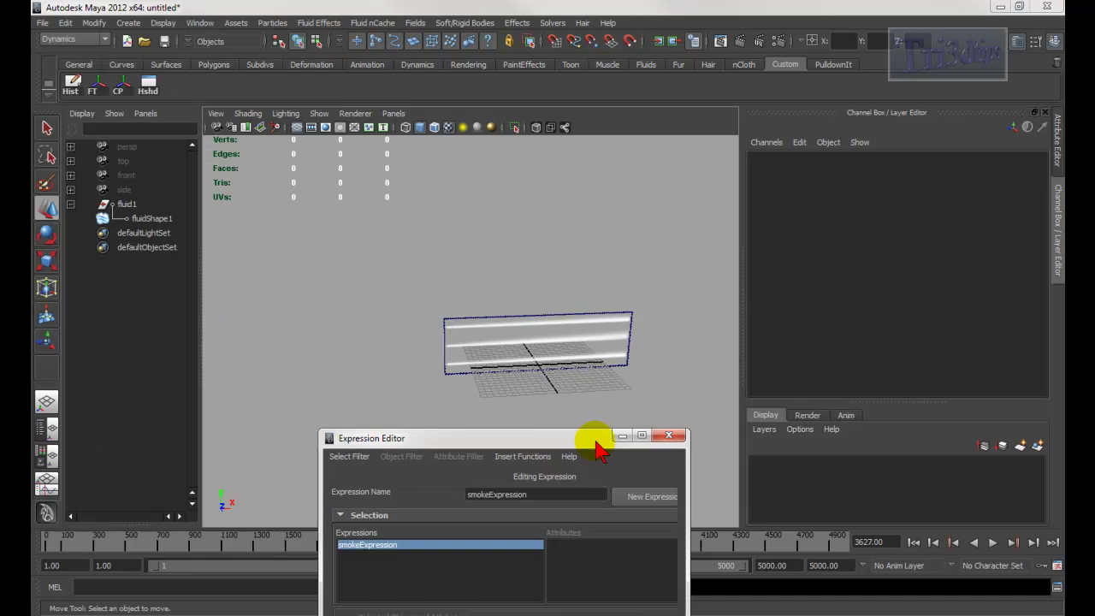
alt+drag(251, 508, 223, 496)
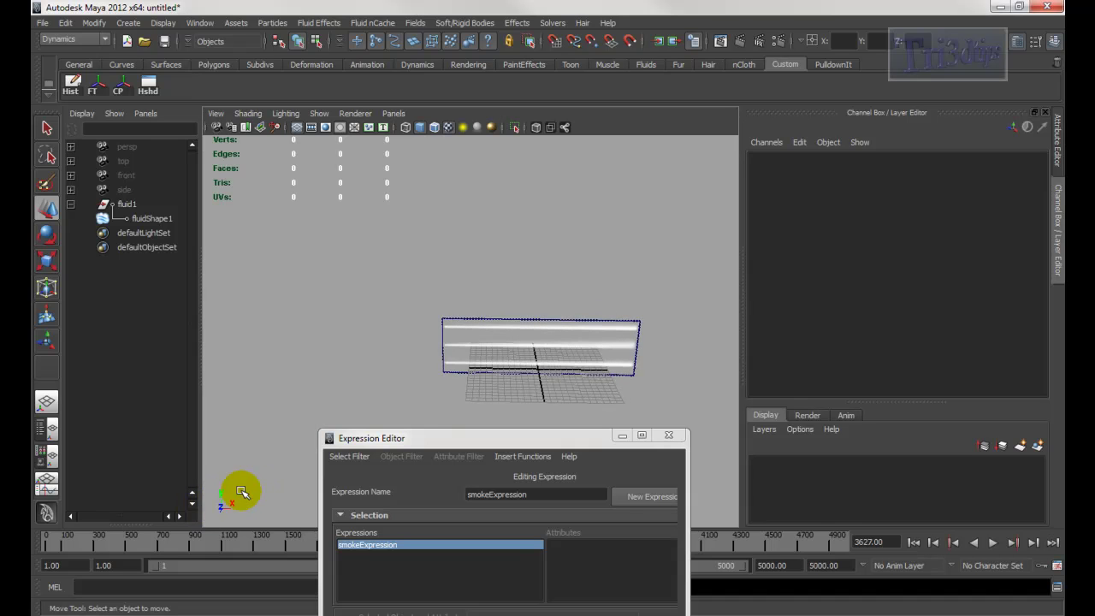
alt+drag(379, 372, 392, 330)
alt+drag(536, 368, 311, 286)
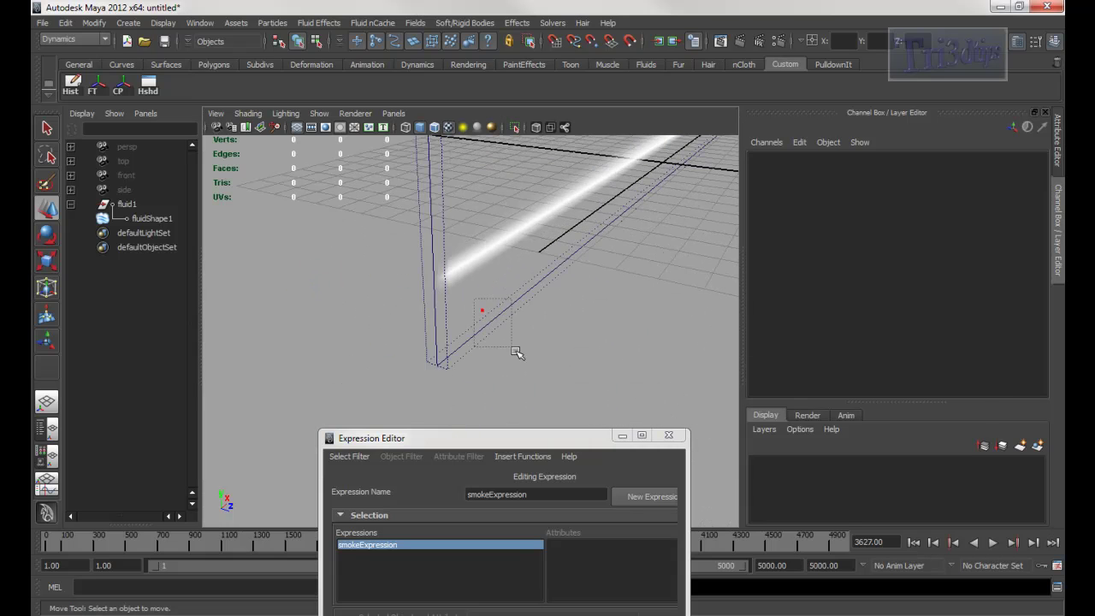
click(497, 349)
alt+drag(496, 350, 445, 352)
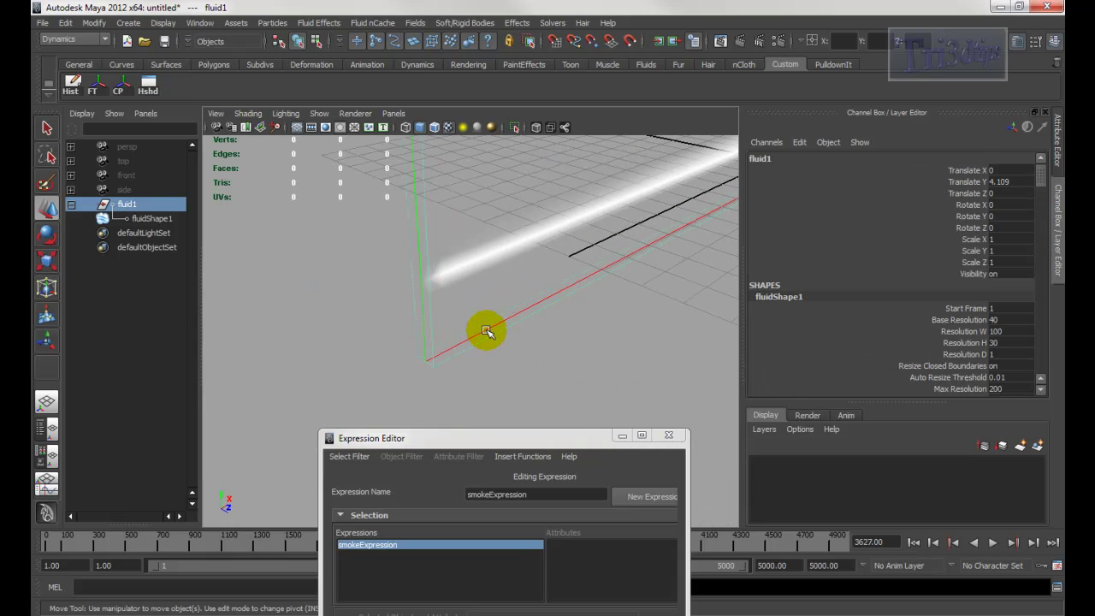
mouse_move(556, 326)
alt+mouse_down()
mouse_move(579, 323)
mouse_move(501, 349)
alt+mouse_up()
drag(480, 443, 195, 61)
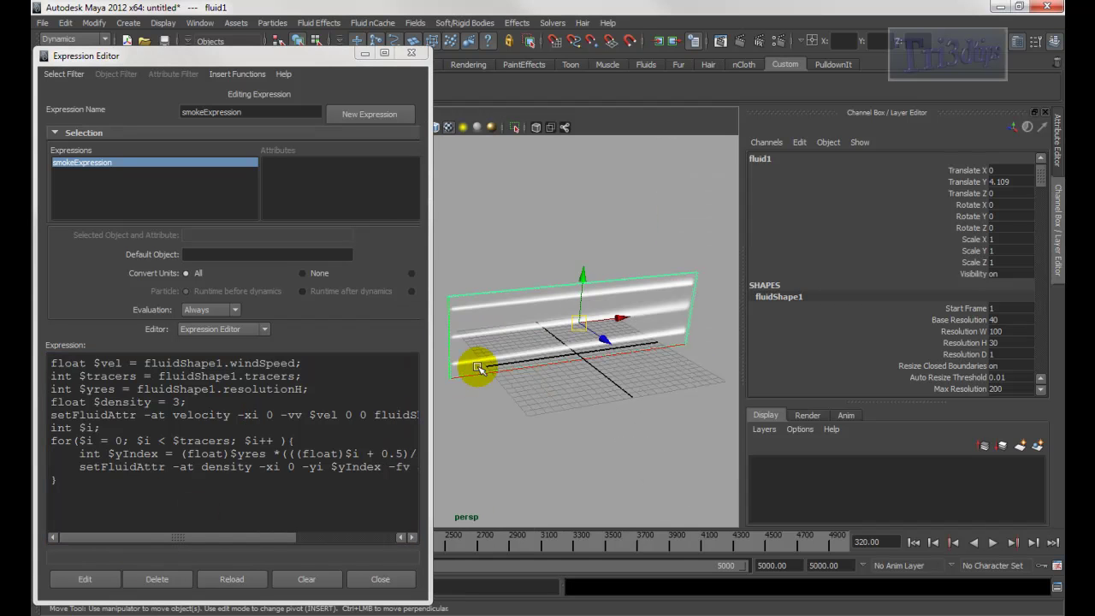
click(273, 415)
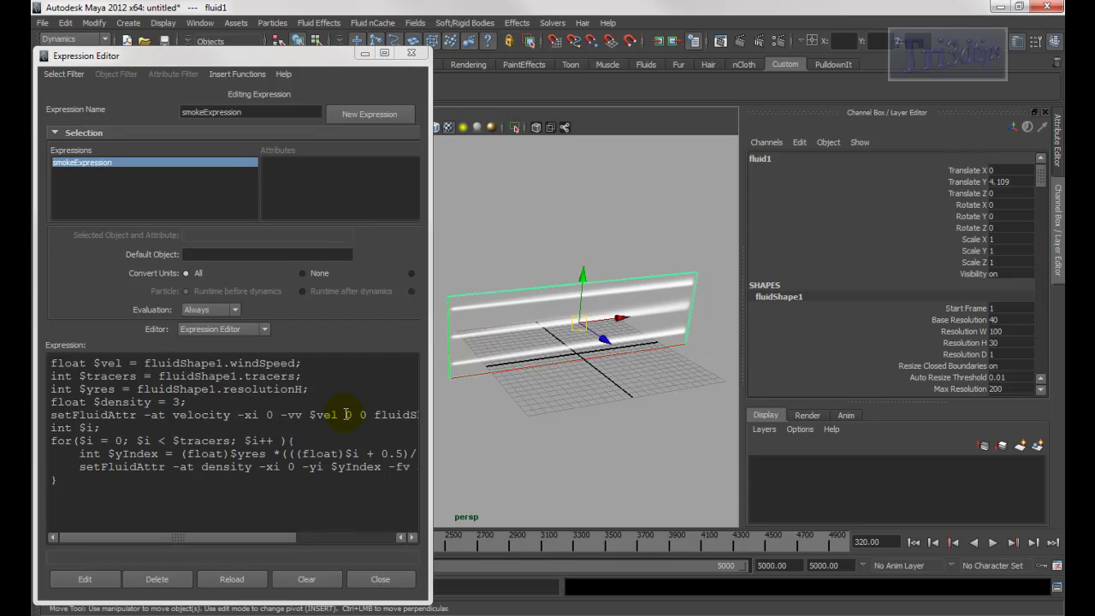
Examine the velocity line's last two 0 components and compare them with the tracer lines at the container's inflow side
drag(345, 415, 367, 415)
alt+drag(556, 361, 502, 371)
alt+right_drag(502, 371, 496, 371)
alt+drag(496, 371, 514, 384)
alt+middle_drag(513, 385, 541, 356)
mouse_move(540, 356)
alt+mouse_down()
mouse_move(572, 350)
mouse_move(567, 285)
mouse_move(545, 335)
mouse_move(587, 391)
mouse_move(565, 385)
alt+mouse_up()
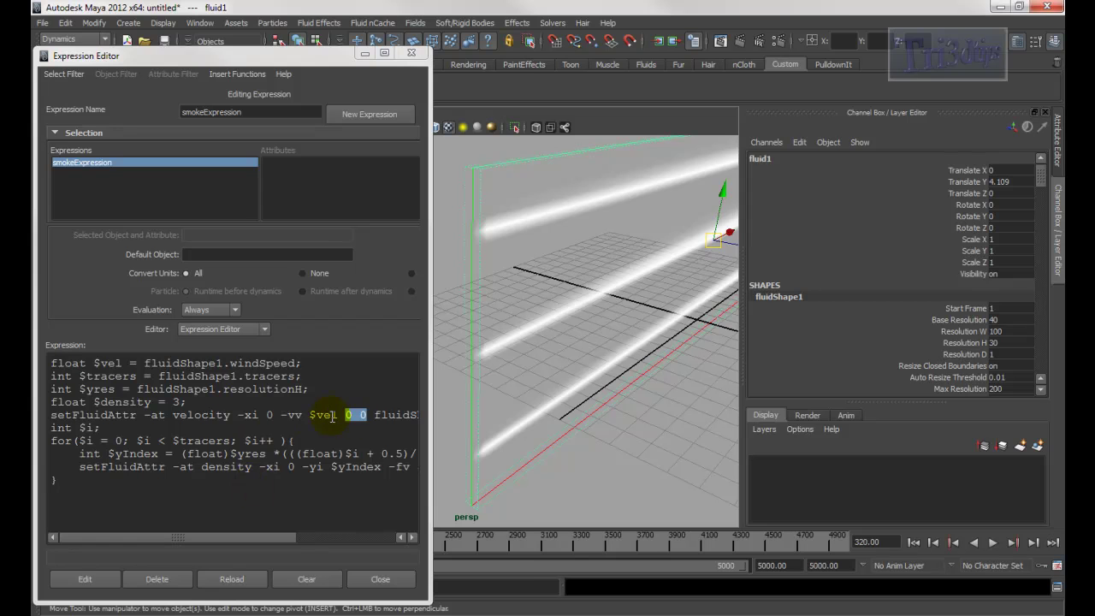
Widen the Expression Editor to show full code lines, and examine the int $i declaration and the whole for loop block
drag(430, 425, 591, 467)
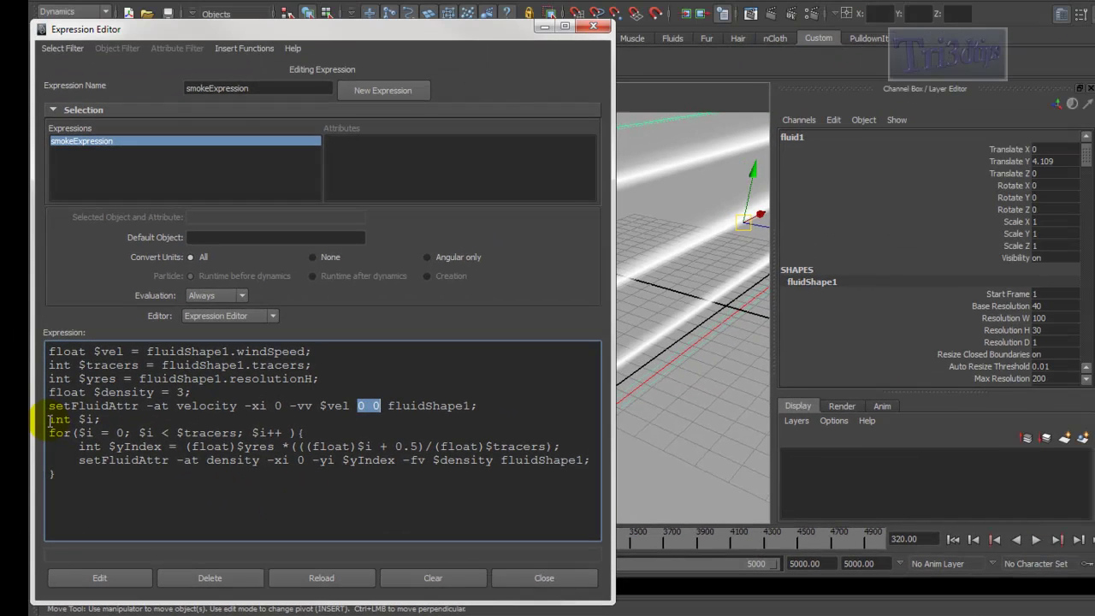
drag(51, 419, 100, 419)
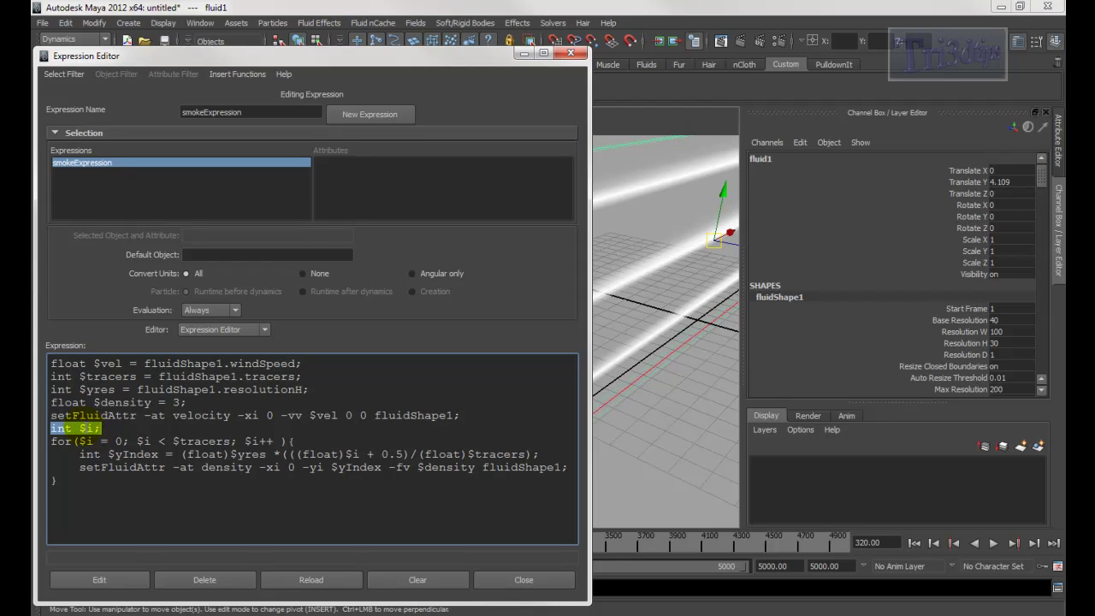
click(82, 429)
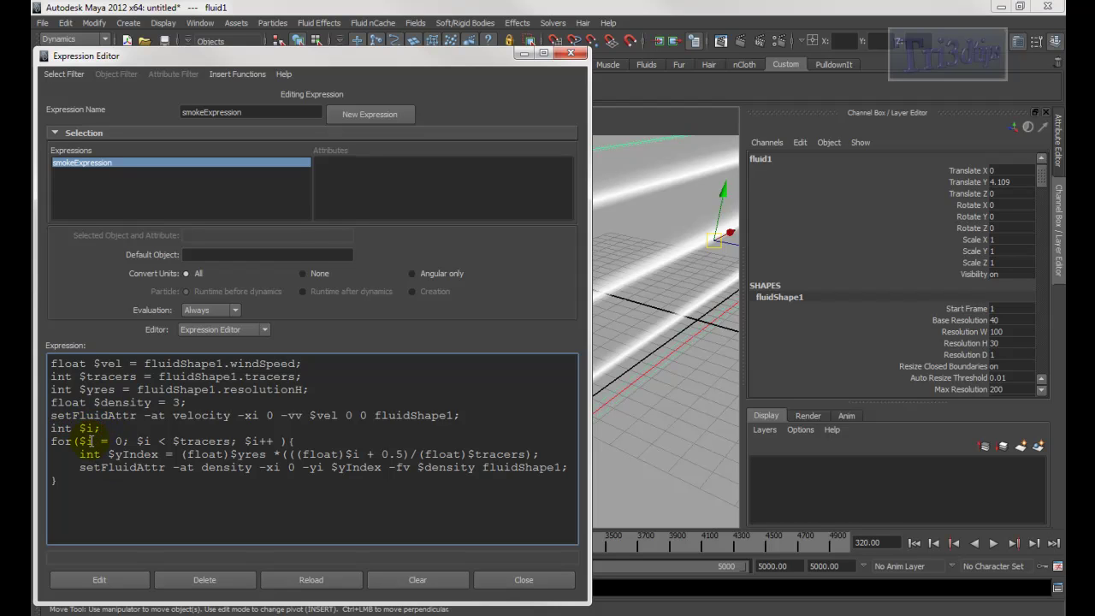
drag(71, 428, 52, 426)
drag(53, 441, 80, 469)
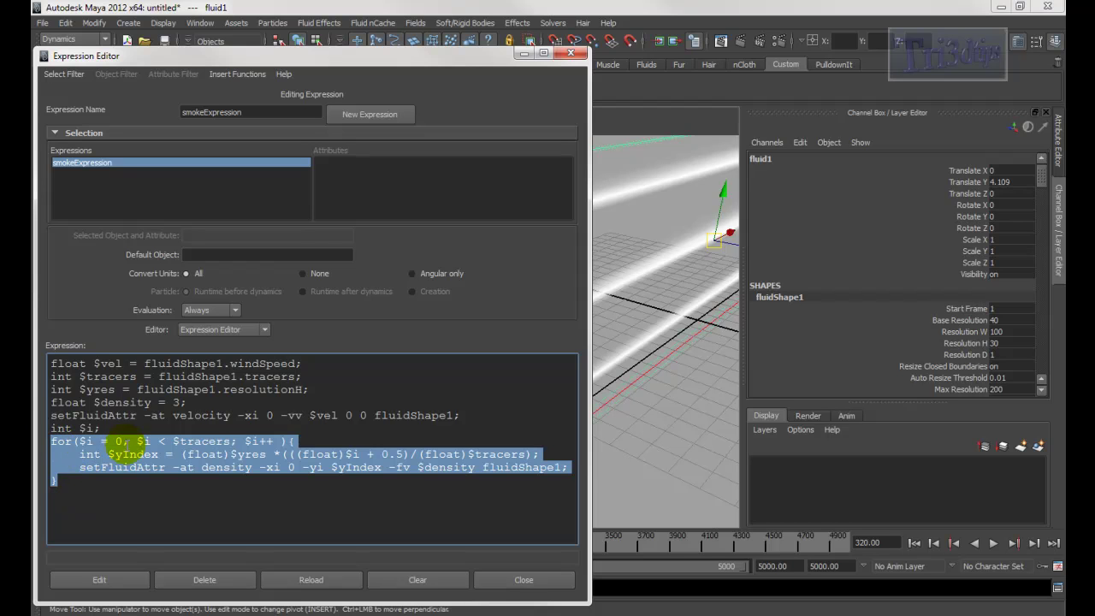
click(133, 441)
drag(469, 55, 454, 52)
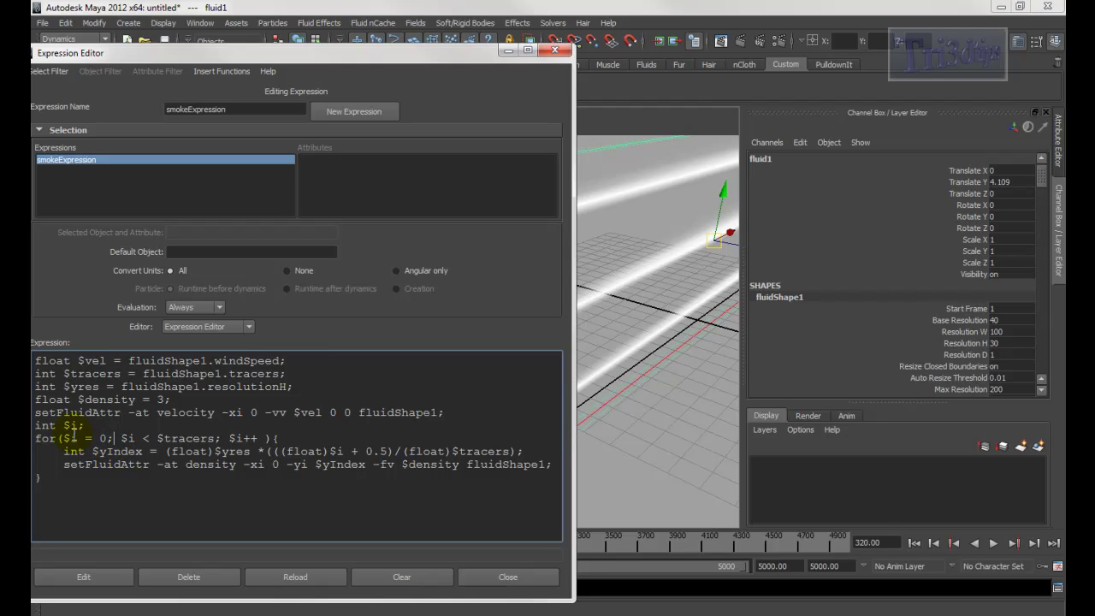
Examine the for loop header part by part: the $i = 0 start, the $i < $tracers condition and the $i++ increment
drag(63, 438, 117, 442)
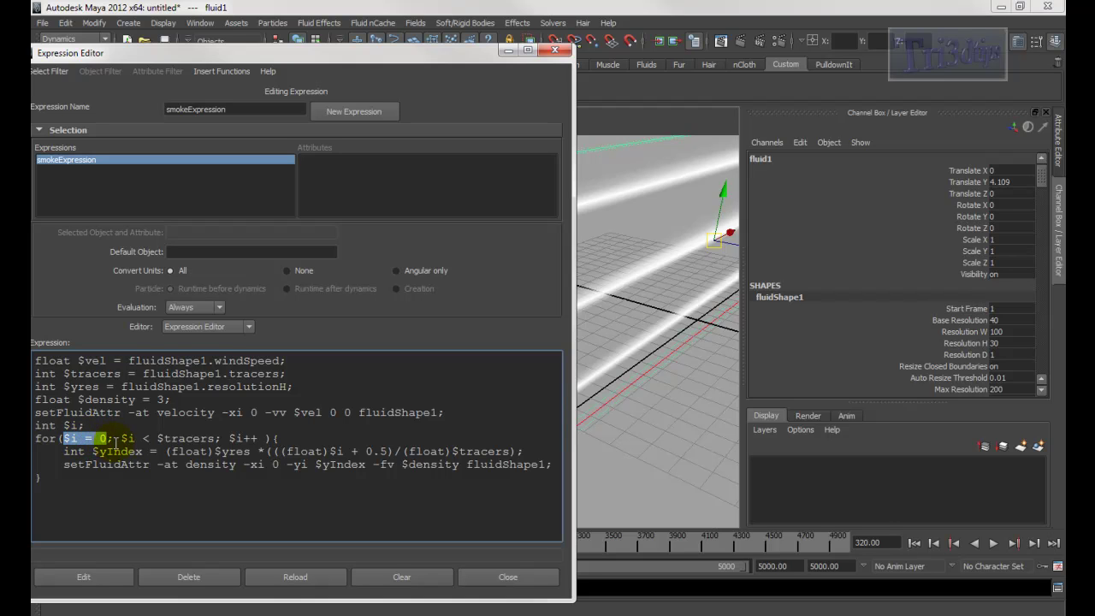
click(118, 438)
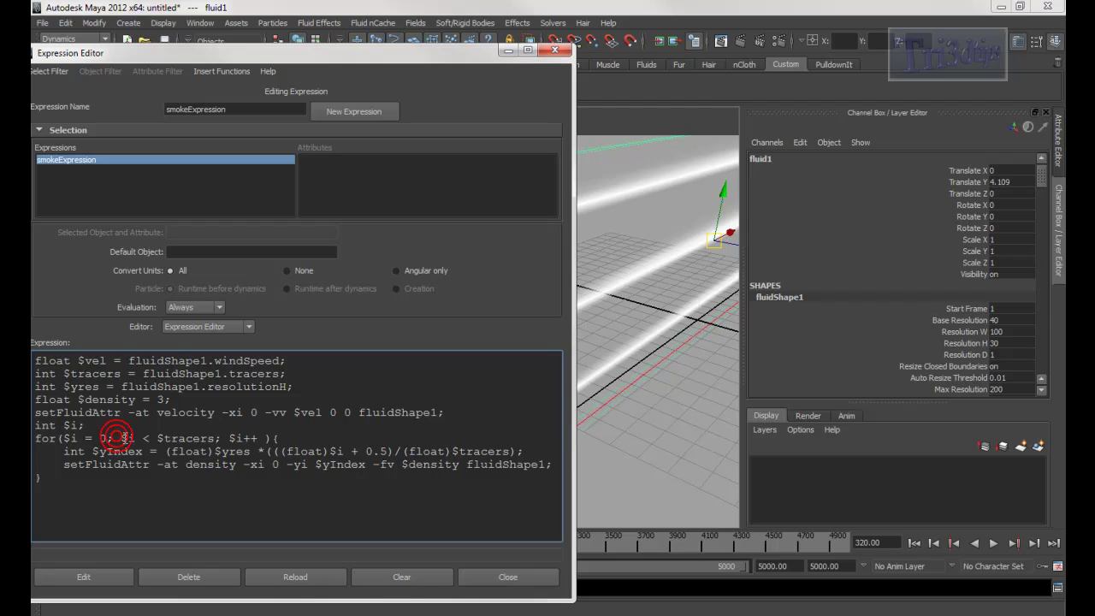
drag(121, 438, 220, 439)
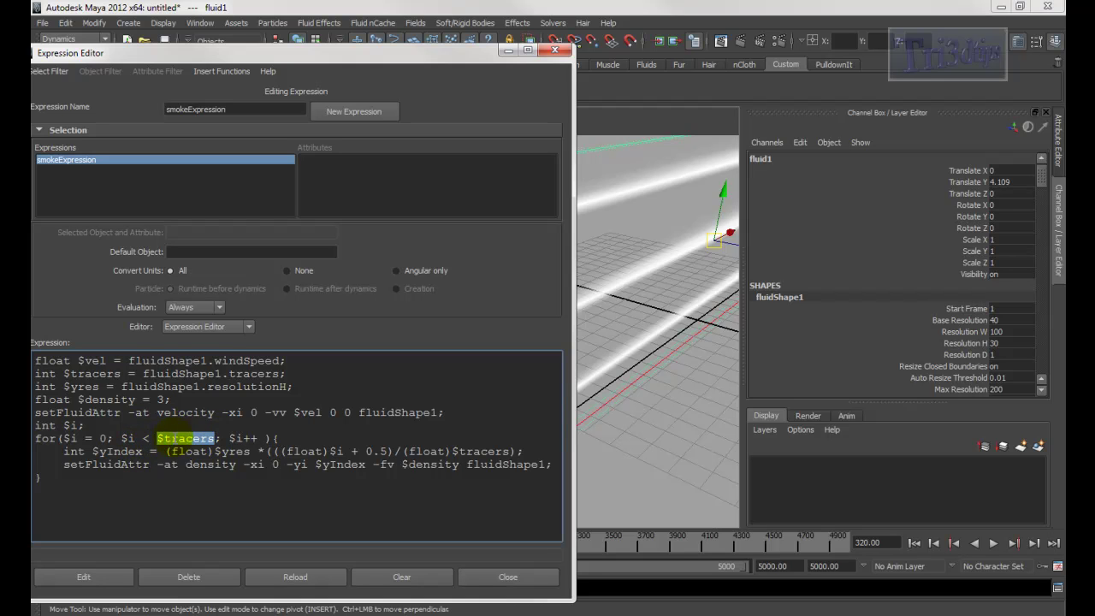
drag(229, 438, 257, 439)
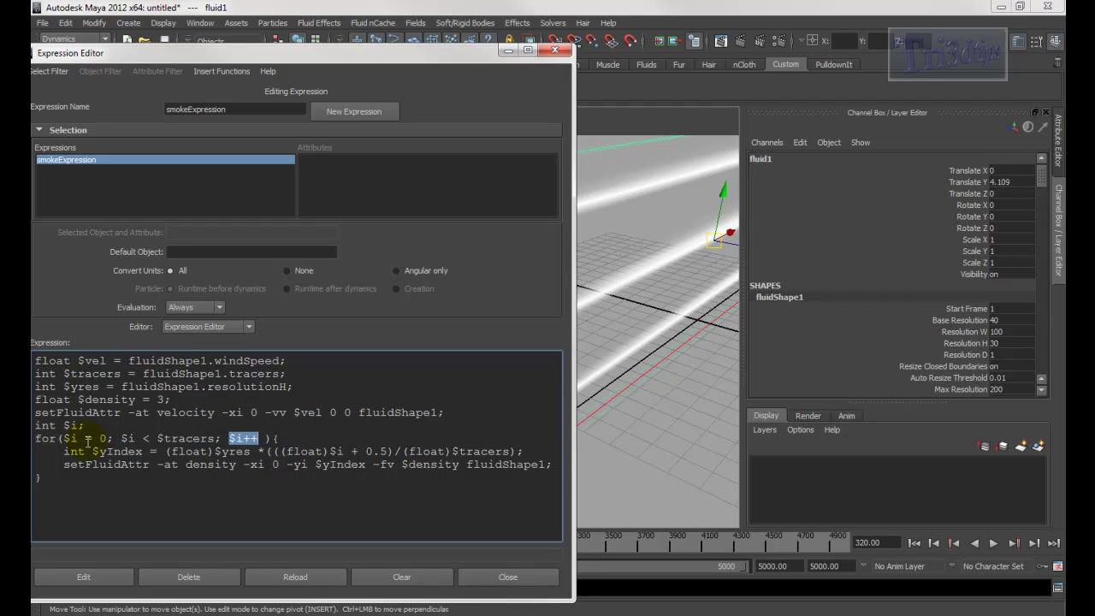
drag(64, 438, 274, 439)
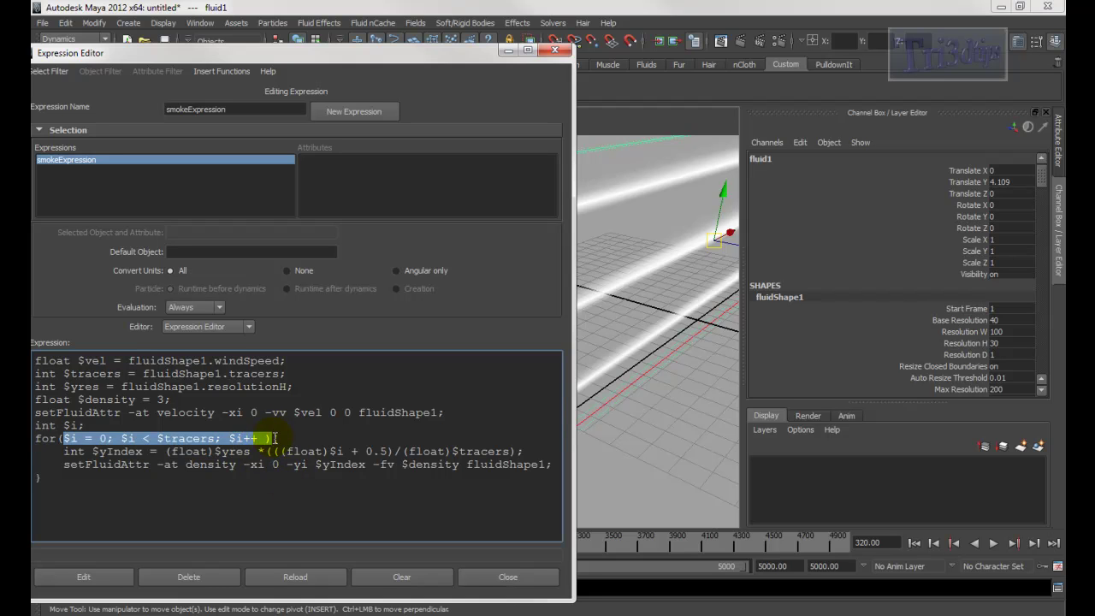
click(276, 438)
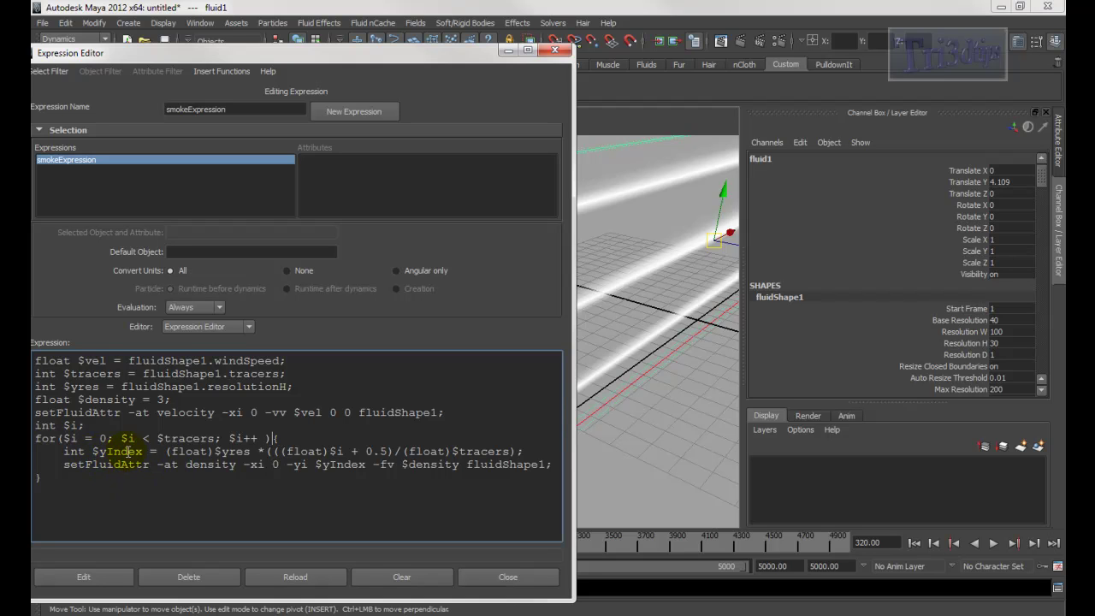
Compare the fluid container's full height with the $yIndex variable, and examine the (float) cast in its formula
alt+drag(696, 379, 665, 387)
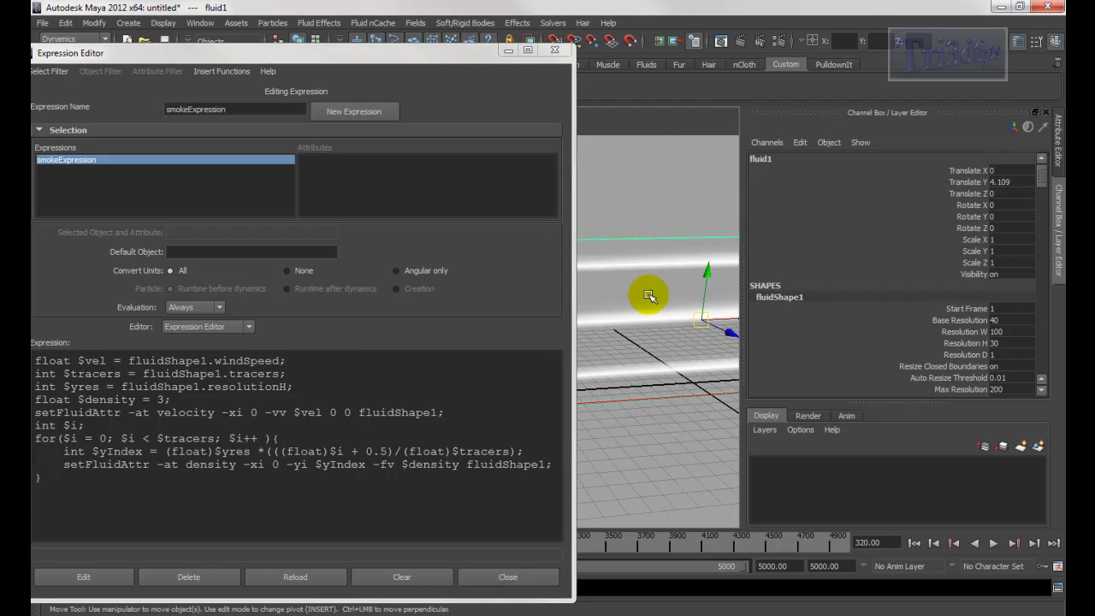
drag(575, 299, 336, 297)
alt+drag(494, 303, 496, 379)
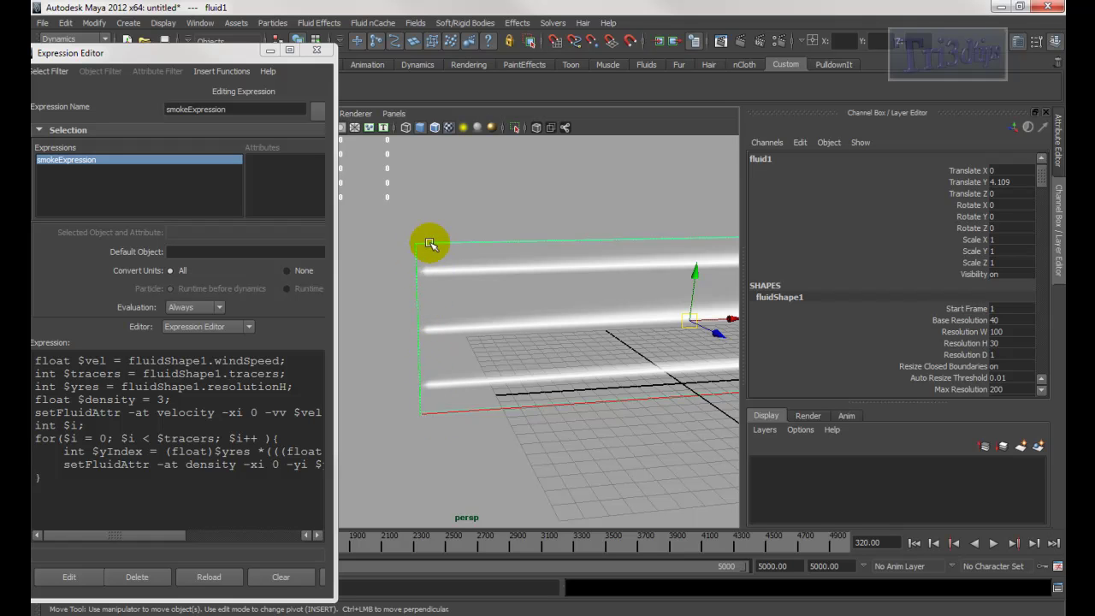
drag(334, 439, 483, 439)
drag(99, 451, 150, 452)
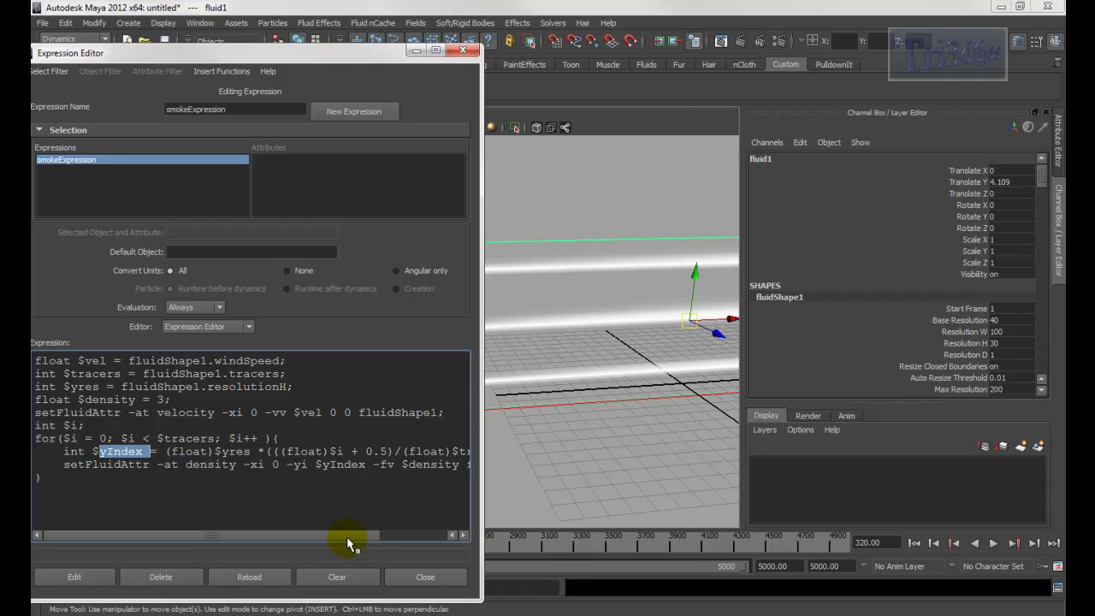
drag(346, 536, 357, 536)
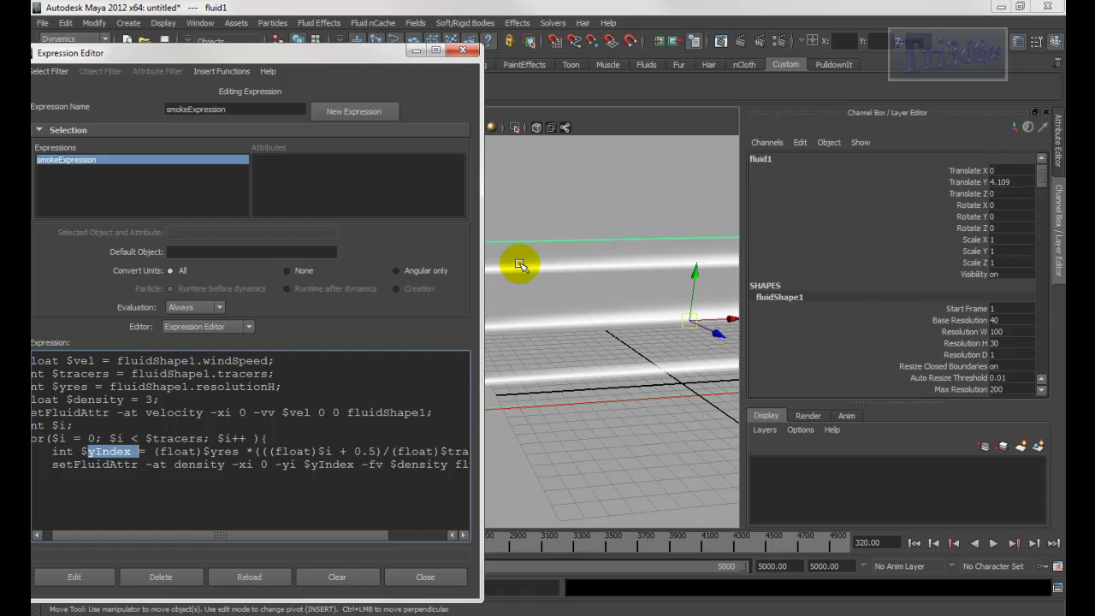
double_click(168, 451)
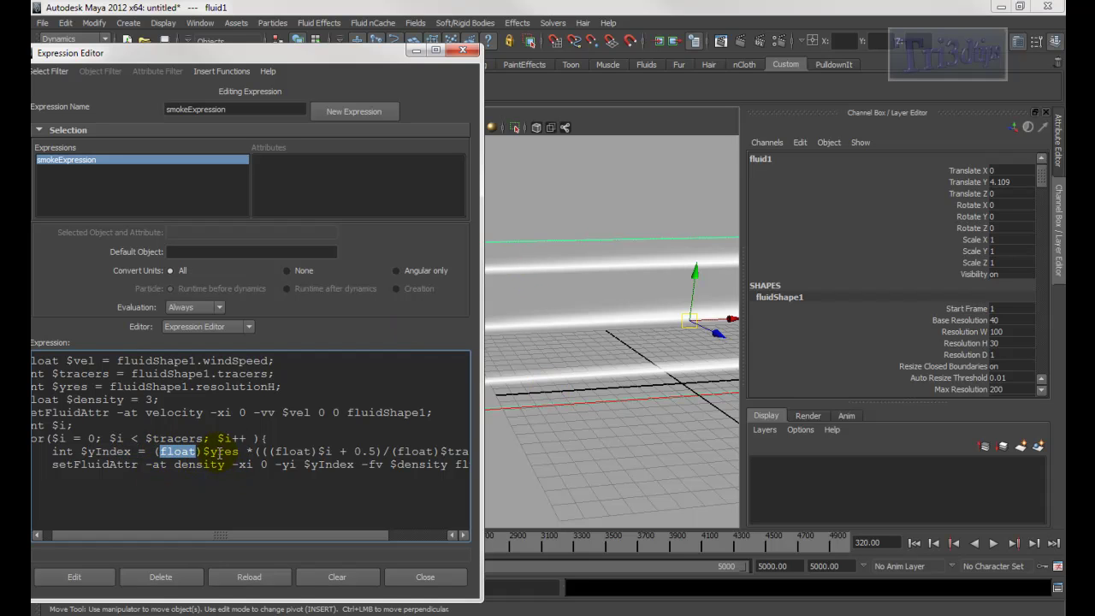
Select fluidShape1 and inspect the Y value of its Resolution in the Container Properties
drag(385, 53, 411, 289)
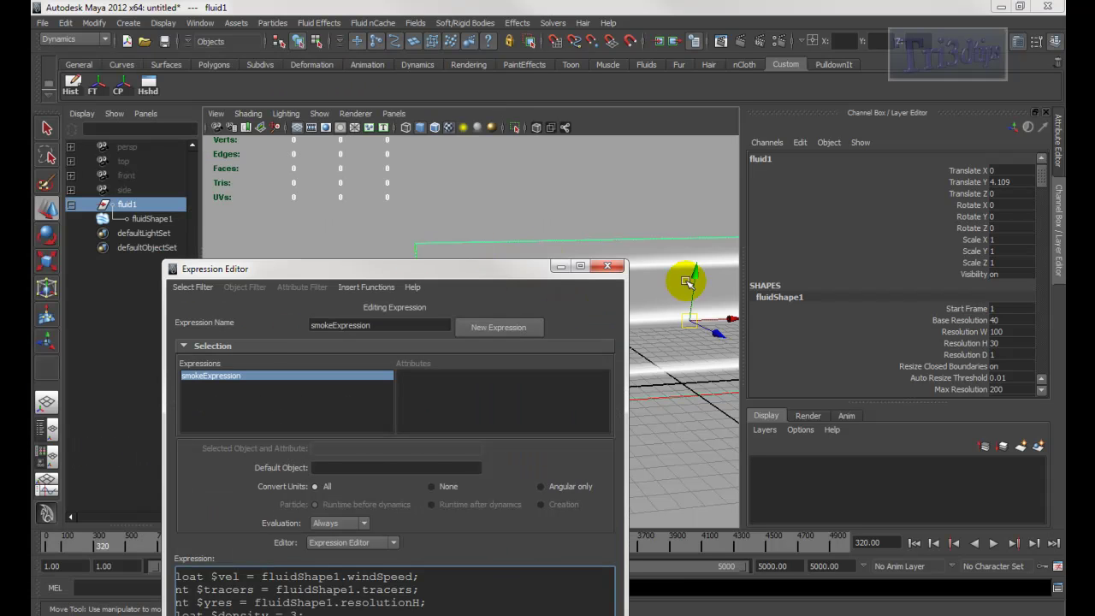
click(151, 219)
drag(308, 280, 178, 81)
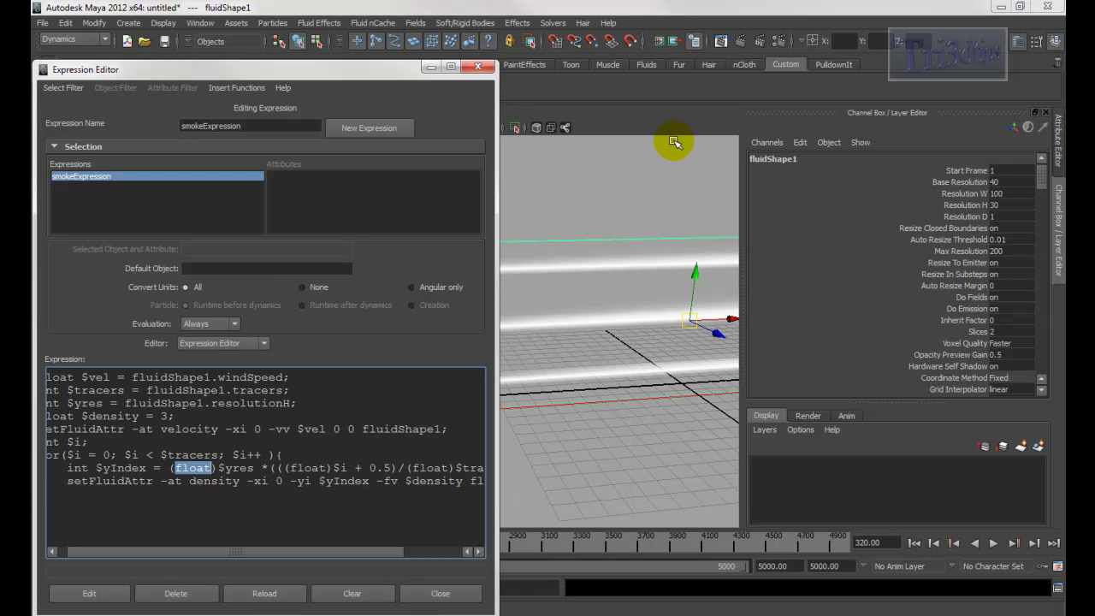
click(1055, 149)
drag(1041, 329, 1058, 250)
click(897, 294)
click(938, 295)
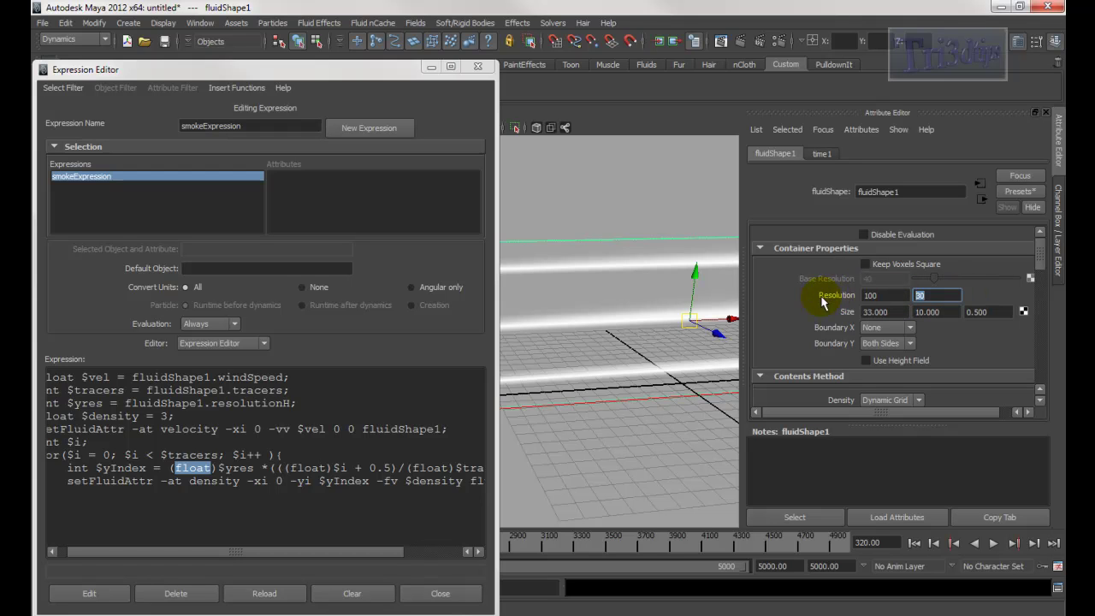
Examine the $yIndex formula's $yres factor, 0.5 offset and division by $tracers, comparing them with the tracer positions
drag(226, 469, 255, 469)
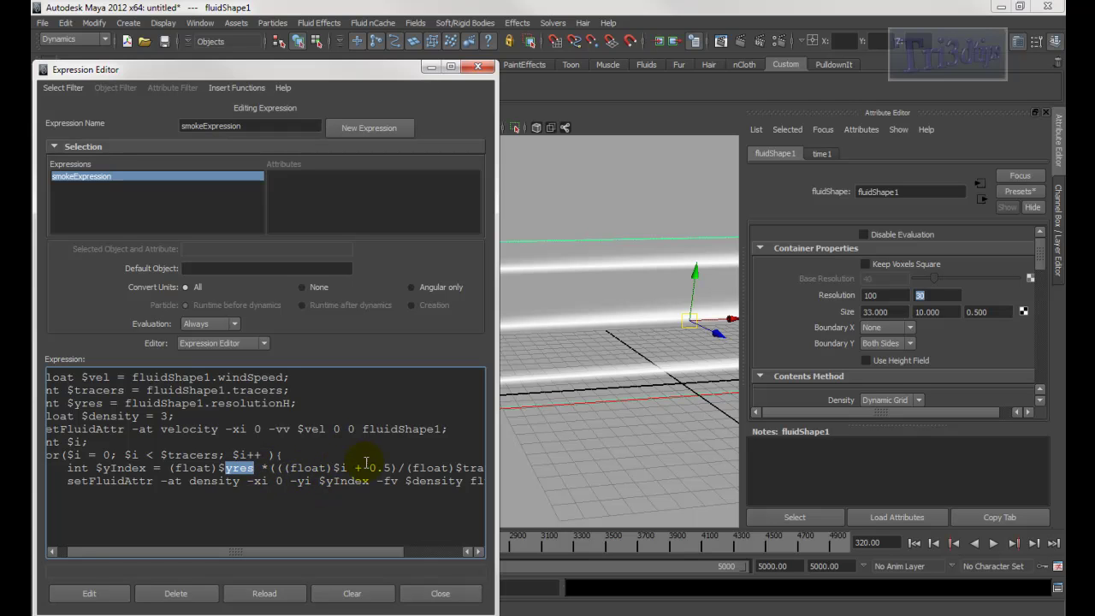
drag(370, 468, 392, 468)
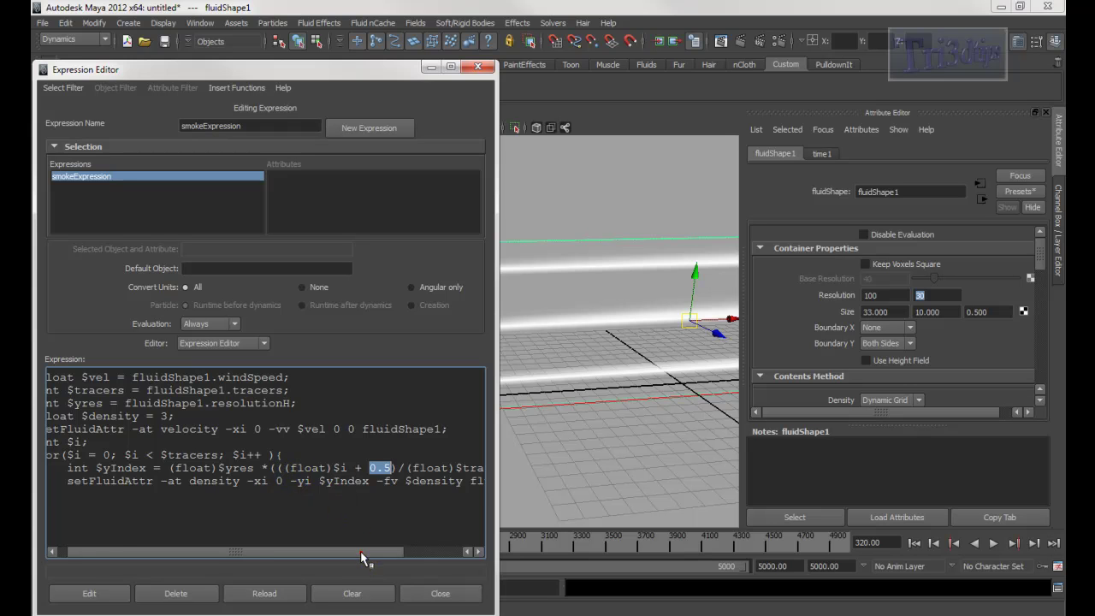
drag(360, 551, 431, 566)
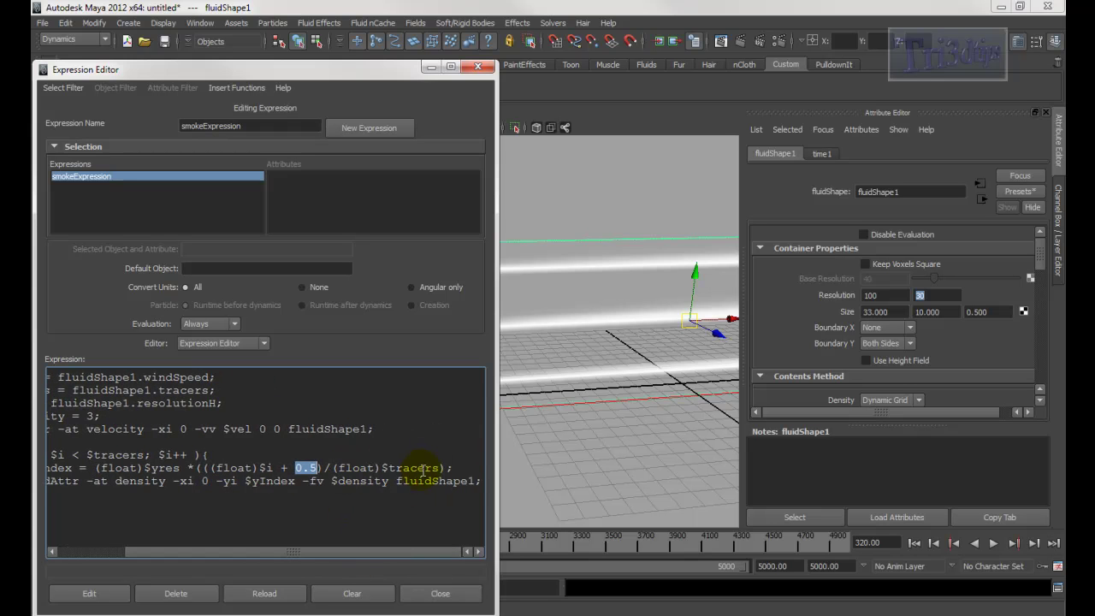
alt+drag(642, 350, 606, 342)
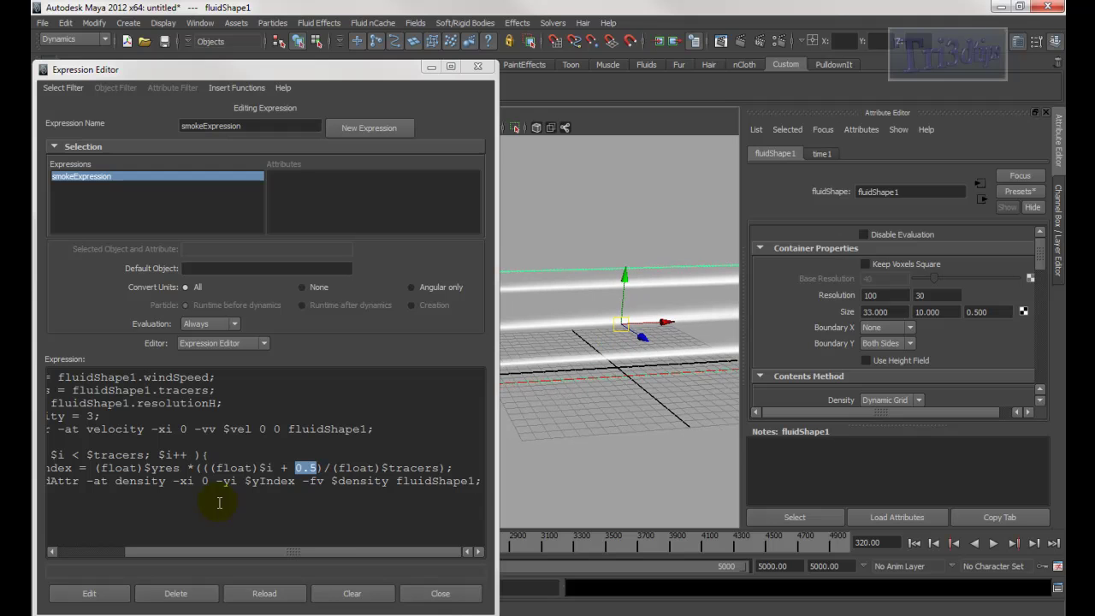
drag(343, 551, 261, 551)
drag(73, 468, 445, 468)
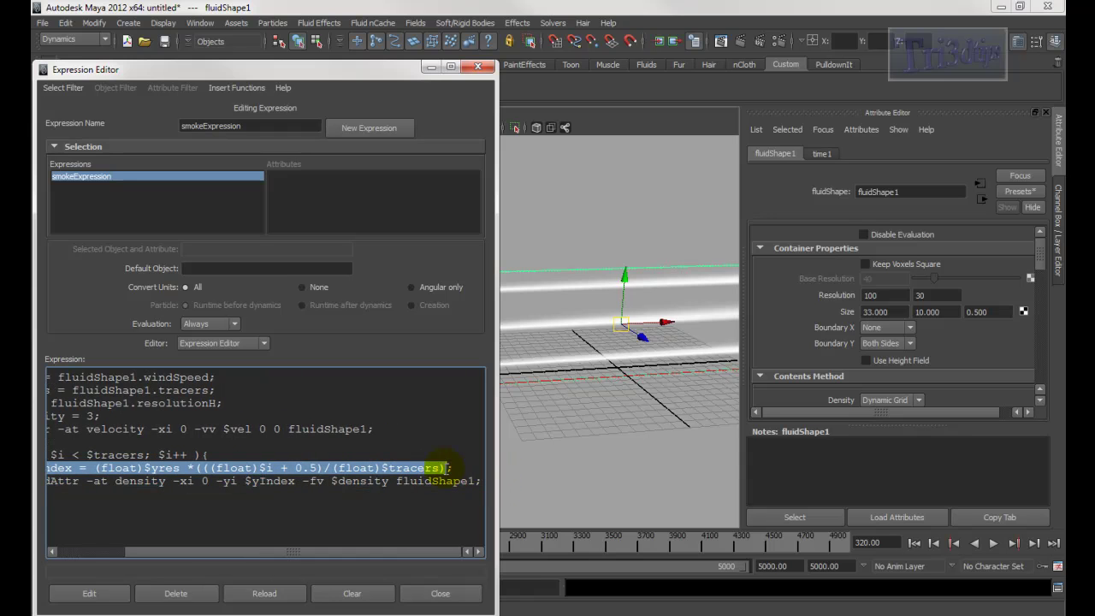
Try an offset of 0.1 in the $yIndex formula of smokeExpression and apply the edit
click(314, 466)
key(BackSpace)
text(1)
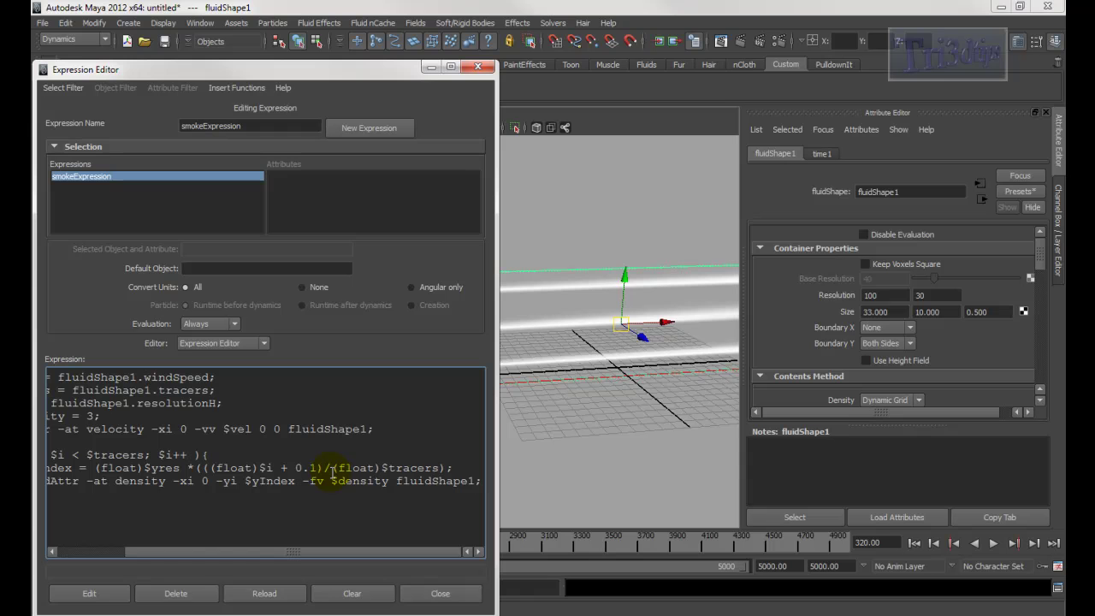
click(90, 593)
Move the Expression Editor off the container, replay the simulation from the first frame to check the tracer heights, and stop it
drag(409, 69, 427, 511)
click(913, 542)
alt+drag(658, 415, 525, 447)
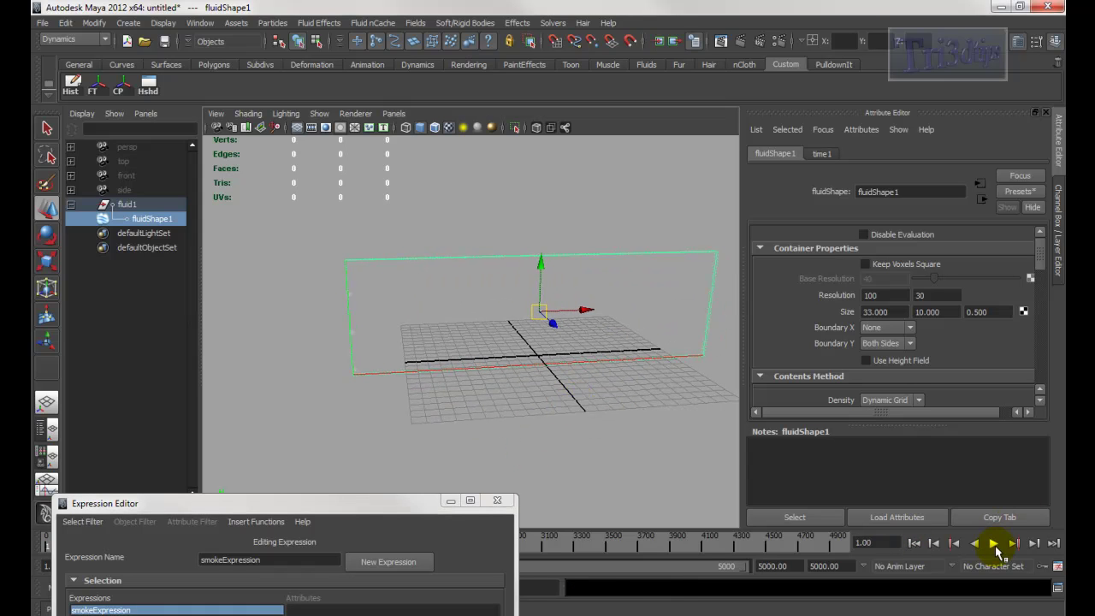
click(994, 545)
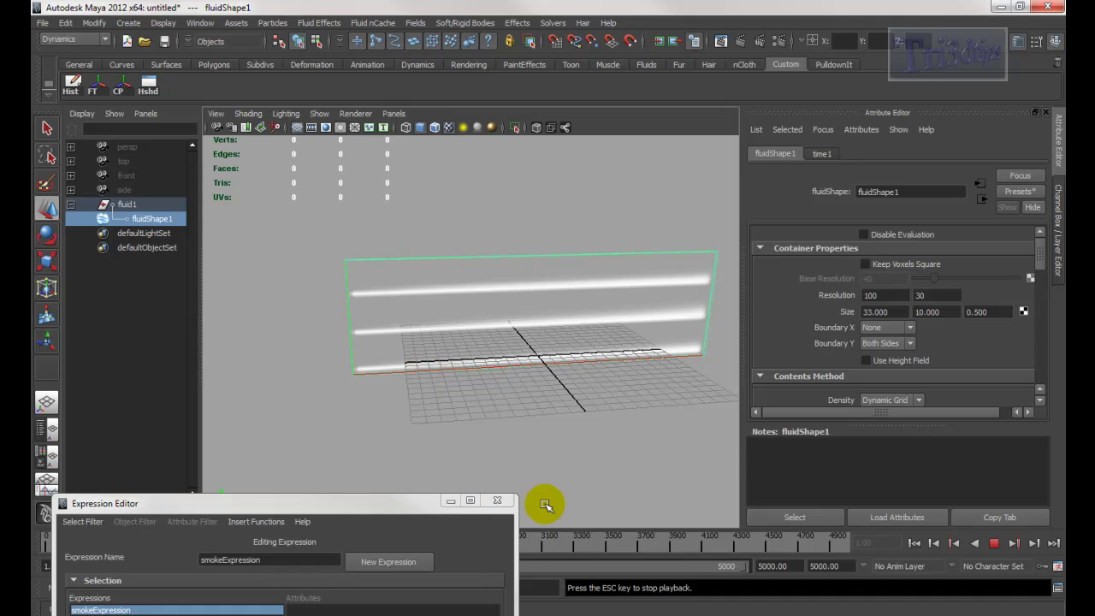
click(995, 544)
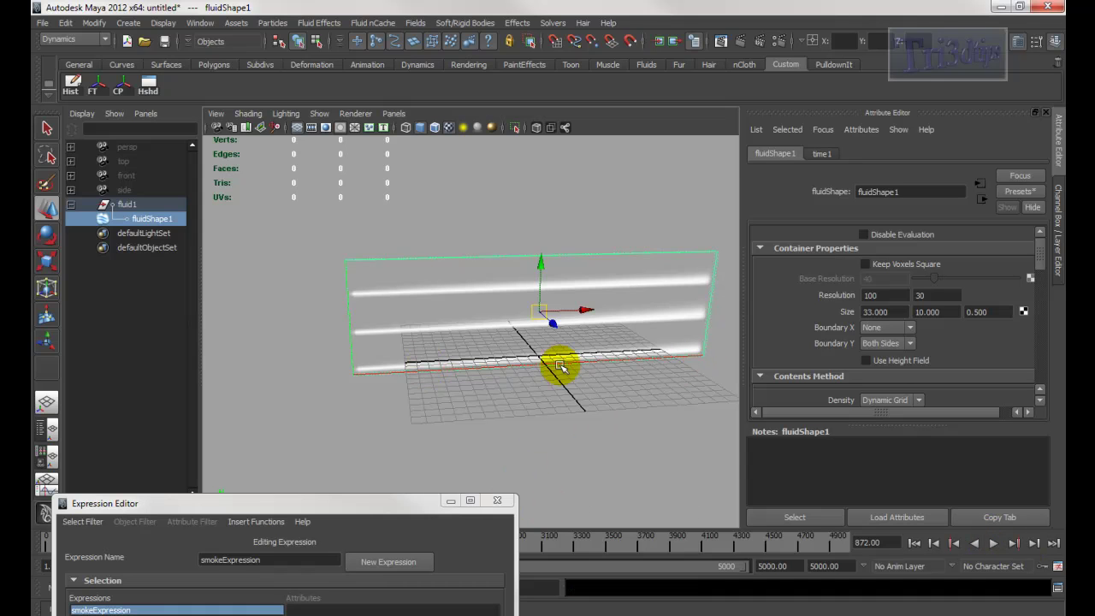
alt+middle_drag(562, 367, 643, 342)
Bring the Expression Editor back up, try an offset of 0.9 in the $yIndex formula and apply the edit
drag(381, 507, 359, 67)
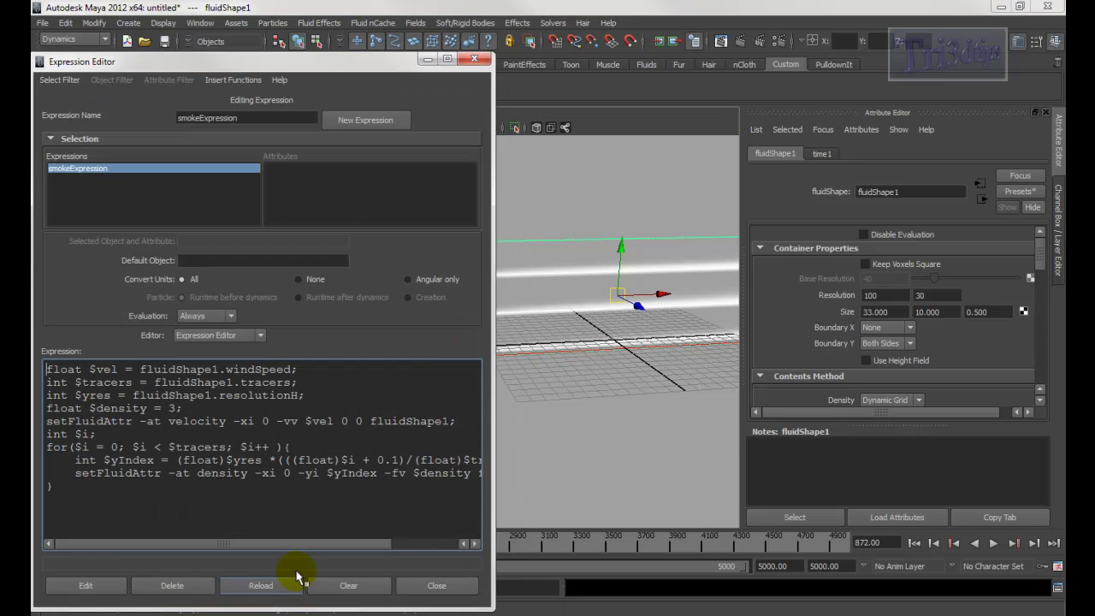
drag(379, 547, 458, 545)
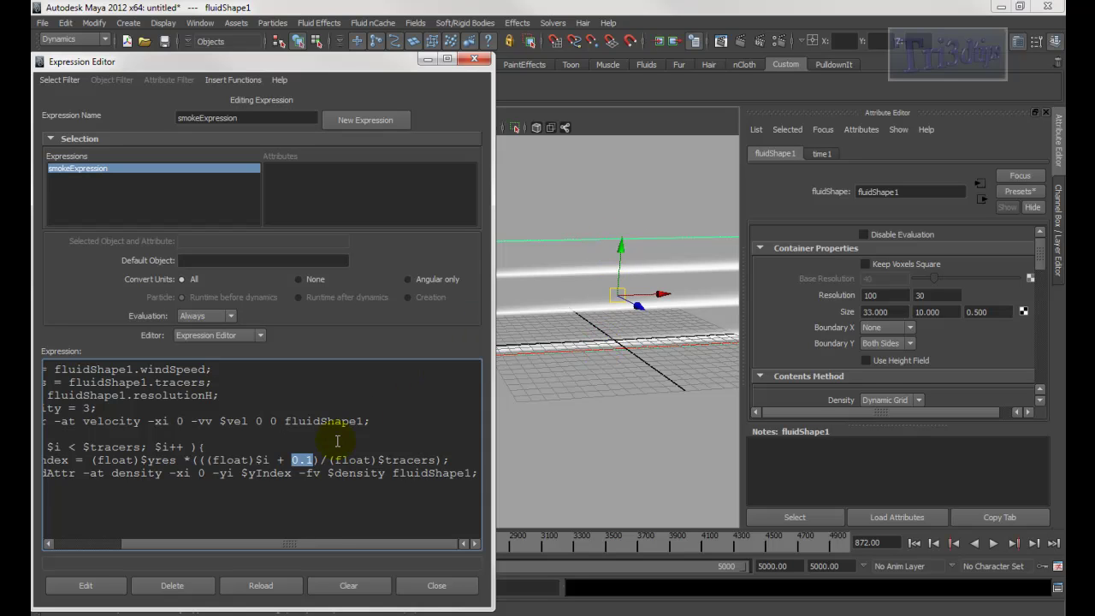
key(BackSpace)
text(9)
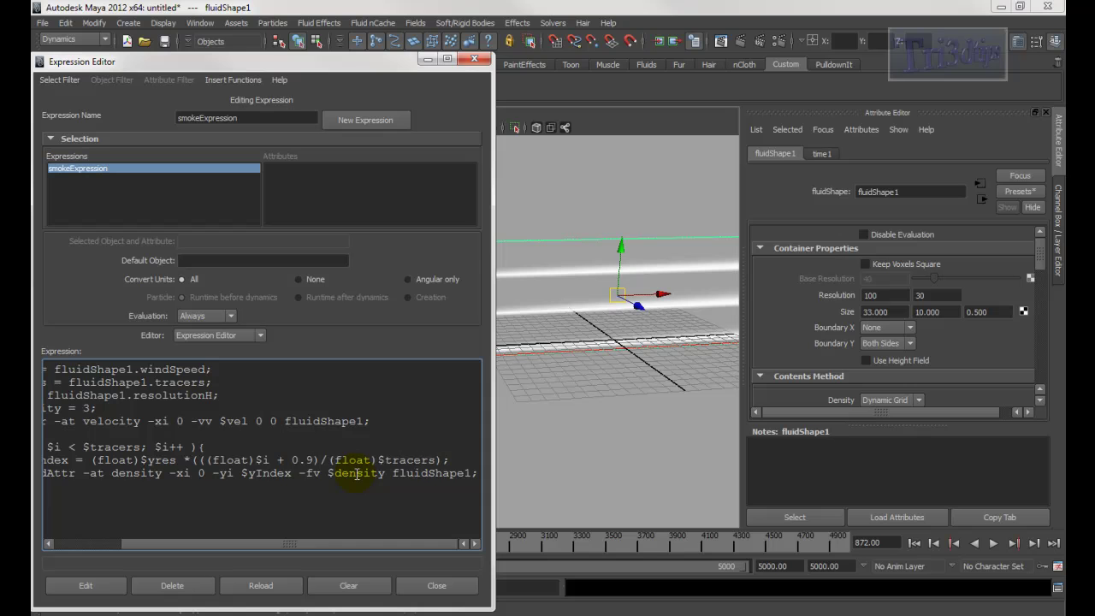
click(85, 585)
Rewind and play the simulation to check the tracer positions with the 0.9 offset, and stop the playback
click(914, 544)
click(913, 544)
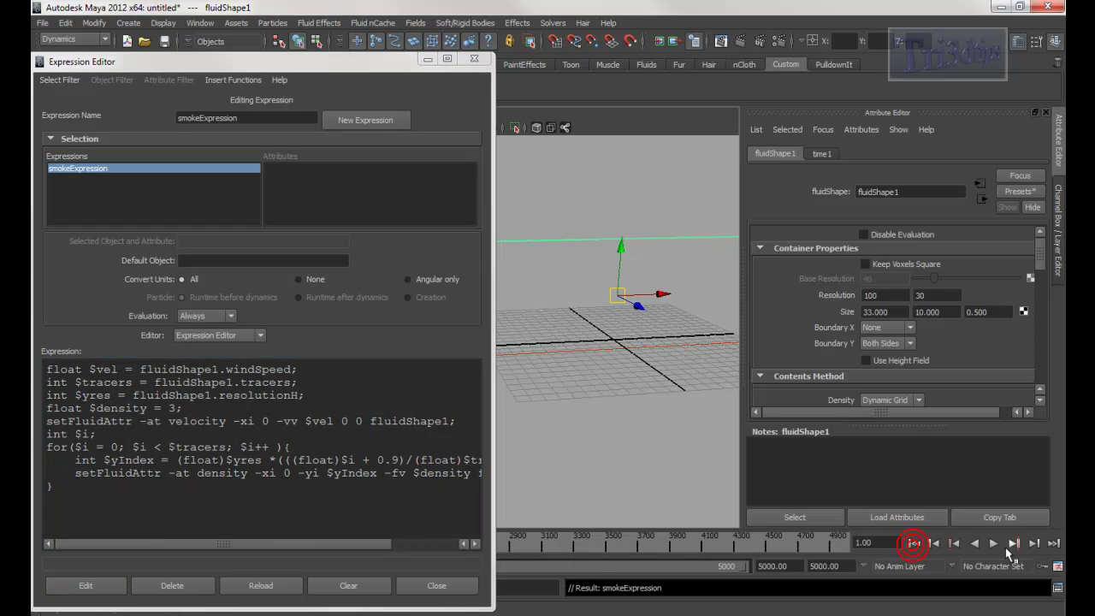
click(991, 544)
mouse_move(702, 411)
alt+middle_down()
mouse_move(606, 379)
mouse_move(768, 411)
mouse_move(697, 399)
alt+middle_up()
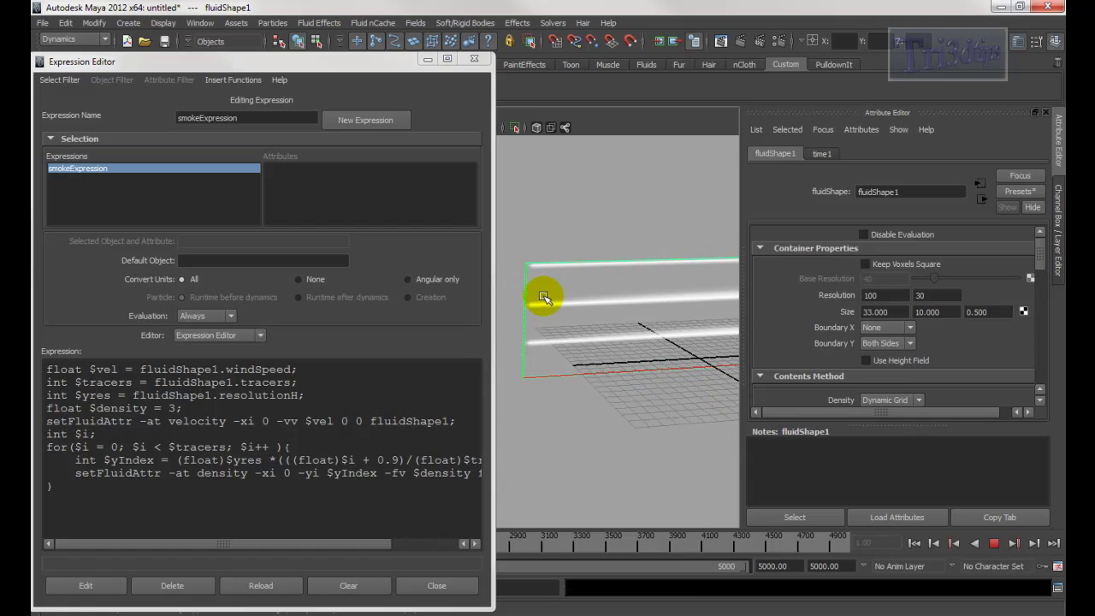
click(995, 545)
click(567, 374)
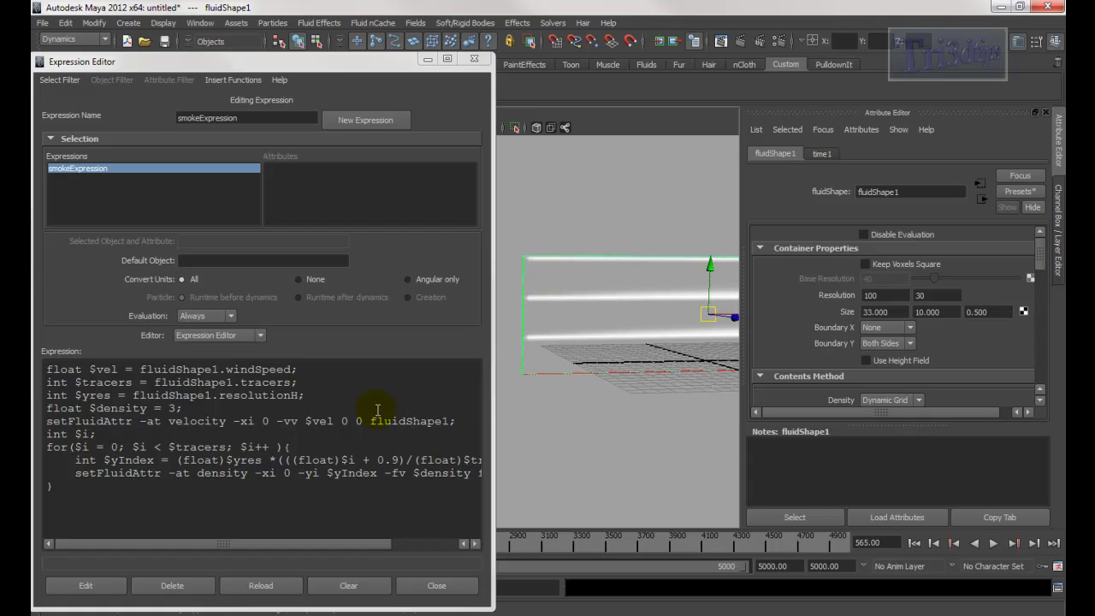
Examine the $tracers divisor in the $yIndex formula and set the offset added to $i back to 0.5
drag(357, 542, 429, 544)
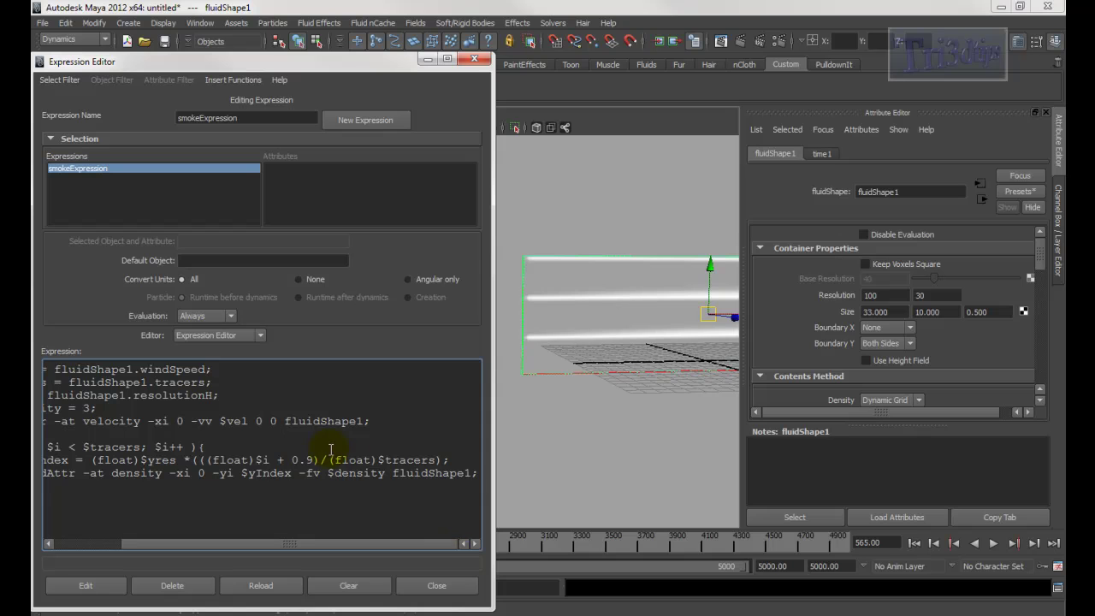
drag(377, 460, 437, 460)
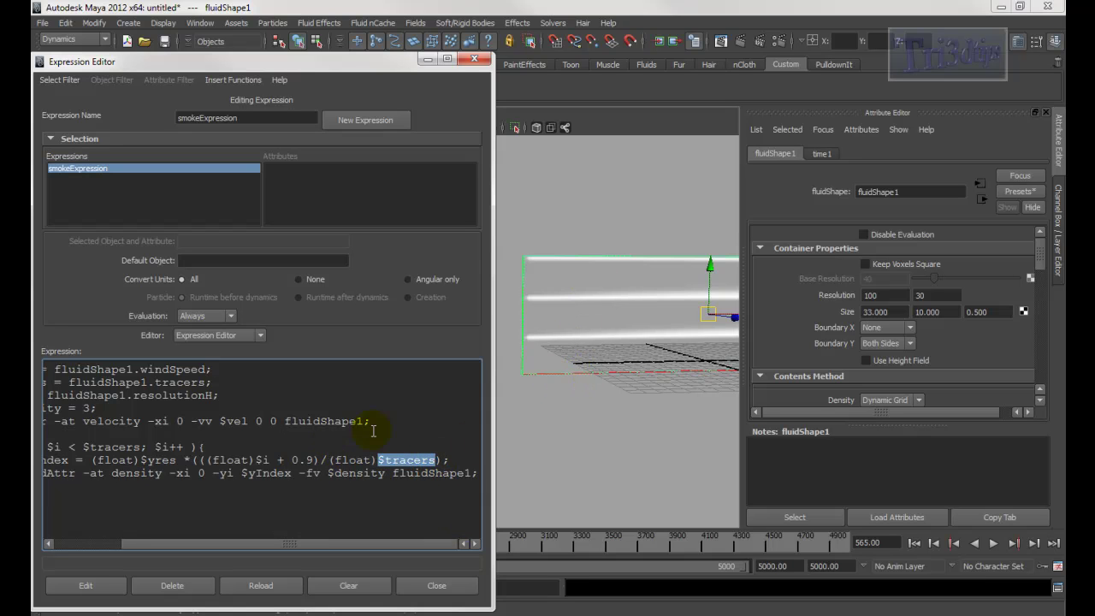
click(293, 460)
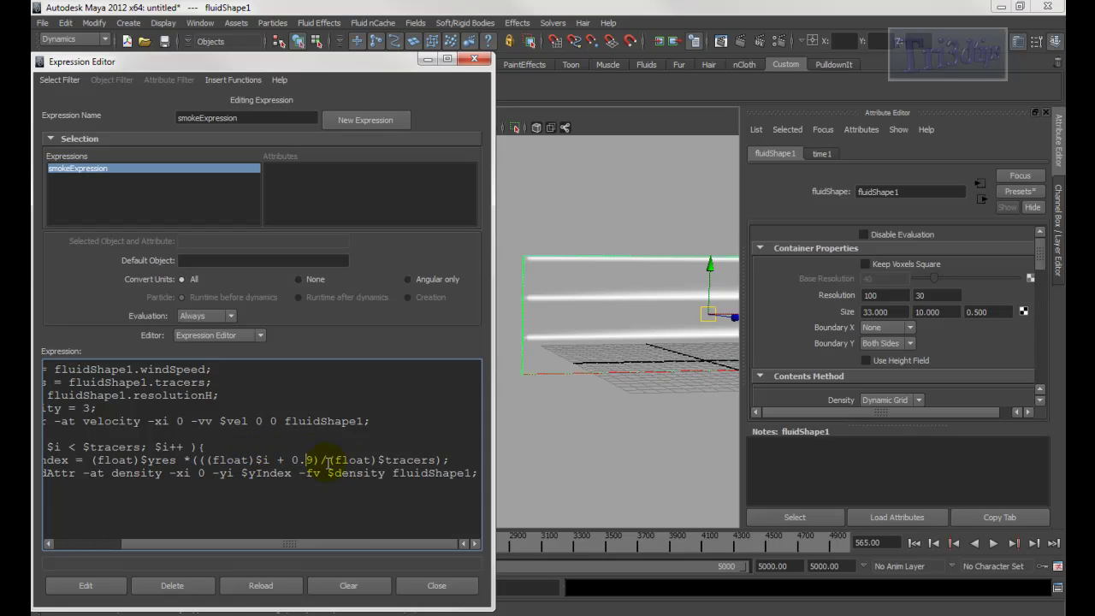
text(0.5)
scroll(261, 543, left, 3)
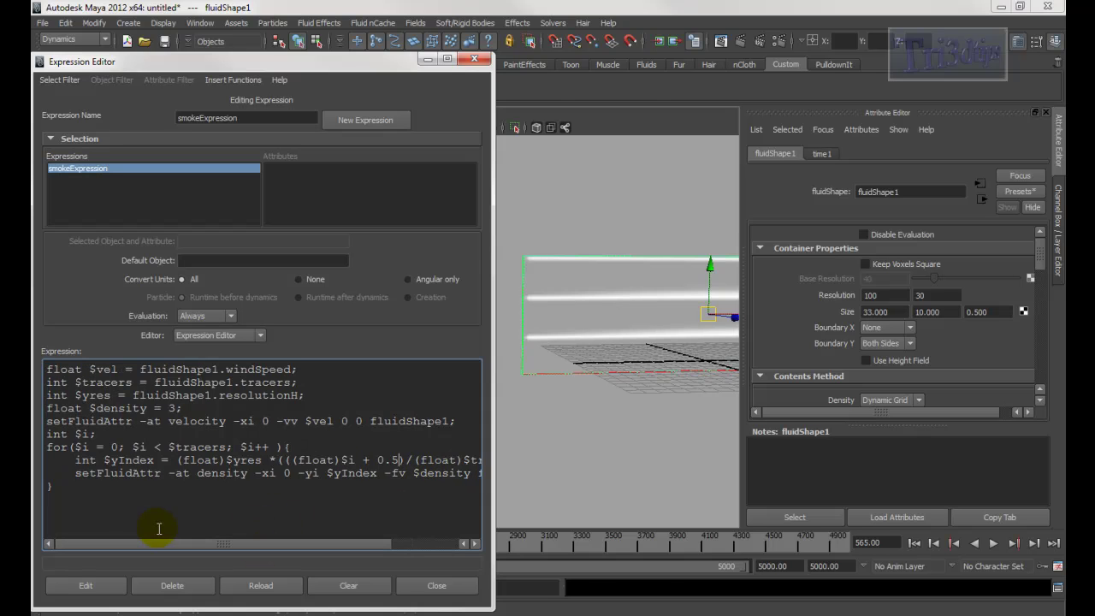